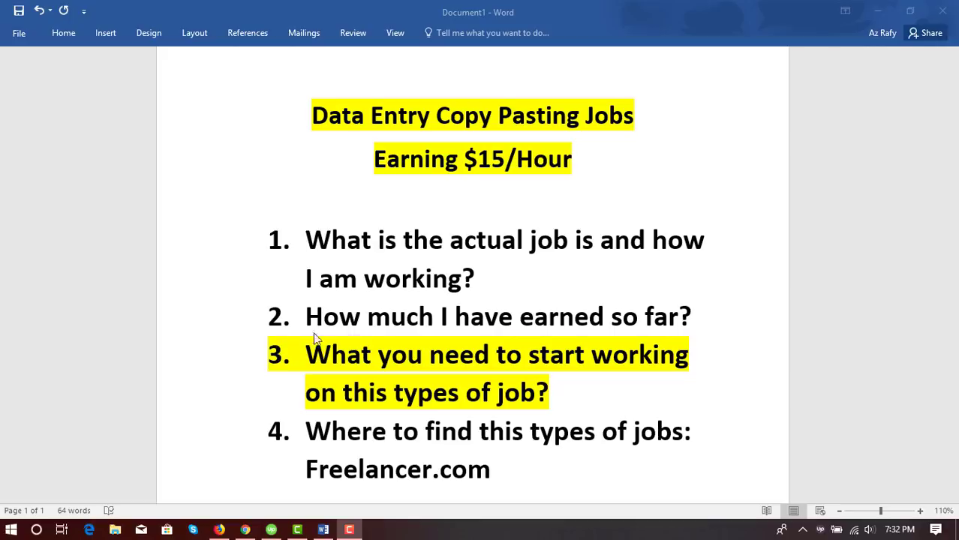
- Highlight the questions in outline items 2 and 4 of the Word document
drag(365, 278, 643, 321)
click(654, 318)
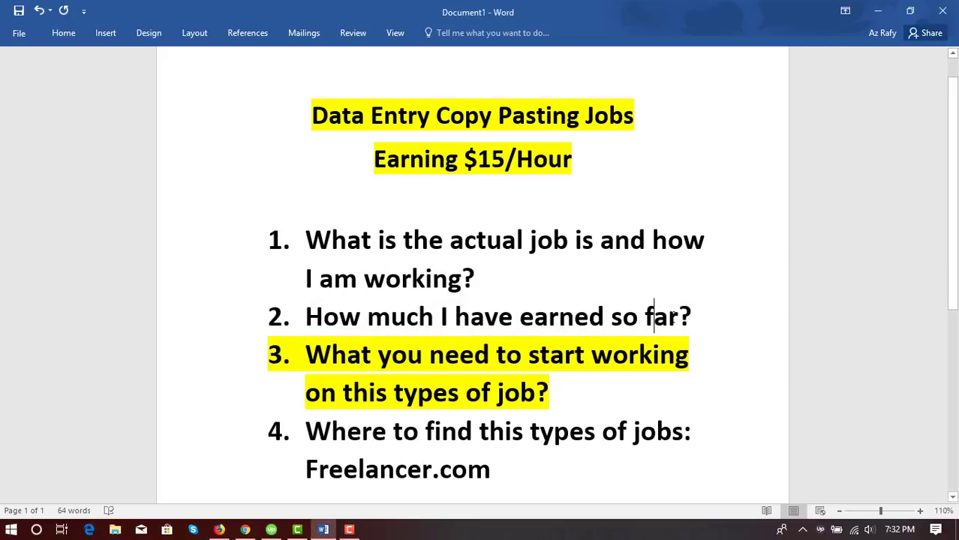
scroll(549, 294, down, 2)
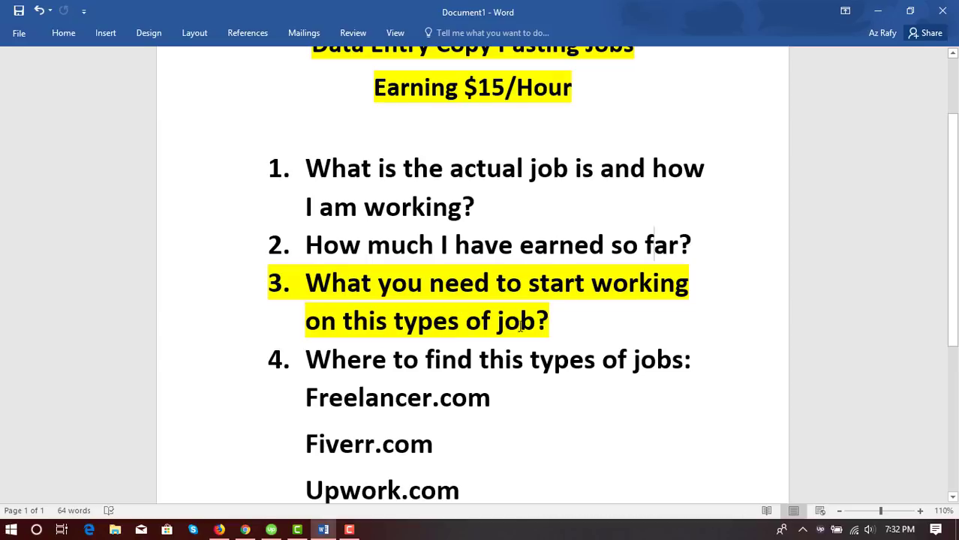
scroll(406, 366, down, 2)
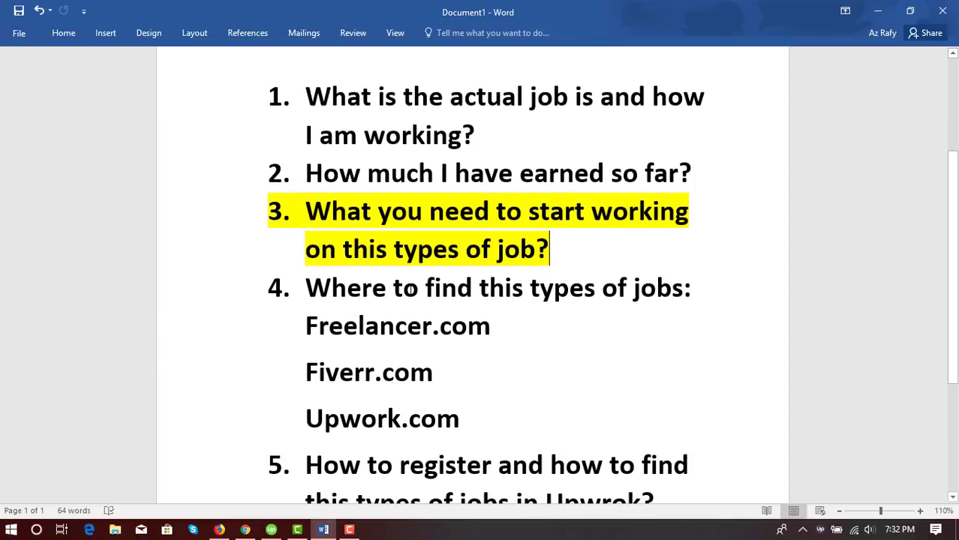
drag(369, 294, 666, 300)
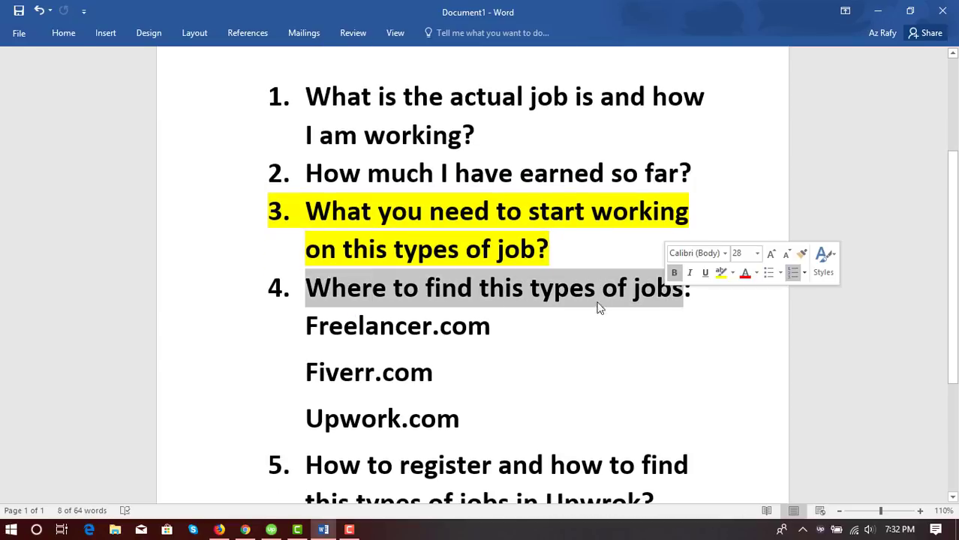
- Select the Freelancer.com, Fiverr.com and Upwork.com lines, then bring up the Upwork chat in Chrome
triple_click(396, 326)
triple_click(365, 372)
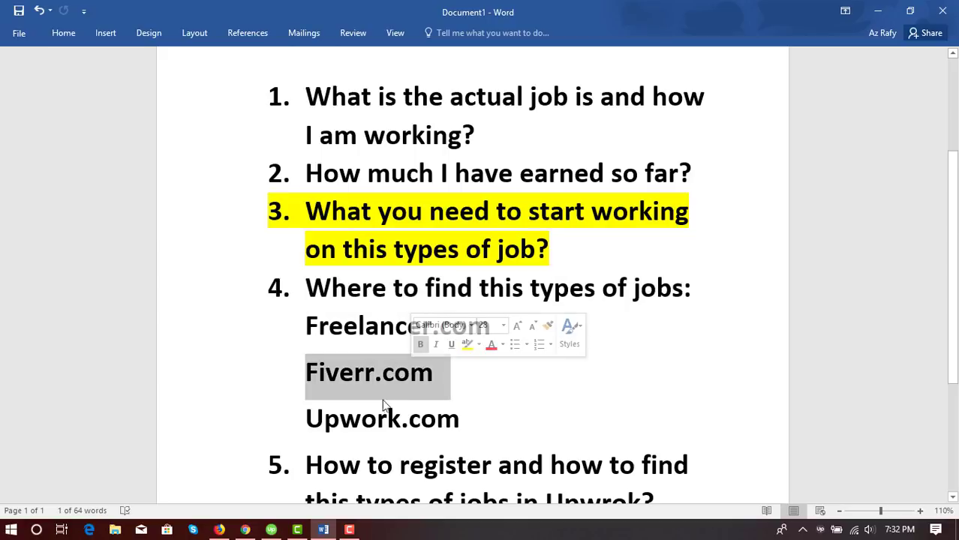
triple_click(383, 418)
scroll(397, 390, down, 2)
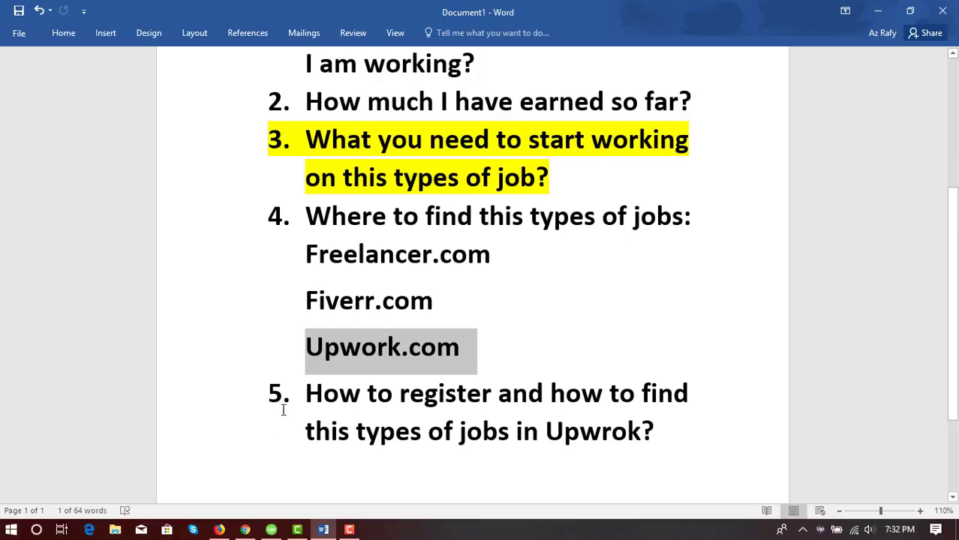
scroll(283, 409, down, 2)
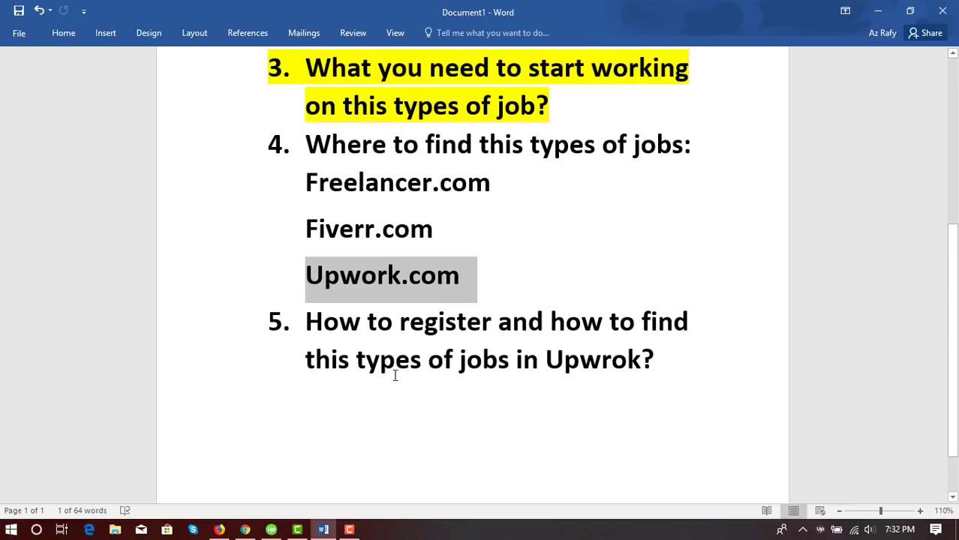
scroll(395, 375, up, 6)
scroll(488, 263, up, 2)
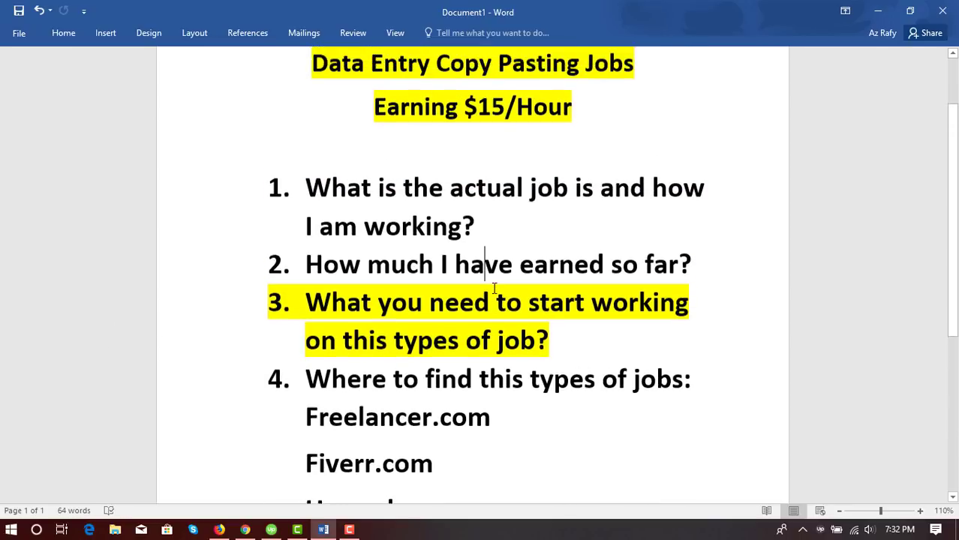
click(472, 353)
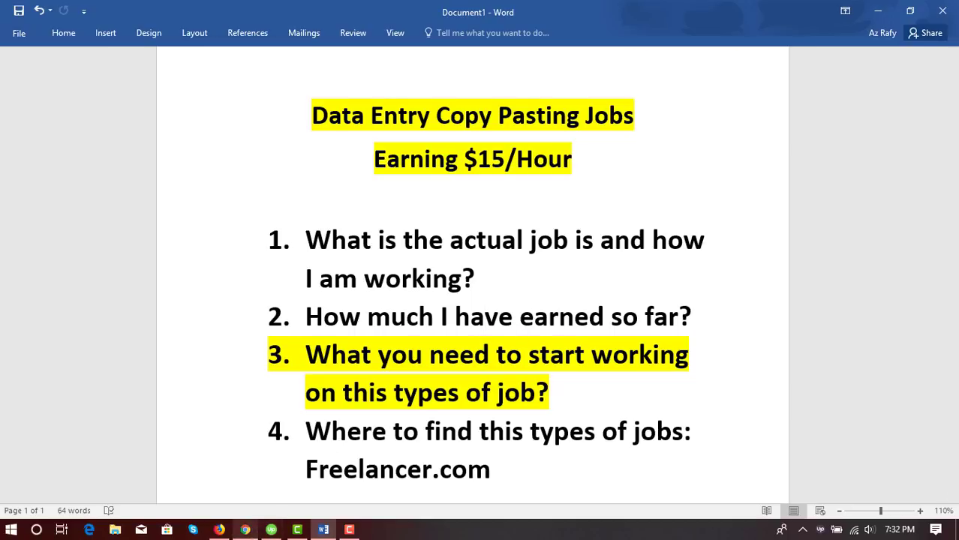
click(244, 530)
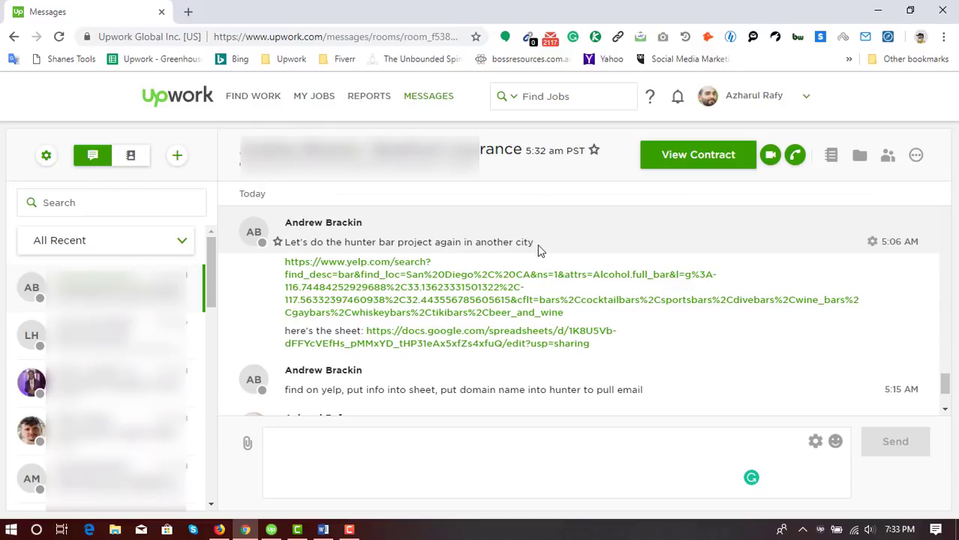
- Read the client's instructions, highlighting 'find on yelp', 'sheet' and 'hunter'
drag(535, 244, 451, 241)
click(441, 241)
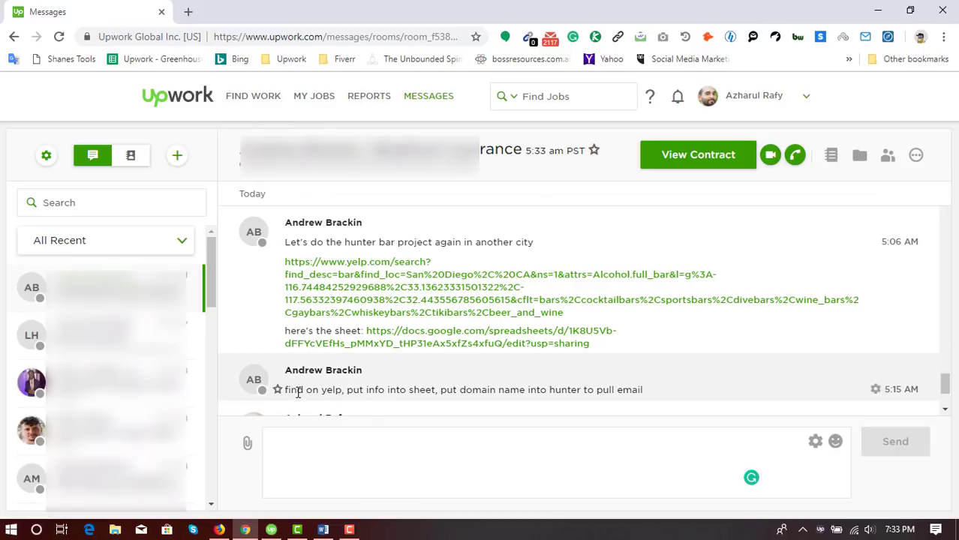
drag(285, 390, 364, 393)
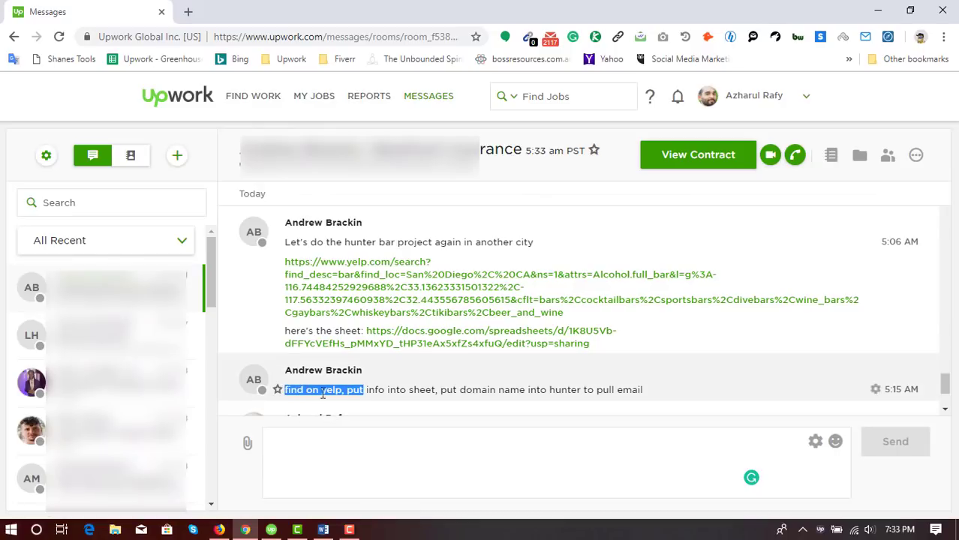
double_click(356, 390)
double_click(422, 390)
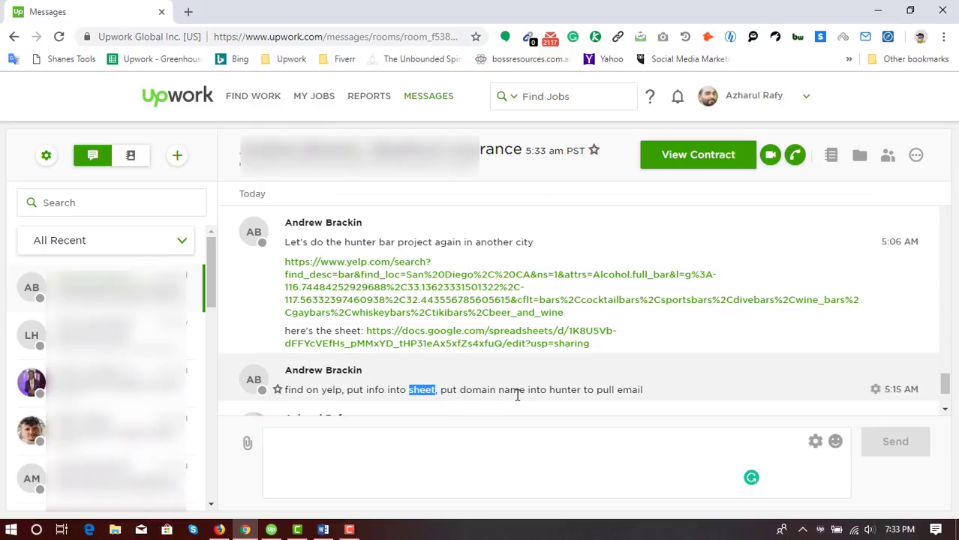
click(620, 393)
double_click(570, 392)
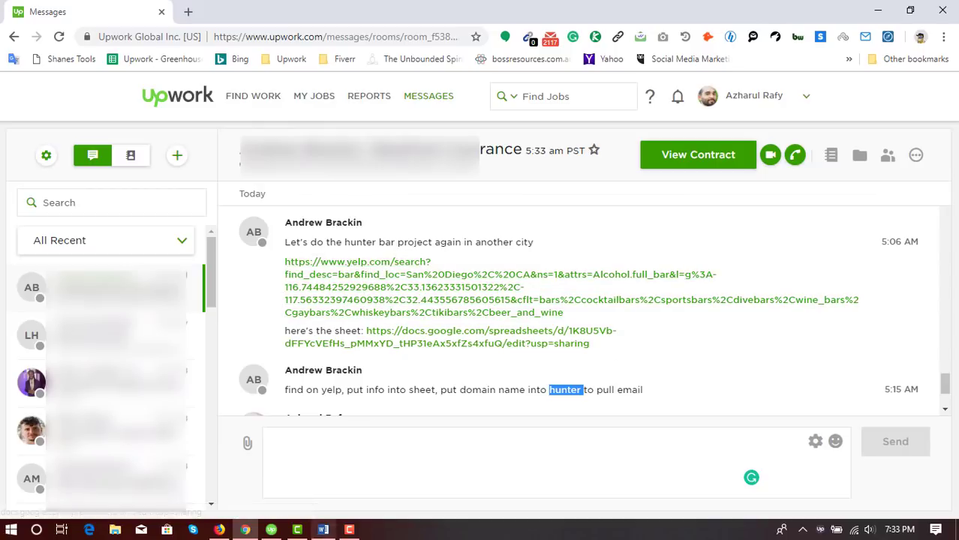
- Return to the Word outline and highlight item 1's question about the actual job
click(322, 530)
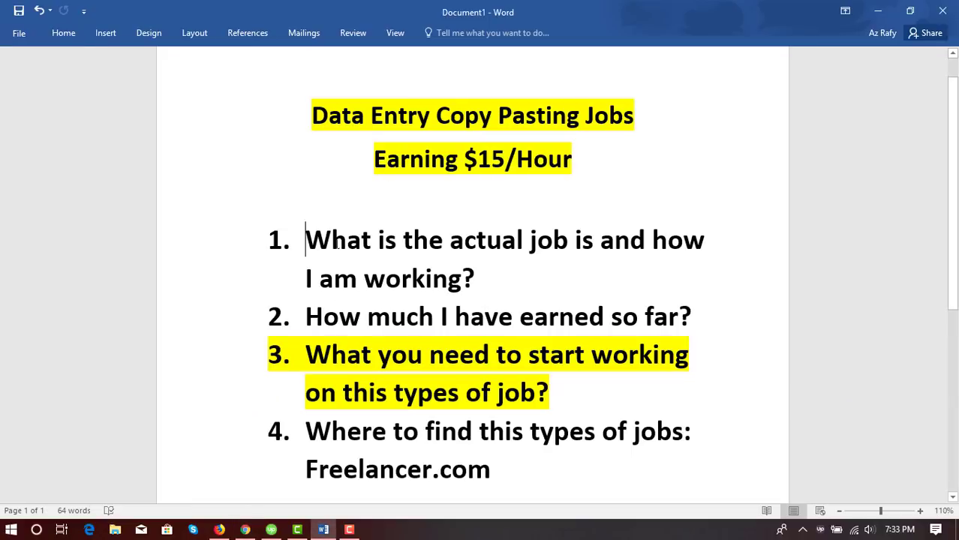
triple_click(338, 245)
click(347, 241)
drag(482, 289, 336, 242)
- Hide Word and open the client's Yelp search and Google Sheets links in new tabs
click(878, 10)
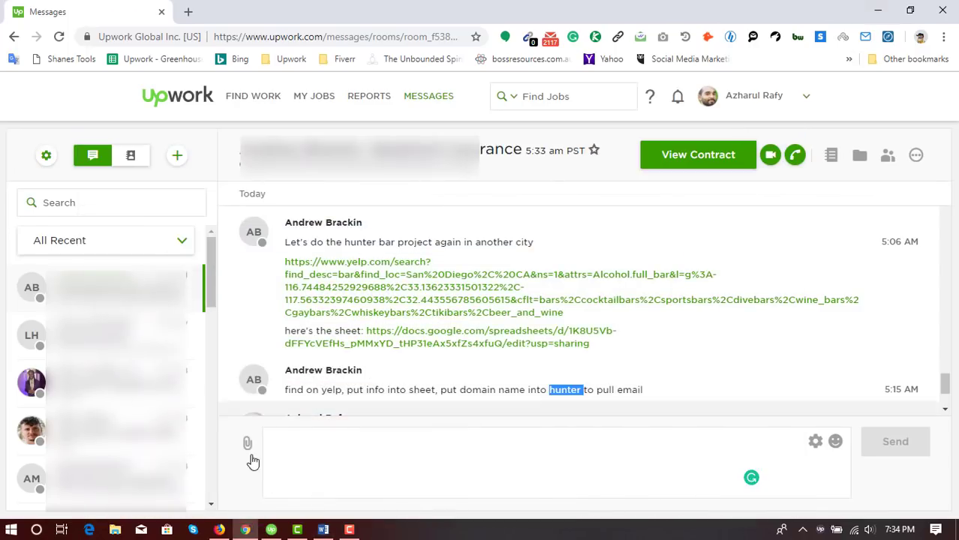
click(361, 288)
click(111, 6)
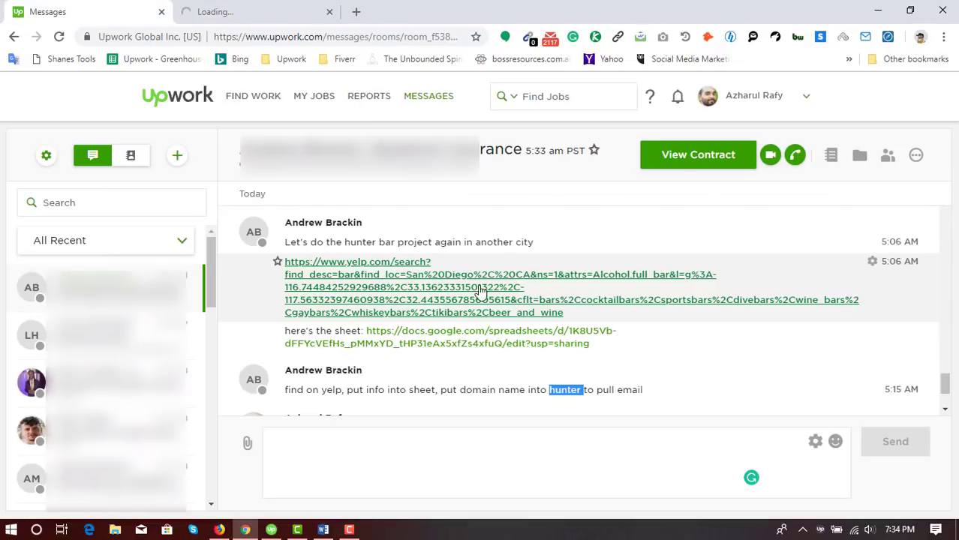
click(387, 334)
- Review the San Diego Yelp bar results and show all filter options
click(382, 8)
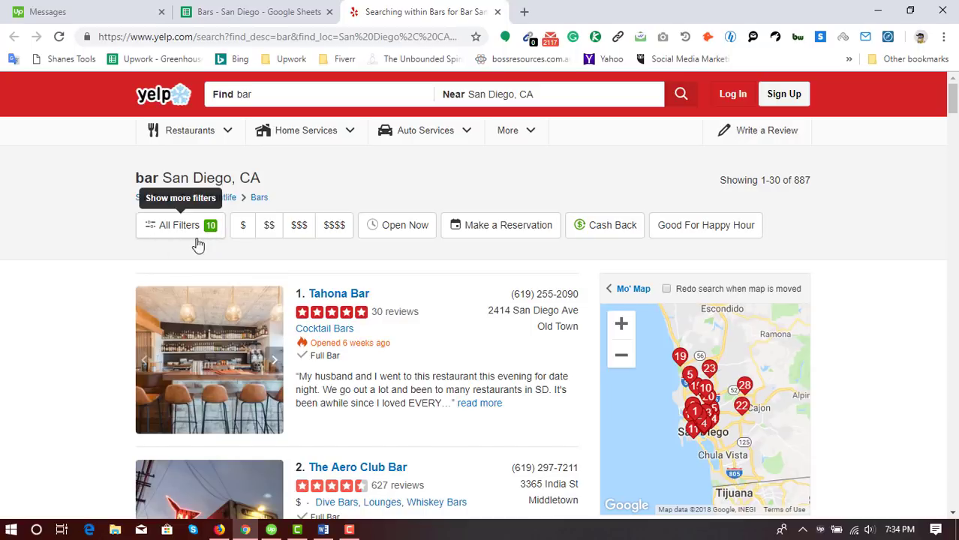
scroll(85, 316, down, 5)
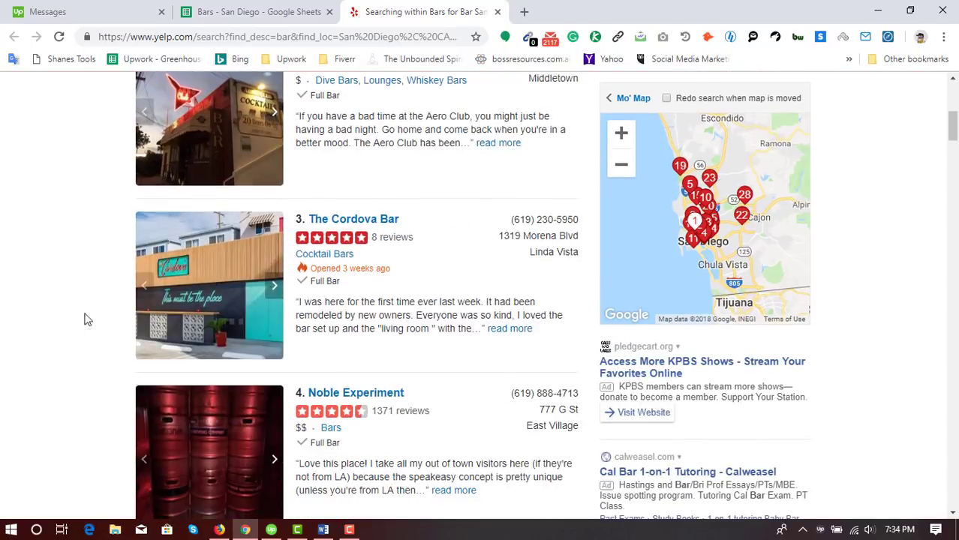
scroll(86, 316, up, 5)
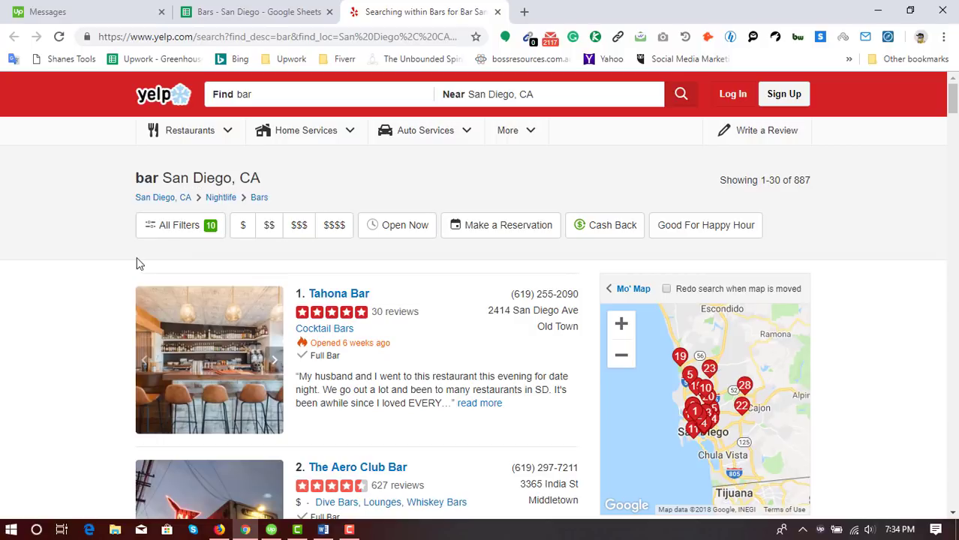
click(150, 233)
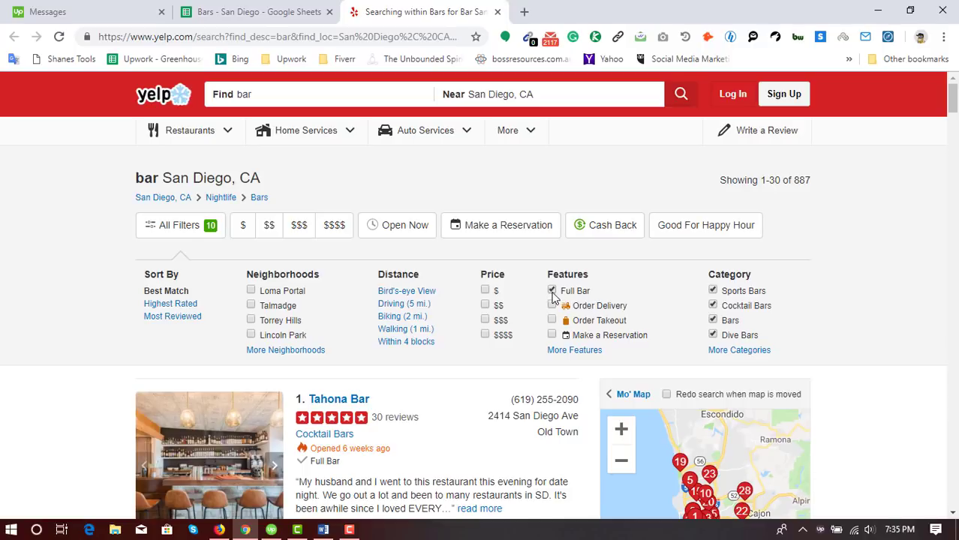
- Browse the Alcohol, Meals Served, Music, Parking, Wi-Fi and Smoking feature filters without applying changes
click(582, 352)
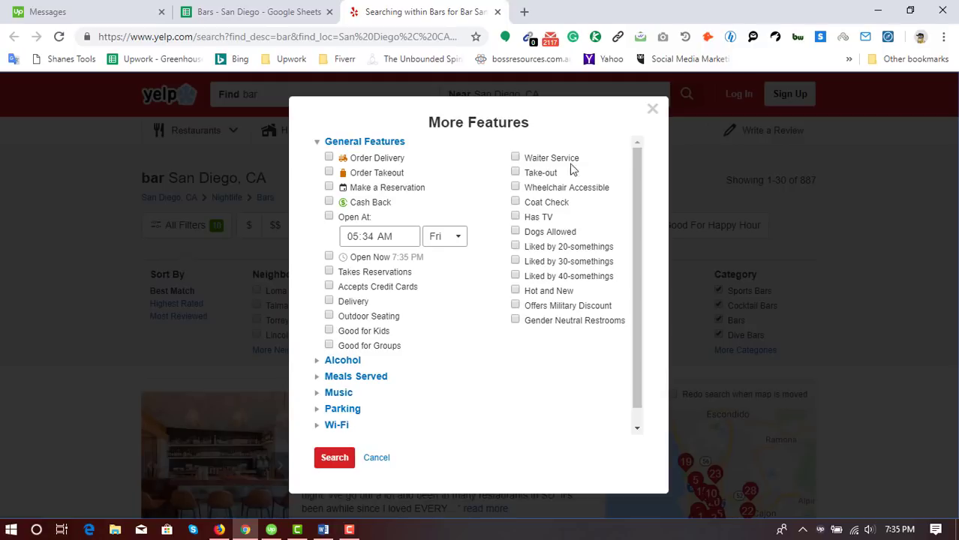
scroll(555, 268, down, 1)
click(342, 343)
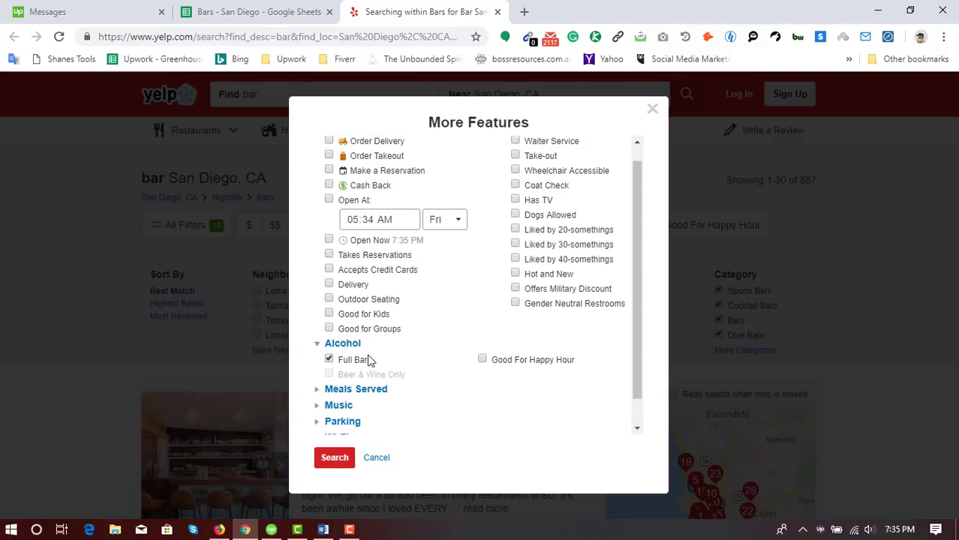
scroll(390, 341, down, 1)
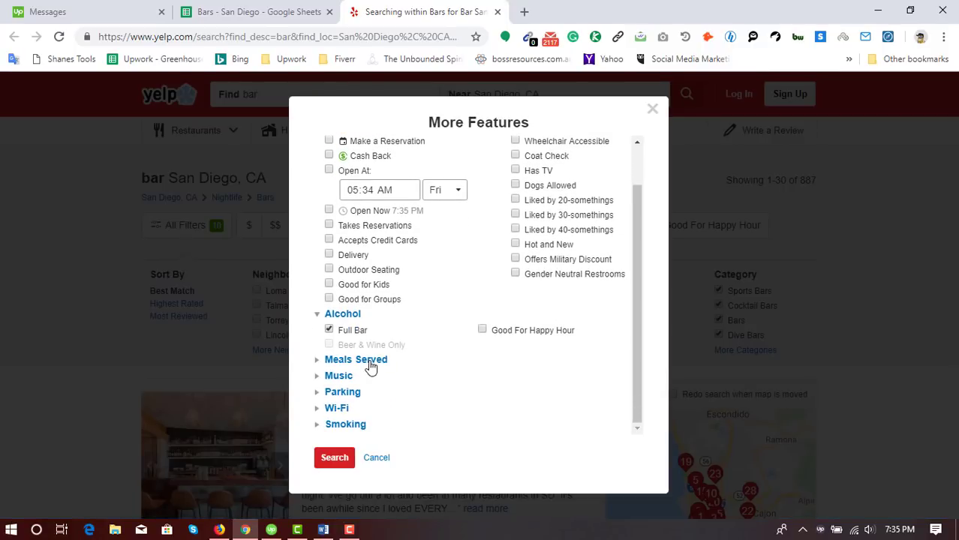
click(371, 361)
scroll(426, 300, down, 1)
click(339, 378)
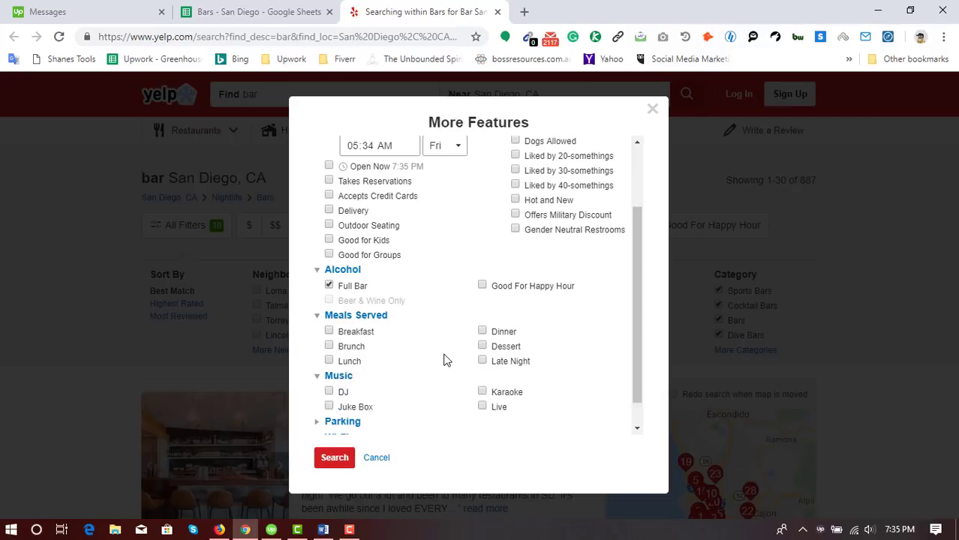
scroll(446, 359, down, 1)
click(344, 403)
scroll(360, 409, down, 2)
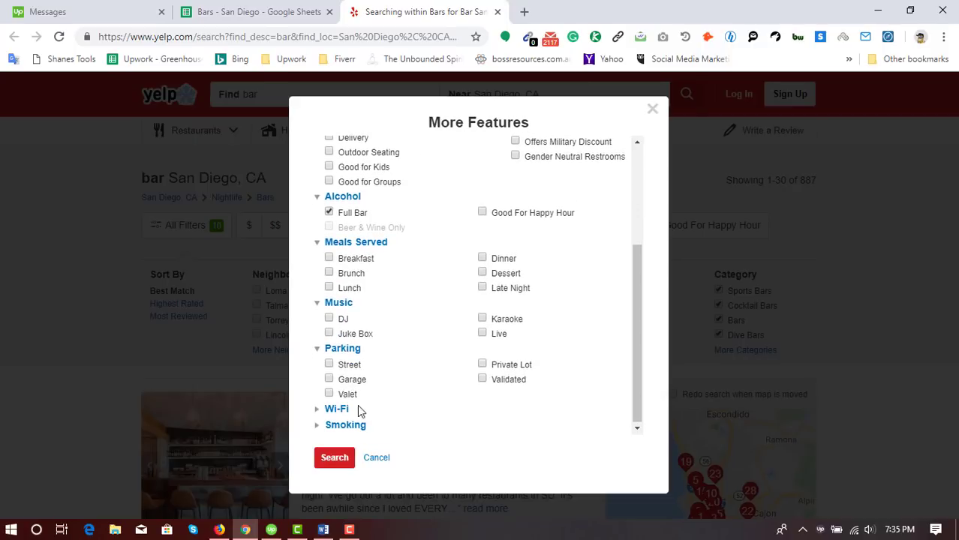
click(331, 409)
scroll(457, 360, down, 1)
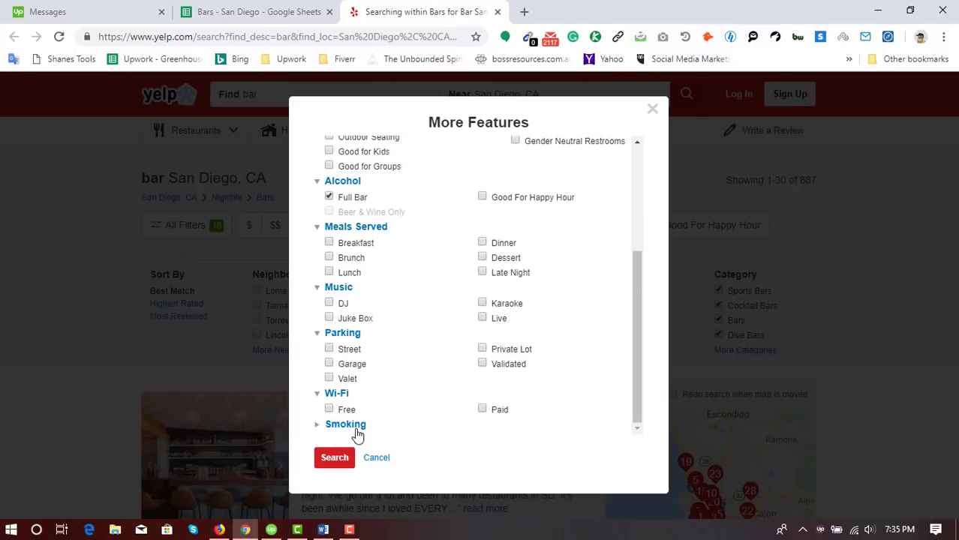
click(402, 425)
scroll(488, 375, down, 1)
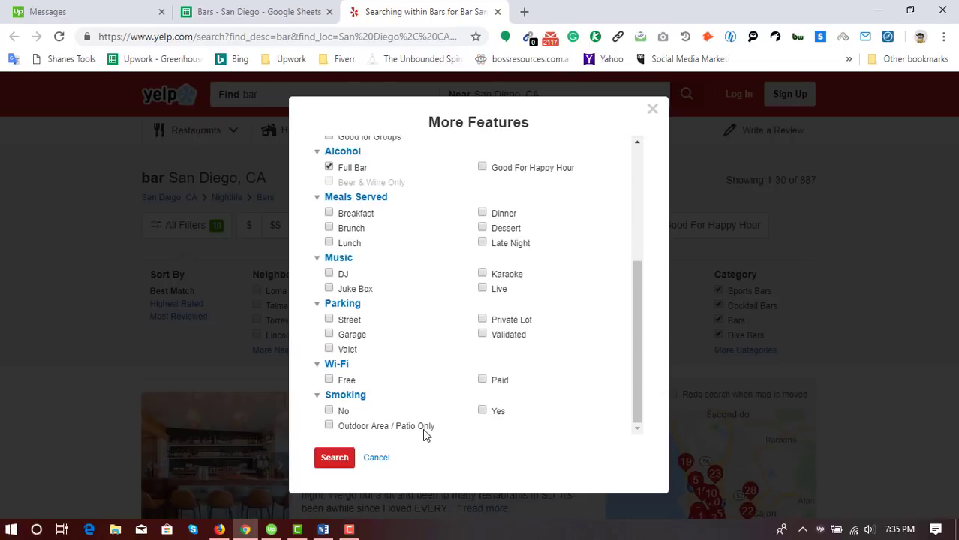
click(375, 462)
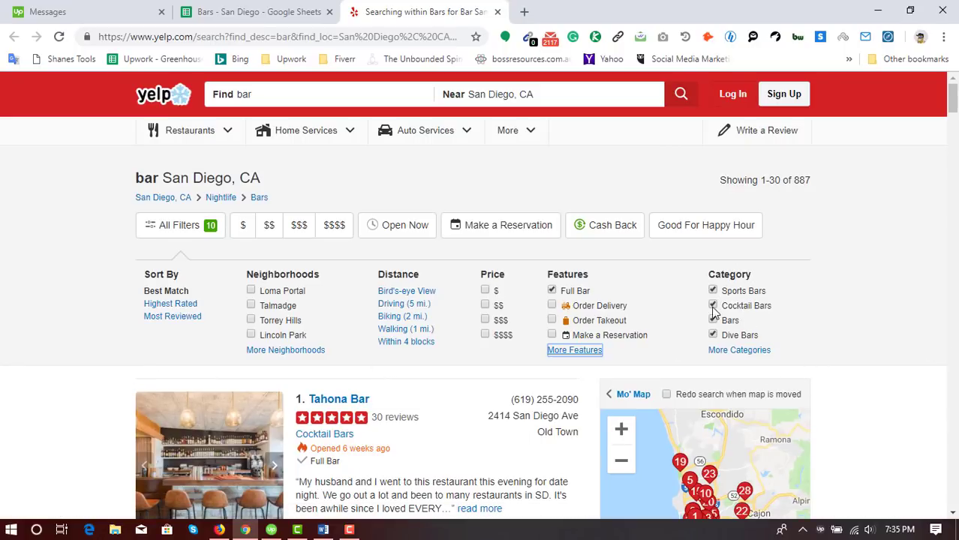
- Check the extra bar categories, note the 887 result count, and go to the spreadsheet
click(734, 352)
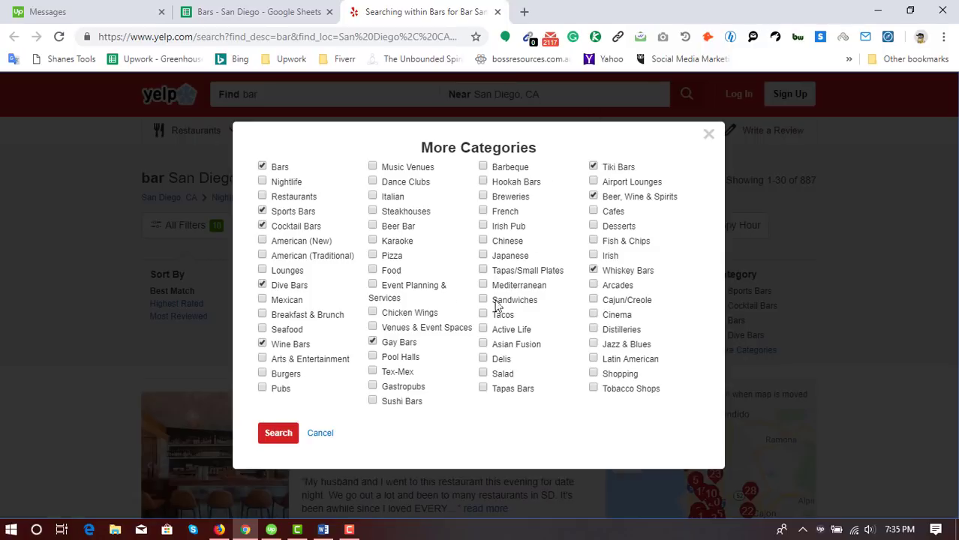
click(708, 134)
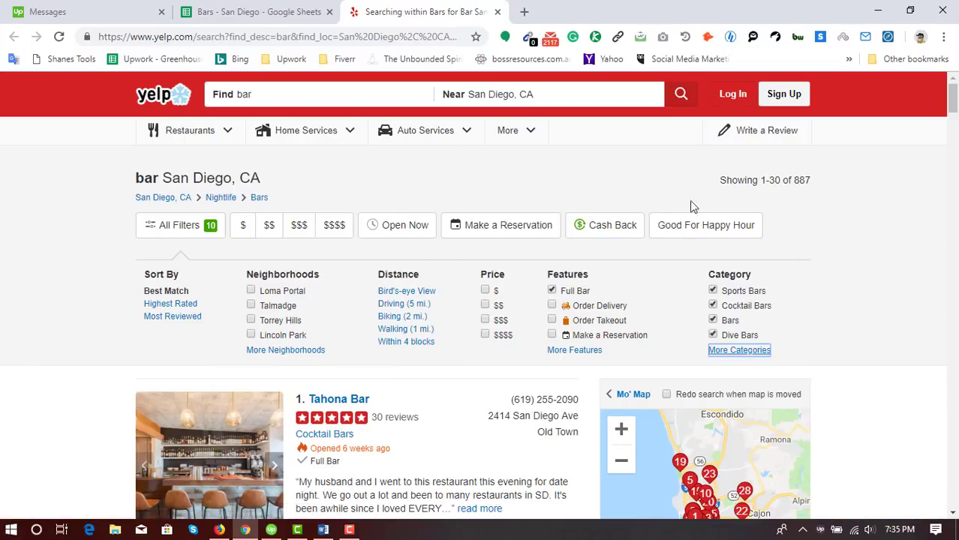
double_click(802, 181)
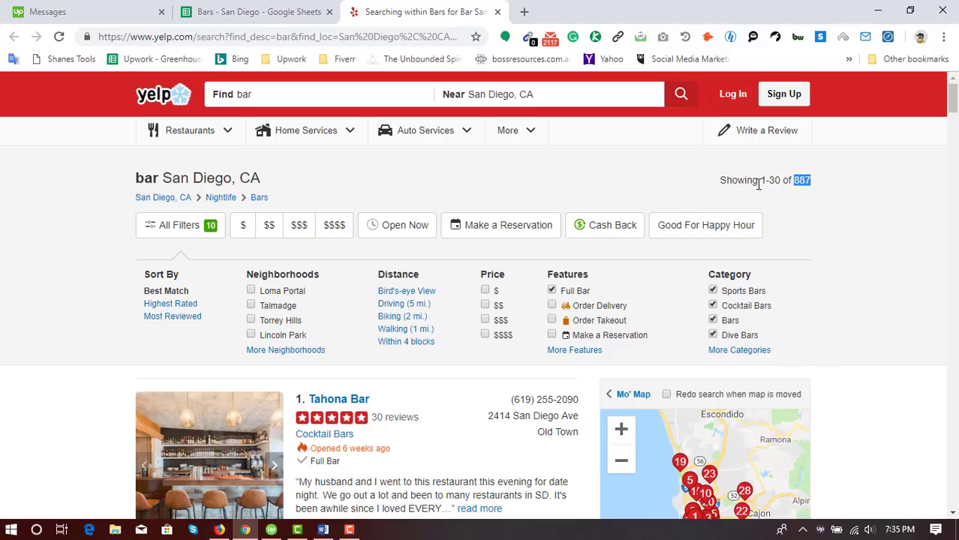
click(262, 11)
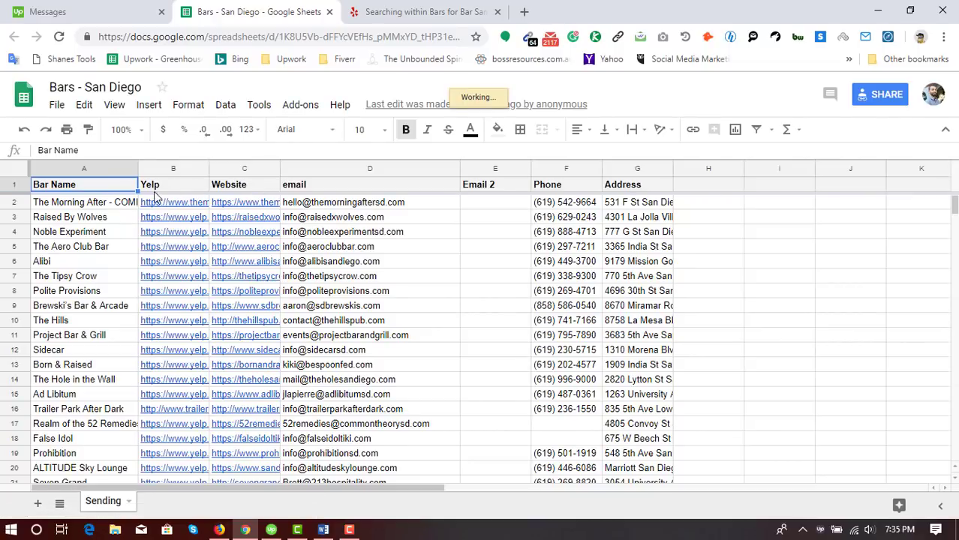
click(75, 217)
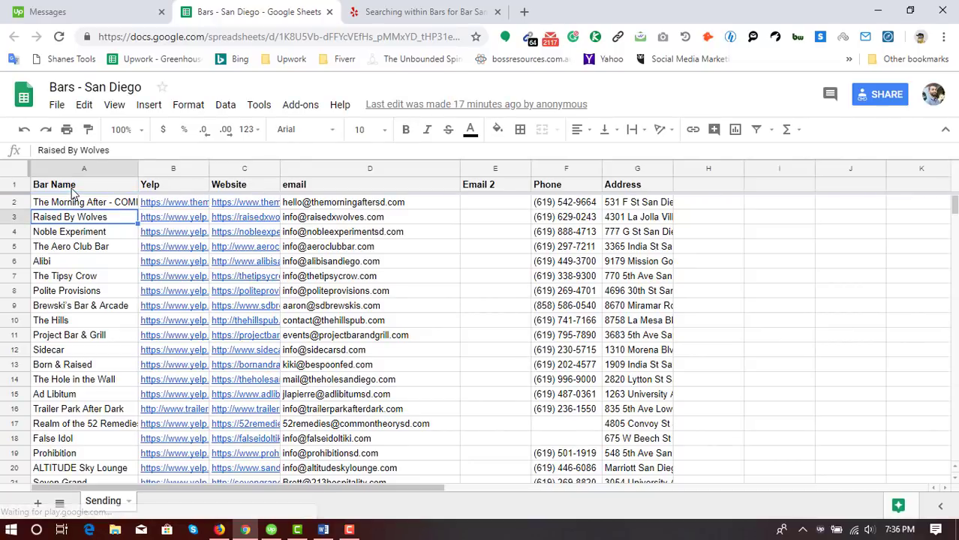
click(166, 187)
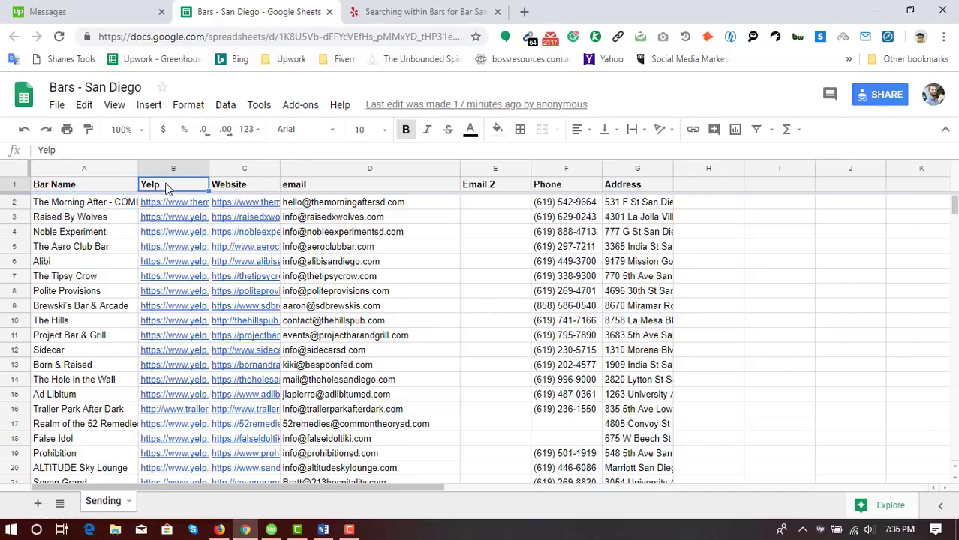
click(252, 189)
click(315, 193)
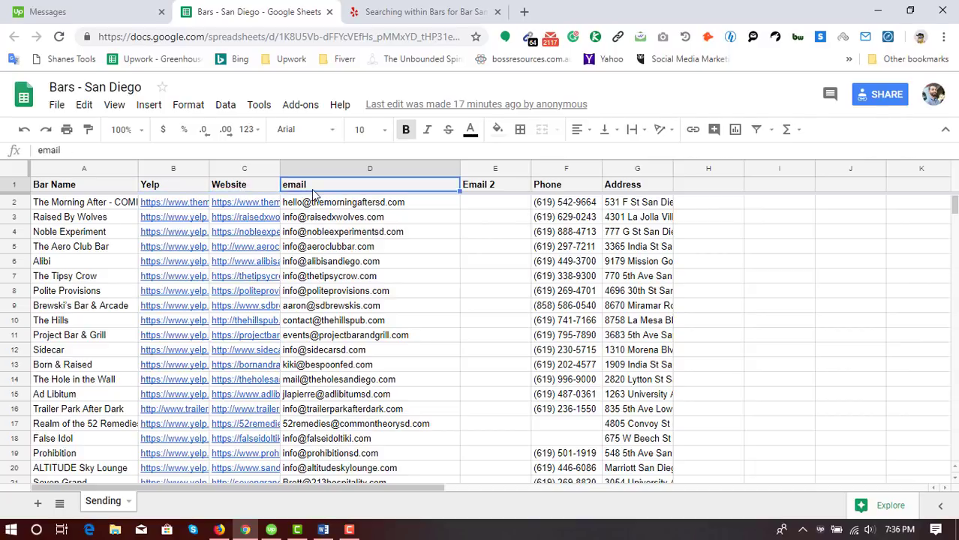
click(485, 194)
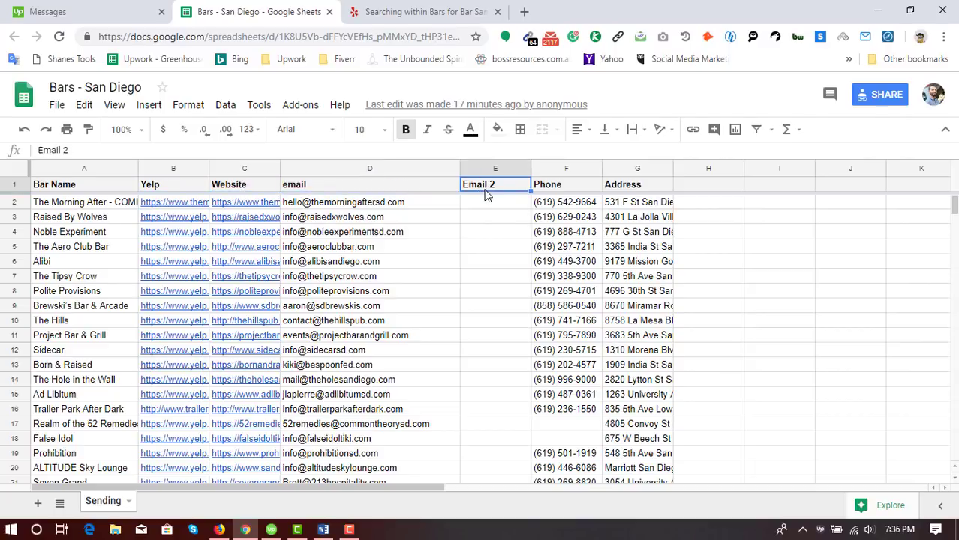
click(473, 203)
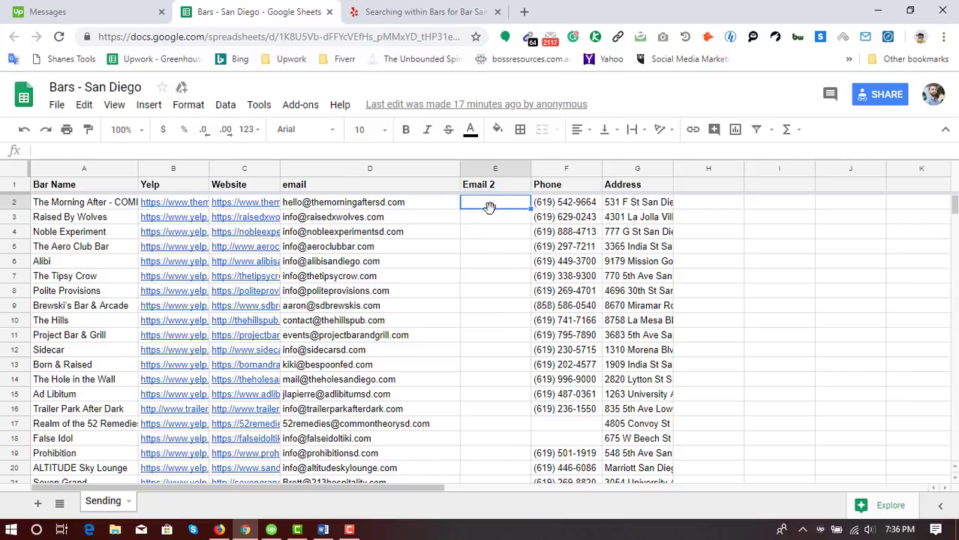
drag(489, 207, 488, 279)
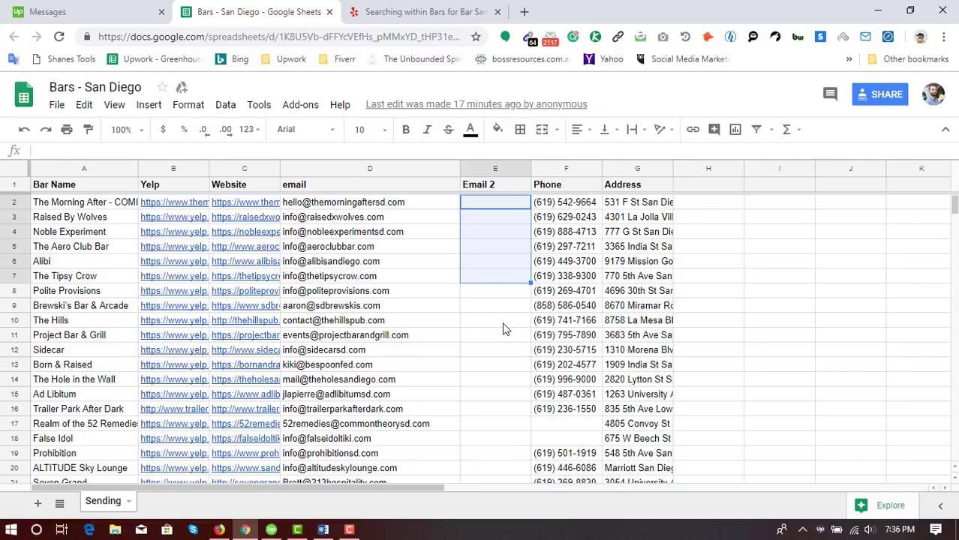
drag(501, 319, 500, 305)
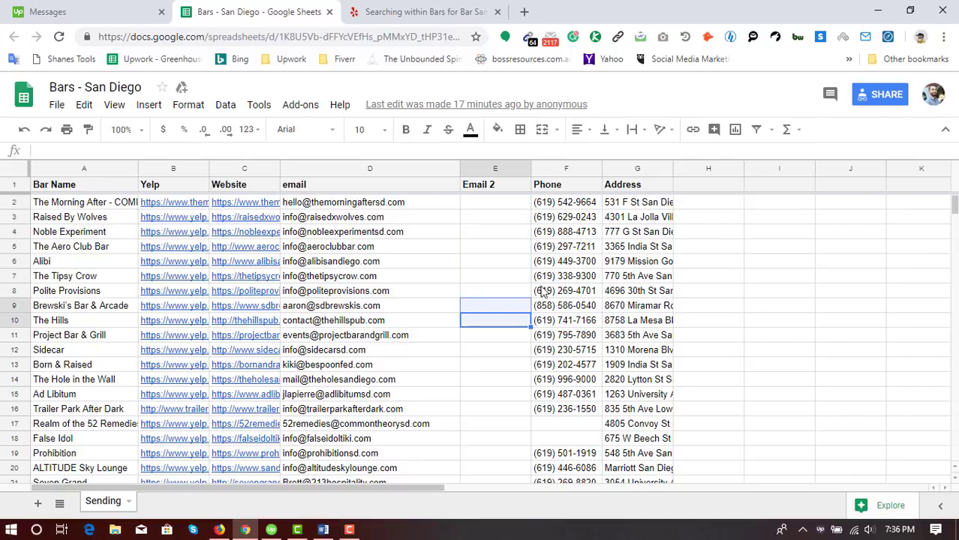
click(576, 188)
click(638, 194)
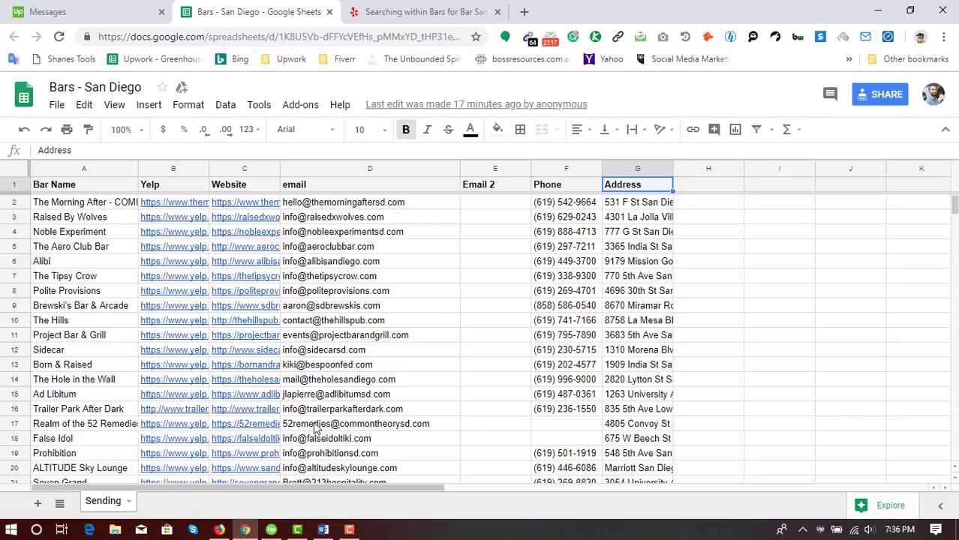
click(316, 412)
- Inspect the Trailer Park After Dark row and scroll to the sheet's last rows
drag(98, 409, 375, 411)
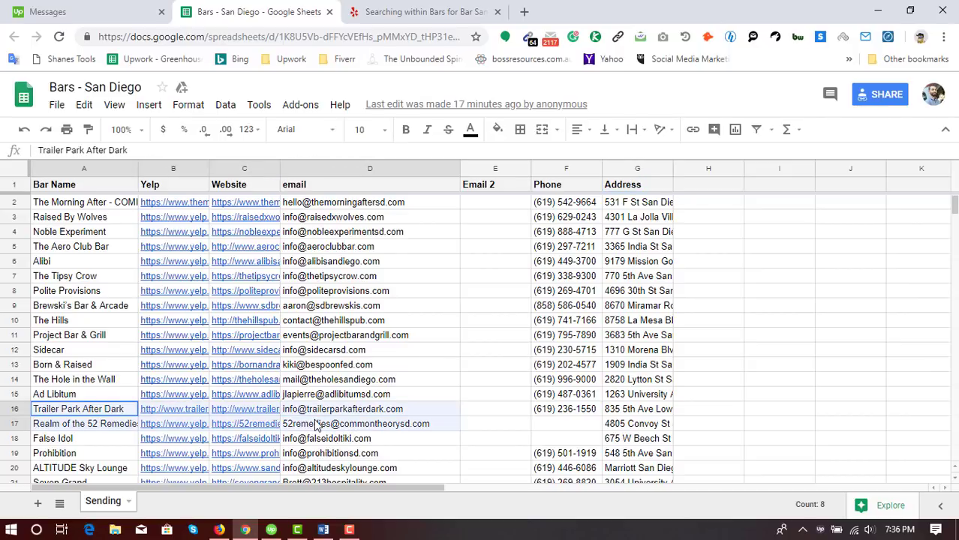
click(632, 414)
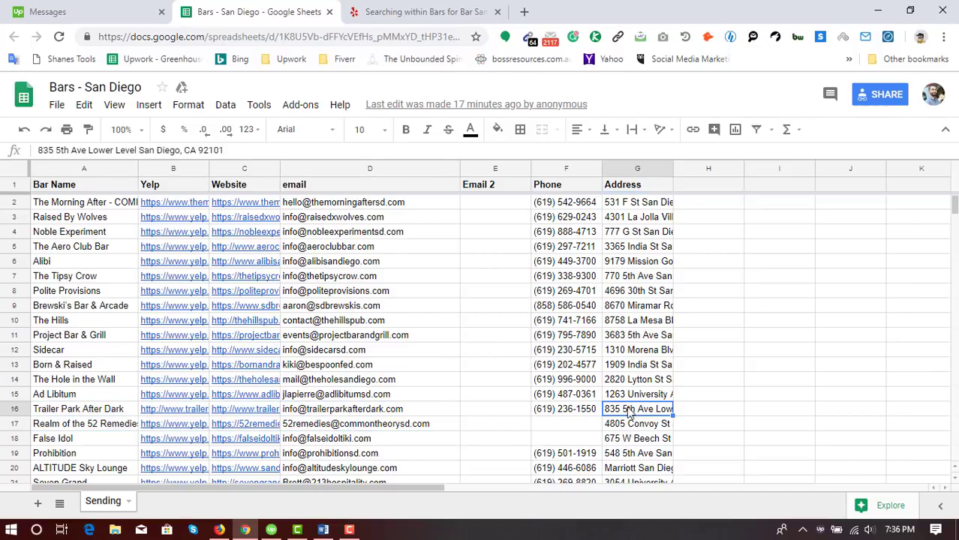
click(559, 428)
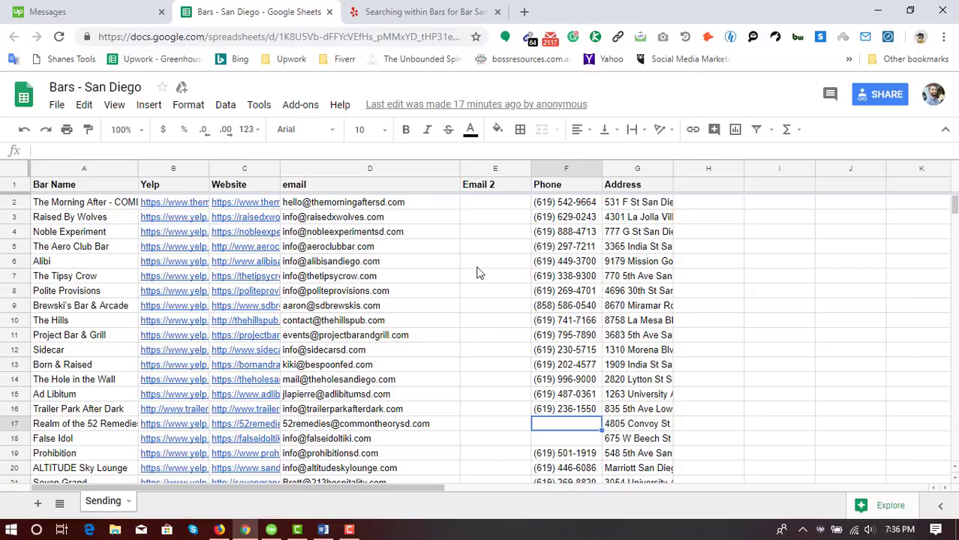
scroll(480, 273, down, 13)
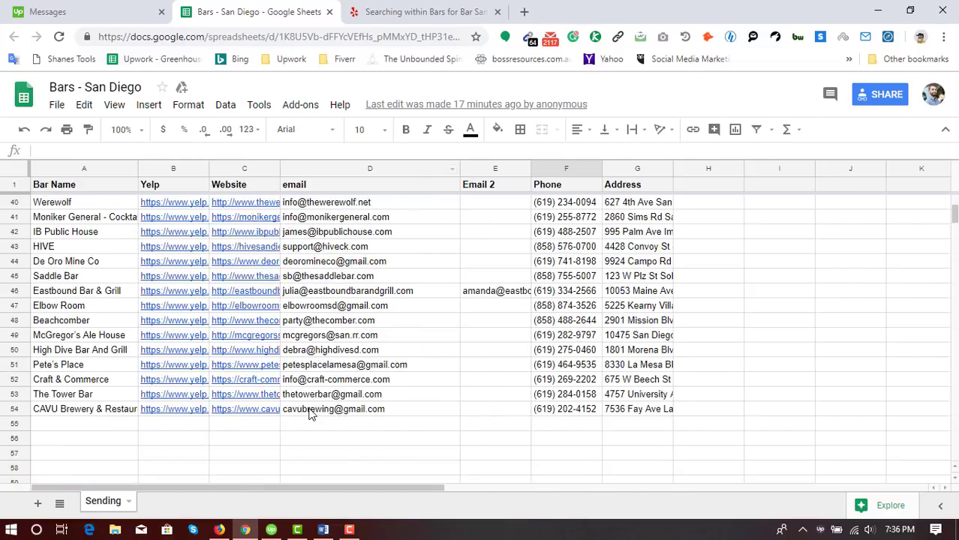
scroll(315, 411, down, 1)
- Scroll through the Yelp bar results, comparing them against the spreadsheet
click(386, 4)
scroll(38, 327, down, 2)
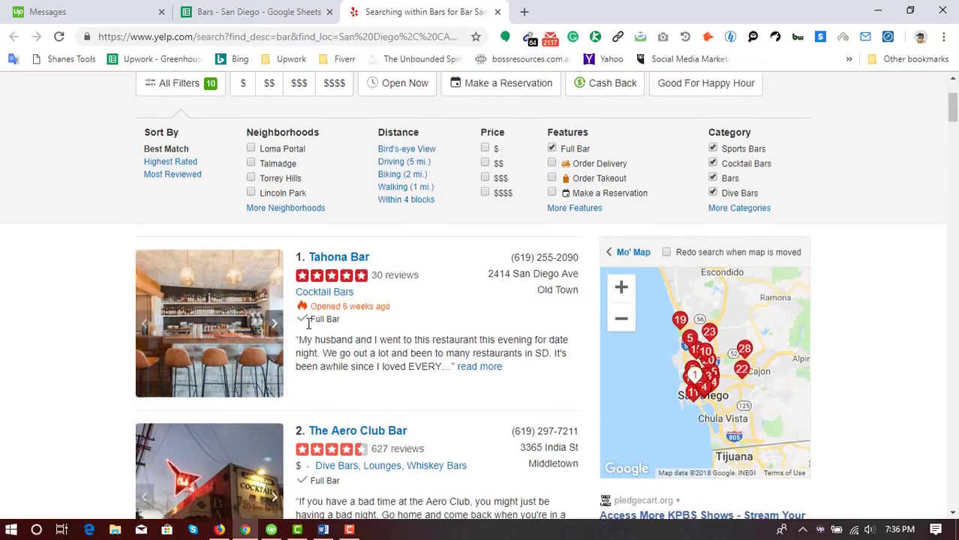
scroll(311, 330, down, 6)
scroll(117, 422, up, 6)
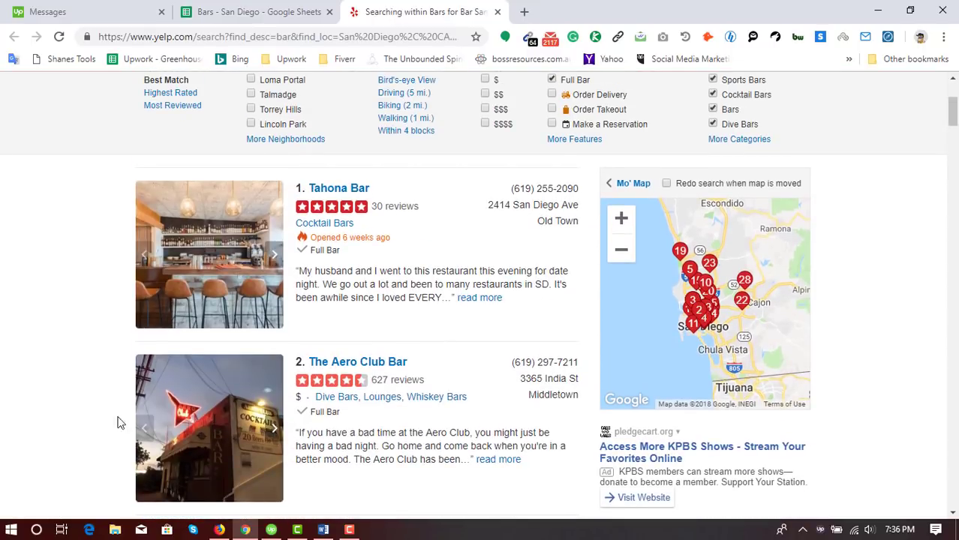
scroll(324, 235, up, 4)
scroll(300, 385, down, 5)
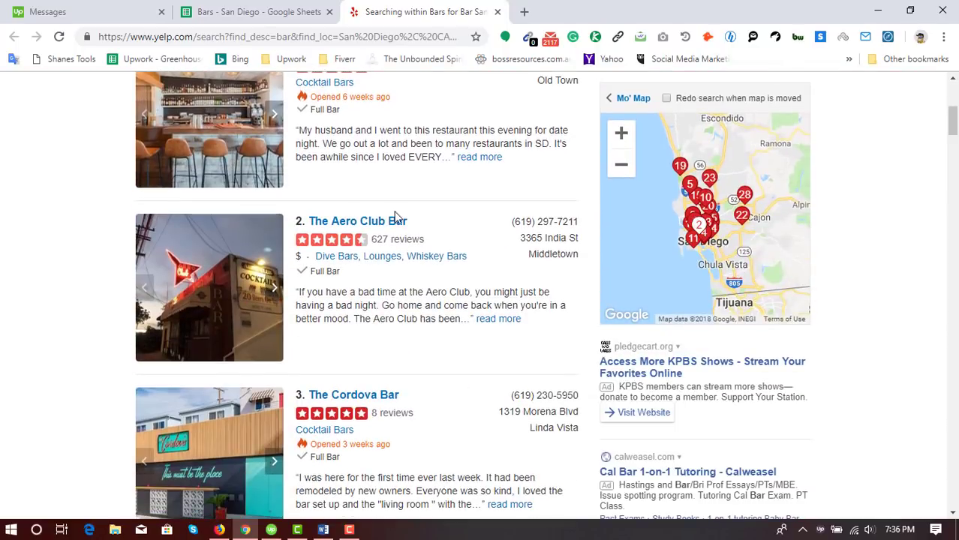
click(270, 9)
click(420, 11)
scroll(582, 326, down, 20)
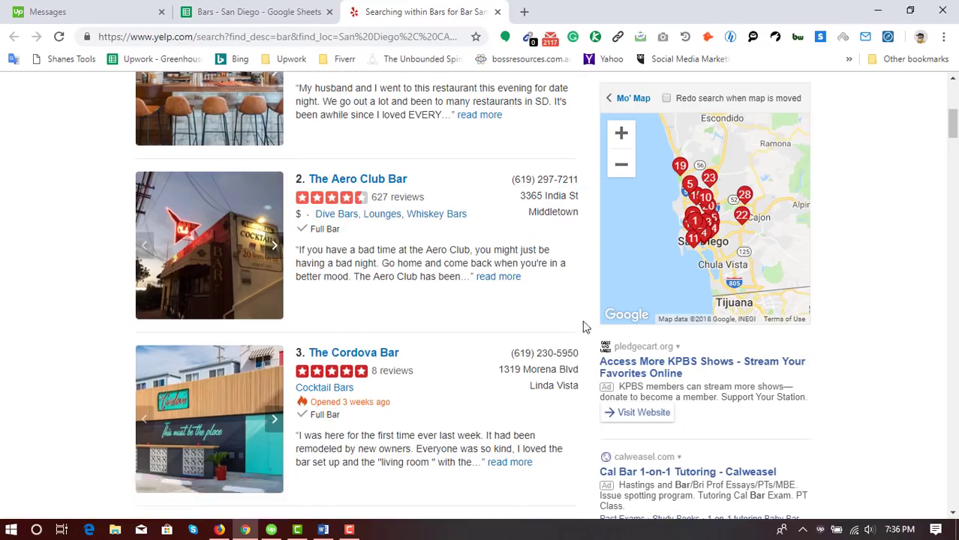
scroll(582, 325, down, 15)
scroll(908, 444, up, 5)
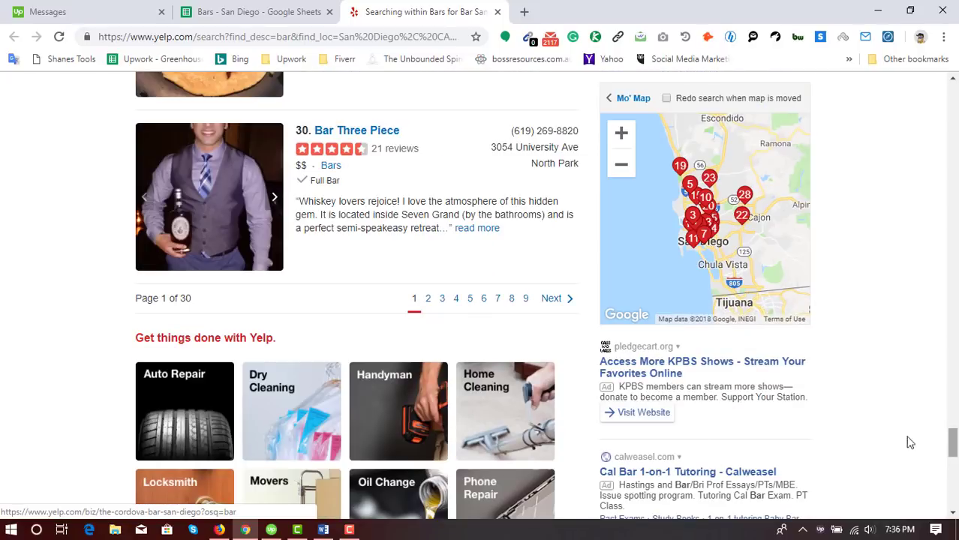
- Confirm CAVU Brewery & Restaurant is the last entry, then open Yelp results 91–120
click(257, 9)
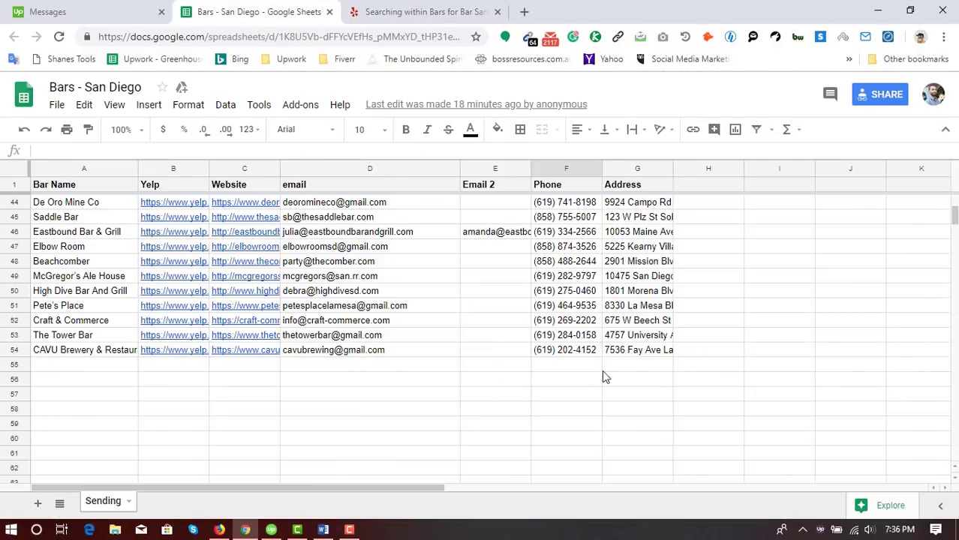
click(54, 356)
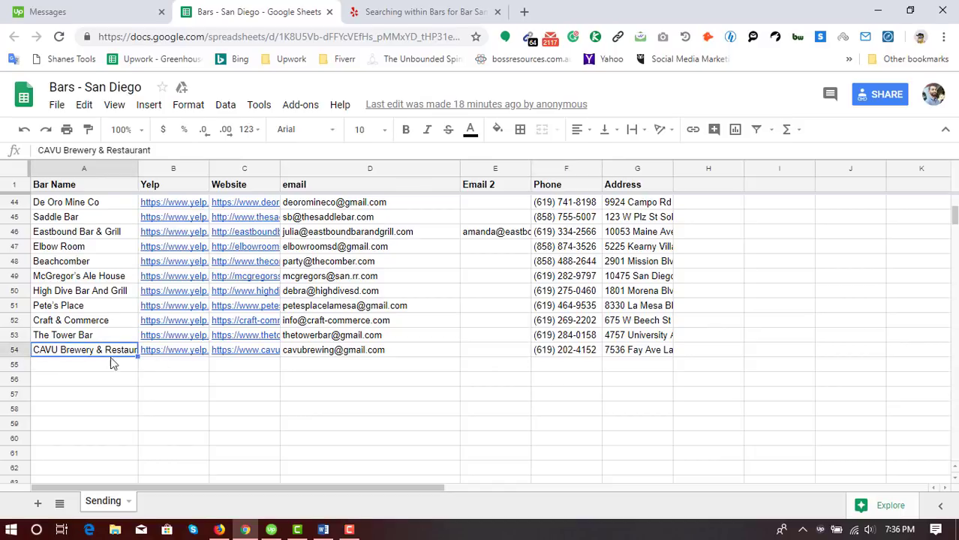
click(416, 11)
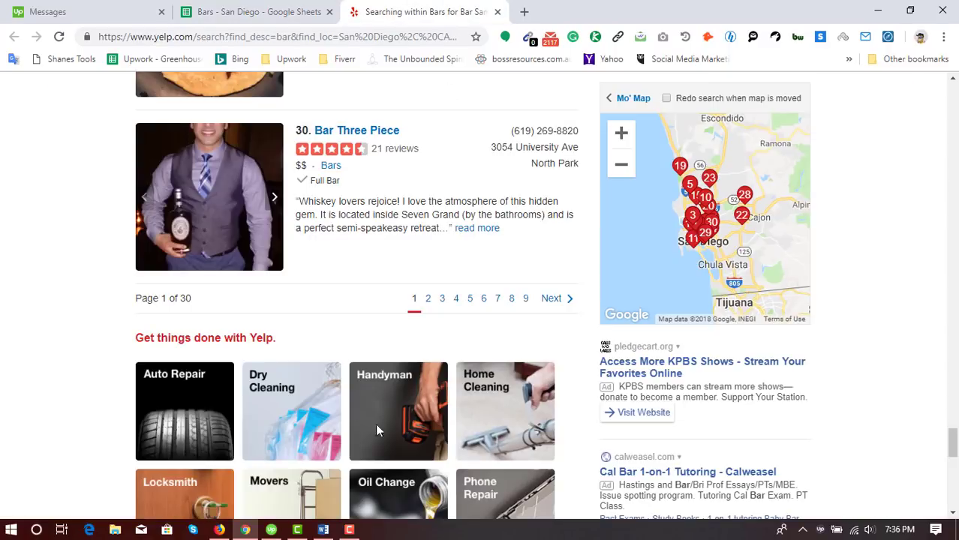
click(463, 306)
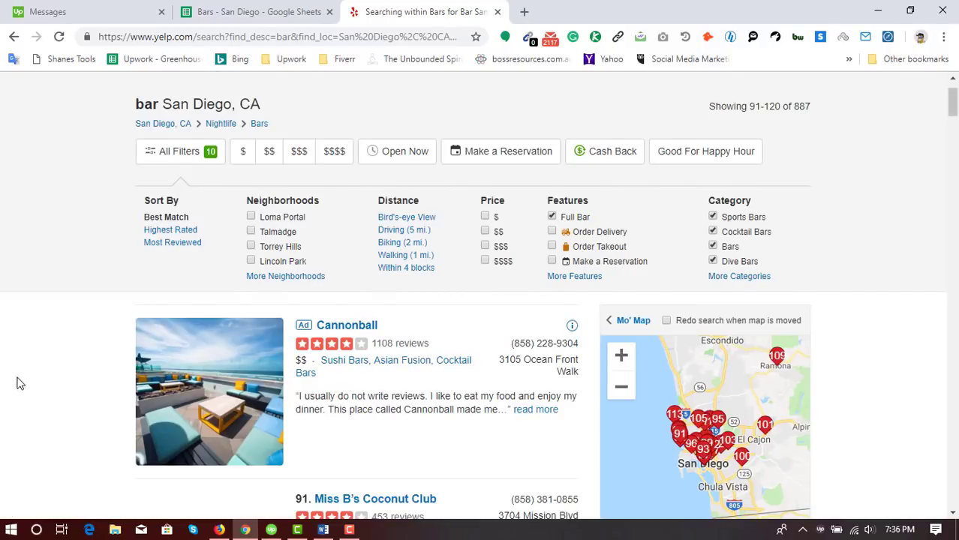
- Locate the first empty row, A55, below CAVU Brewery & Restaurant in the sheet
click(217, 6)
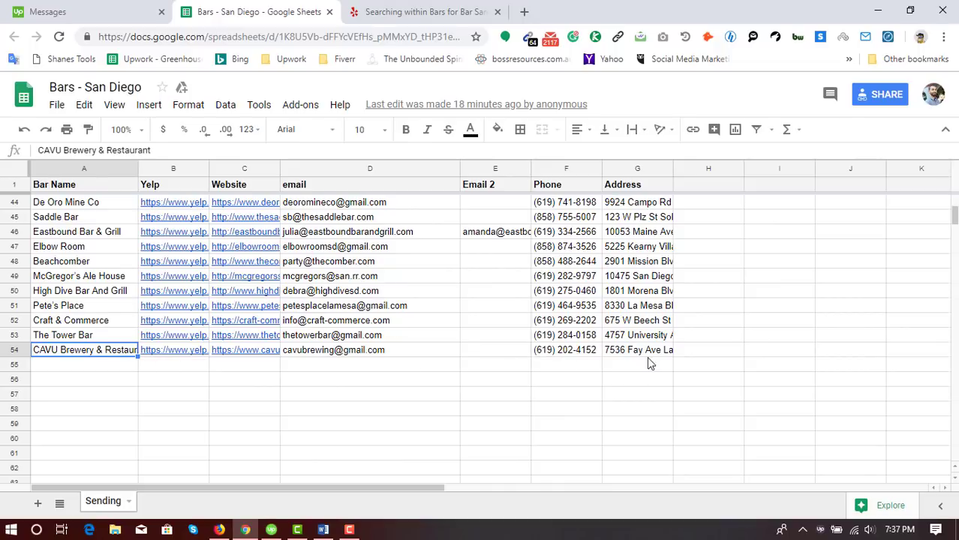
drag(132, 355, 331, 351)
click(331, 366)
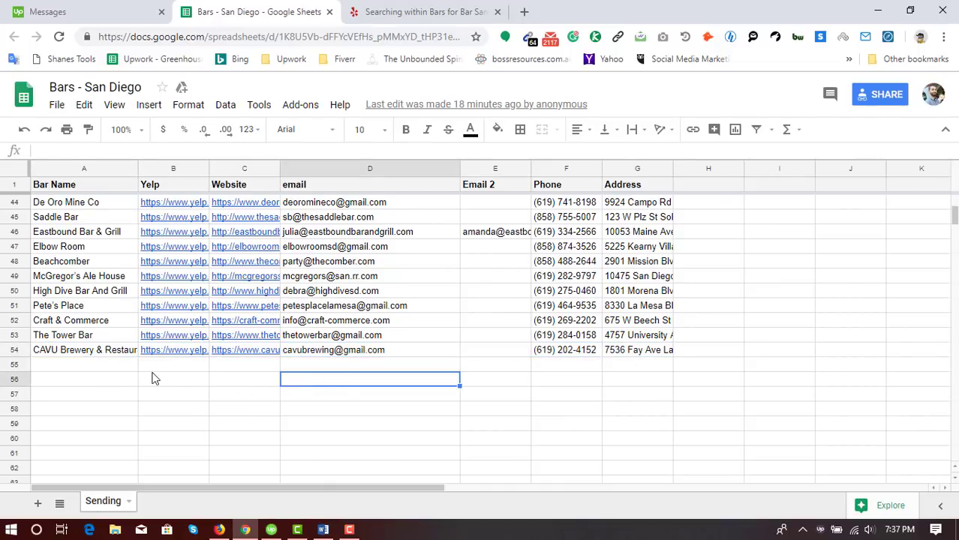
click(126, 369)
- Open Miss B's Coconut Club's Yelp page in a new tab
click(457, 11)
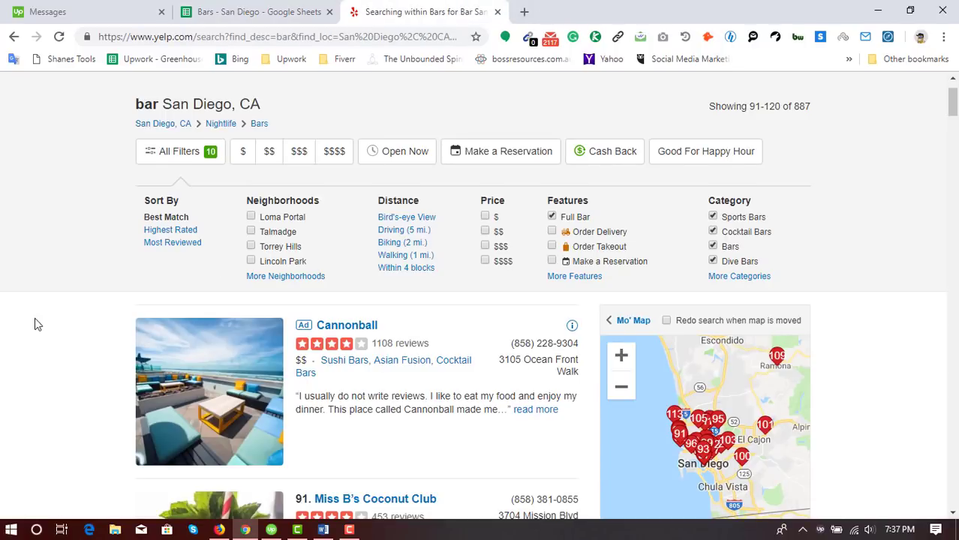
scroll(280, 330, down, 4)
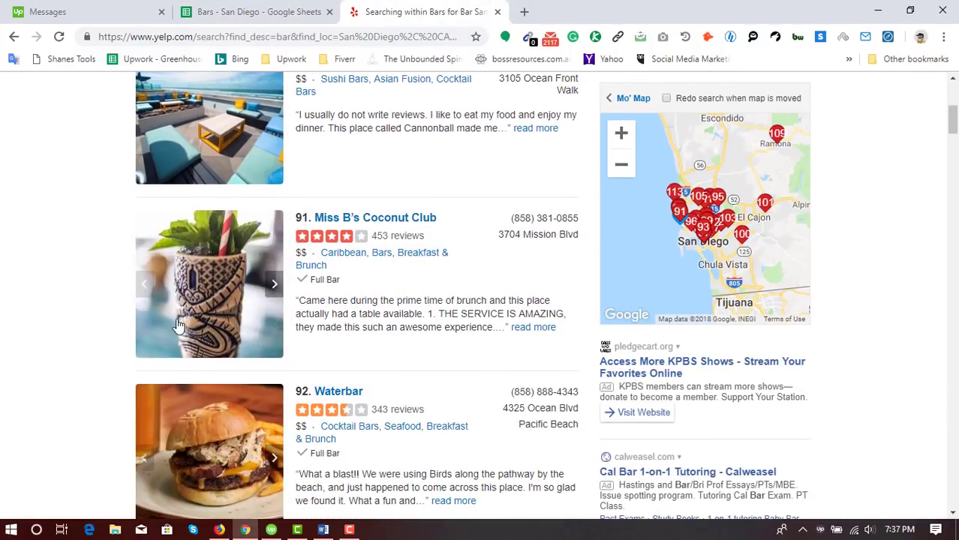
right_click(378, 225)
click(409, 237)
click(572, 8)
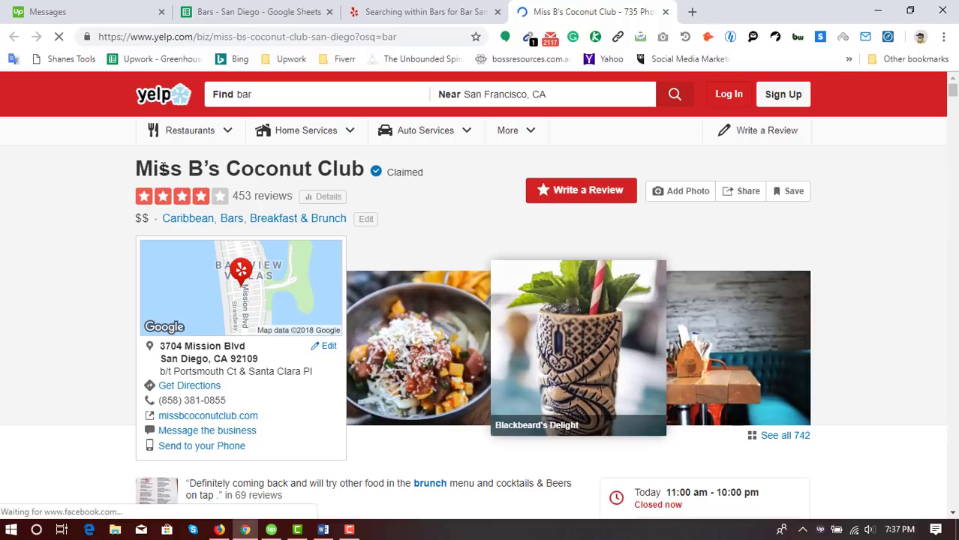
- Copy the name Miss B's Coconut Club and paste it into cell A55
drag(136, 169, 343, 166)
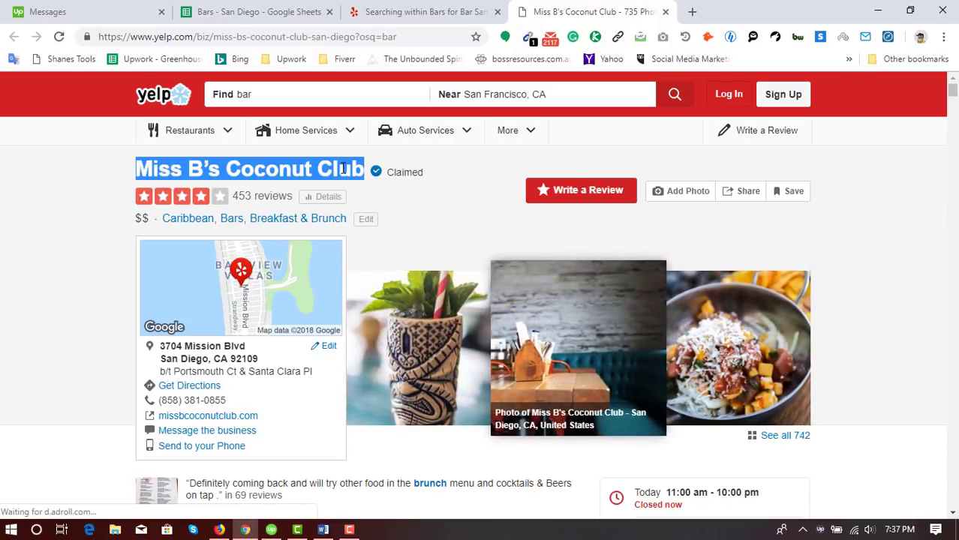
right_click(342, 168)
click(357, 179)
right_click(296, 175)
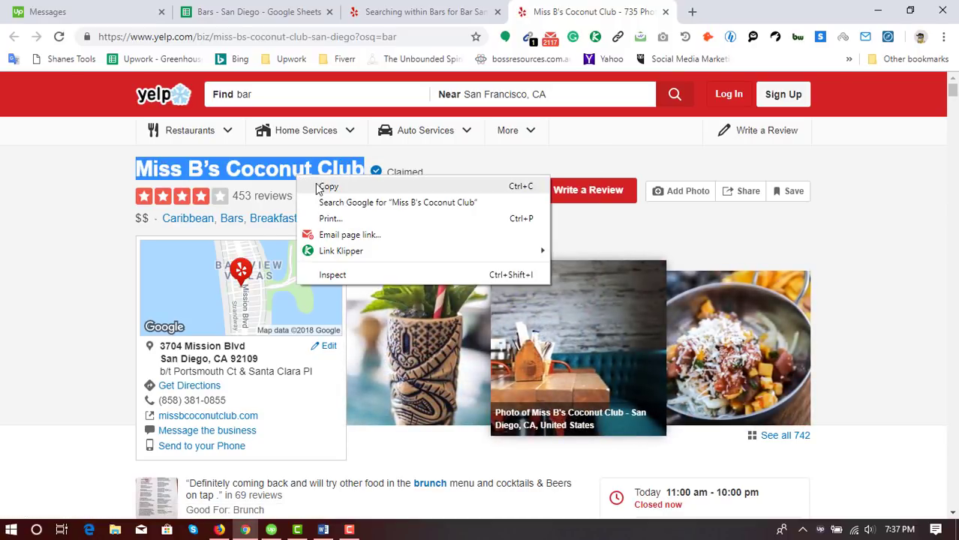
click(327, 187)
click(257, 12)
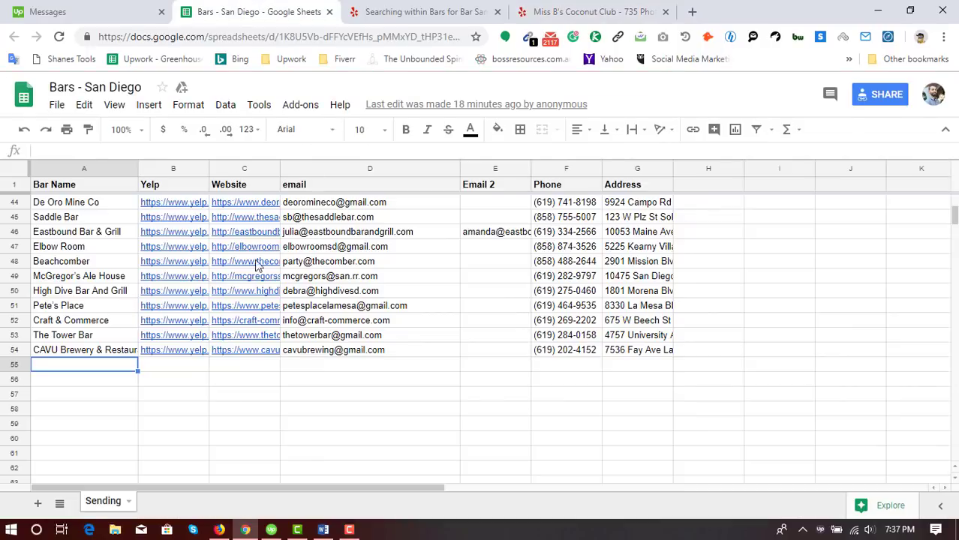
right_click(90, 370)
click(155, 223)
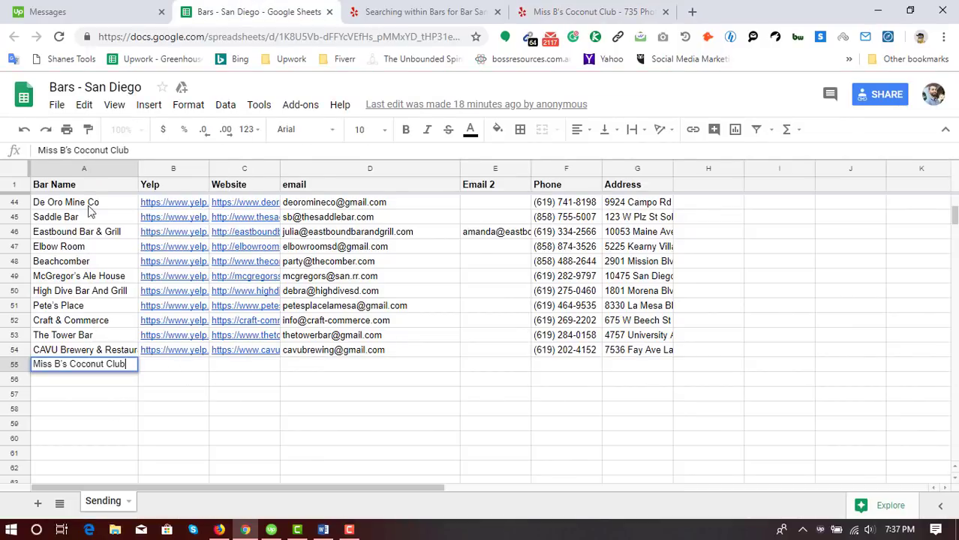
click(170, 371)
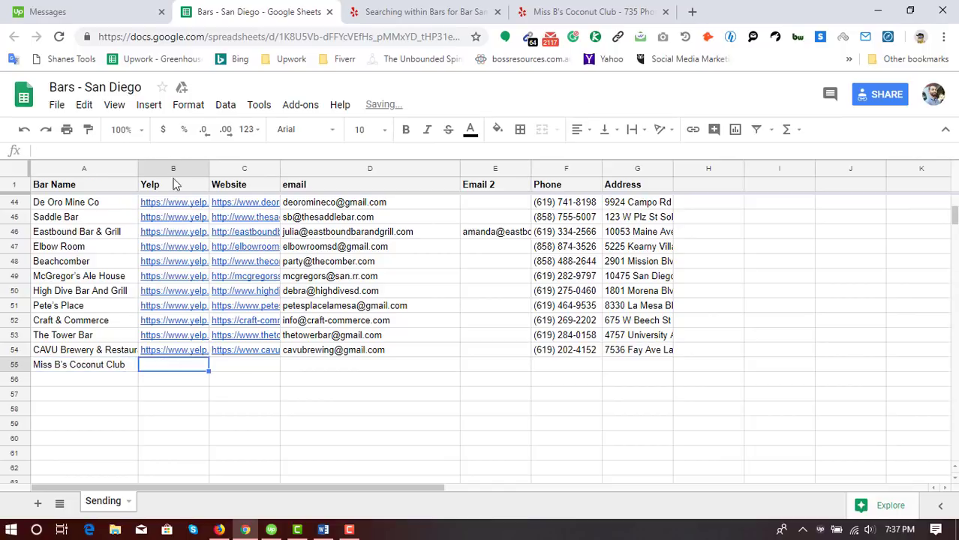
- Copy the club's Yelp page URL into cell B55
click(585, 11)
click(239, 37)
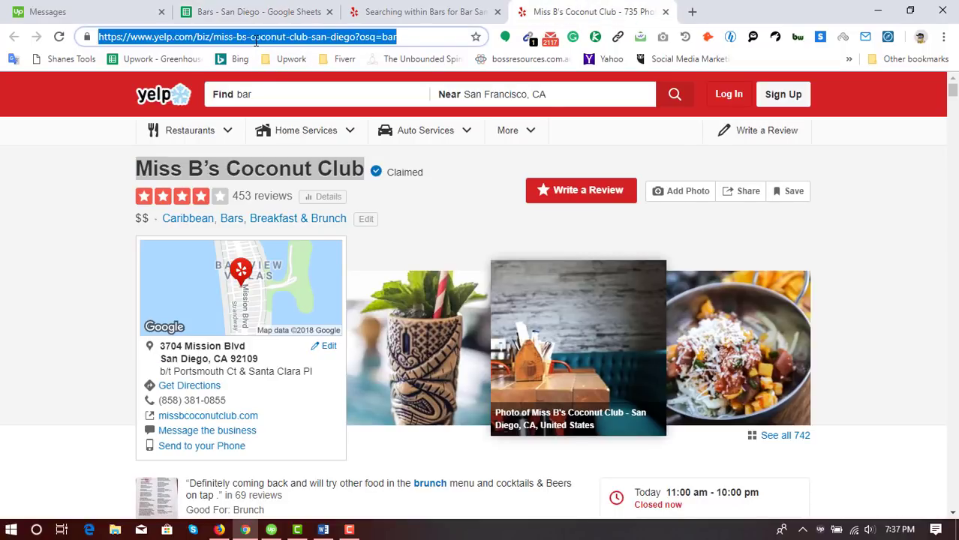
right_click(258, 45)
click(276, 113)
click(257, 11)
right_click(171, 366)
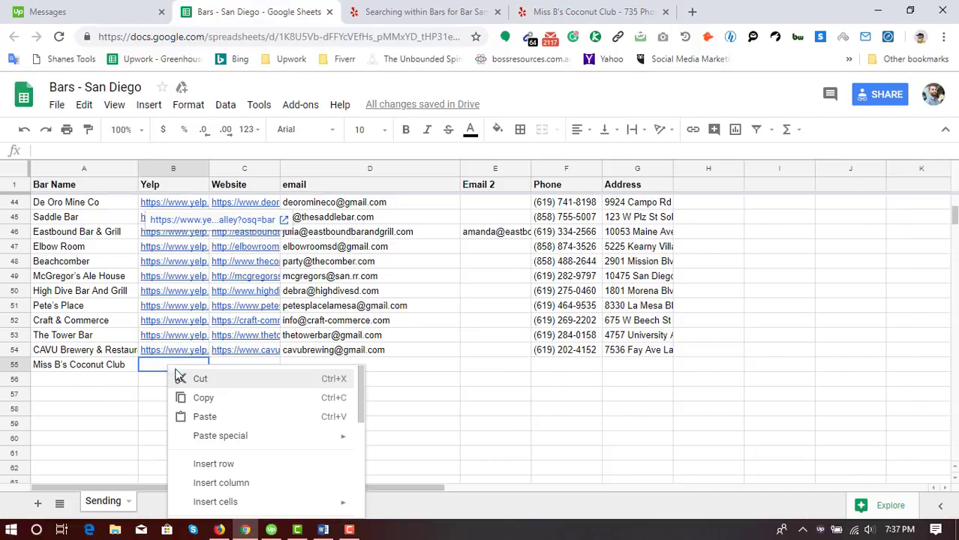
click(225, 414)
click(255, 368)
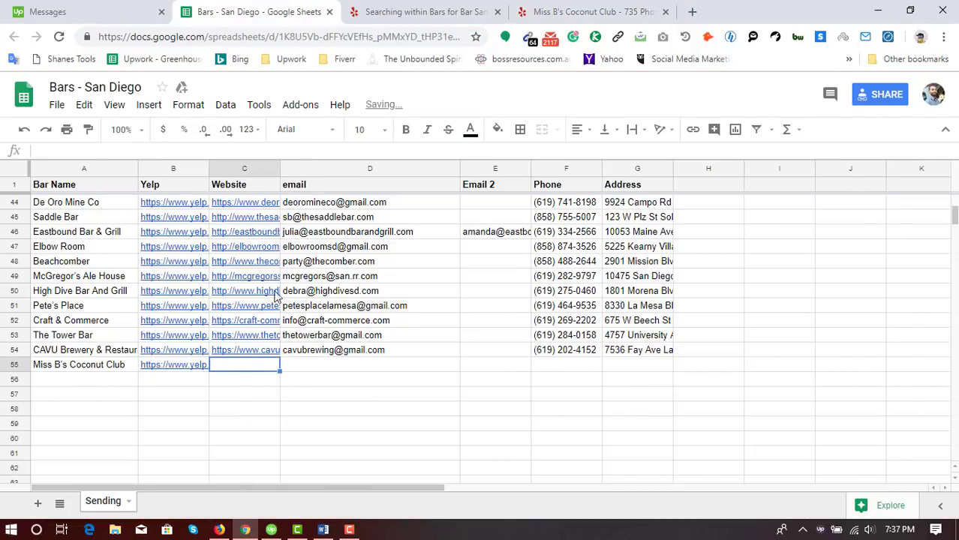
click(593, 11)
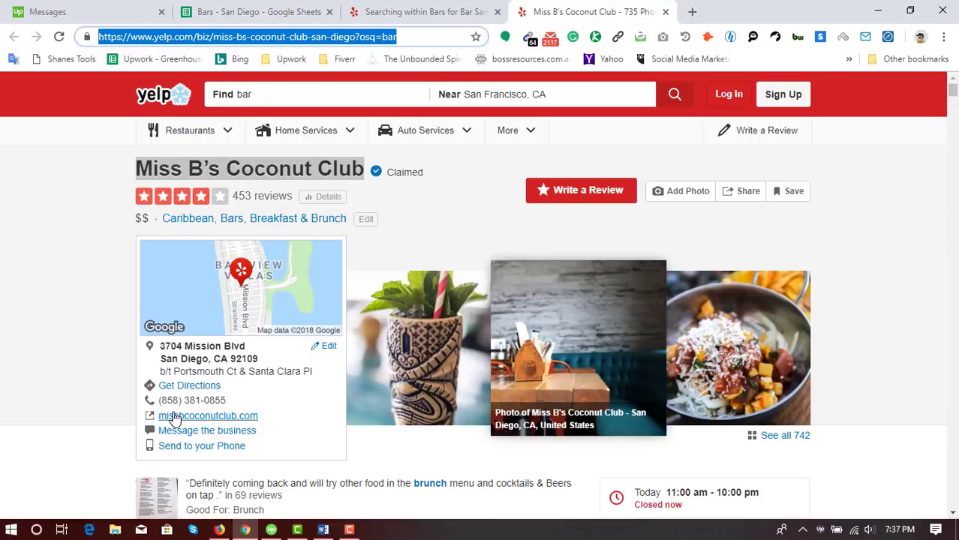
click(210, 417)
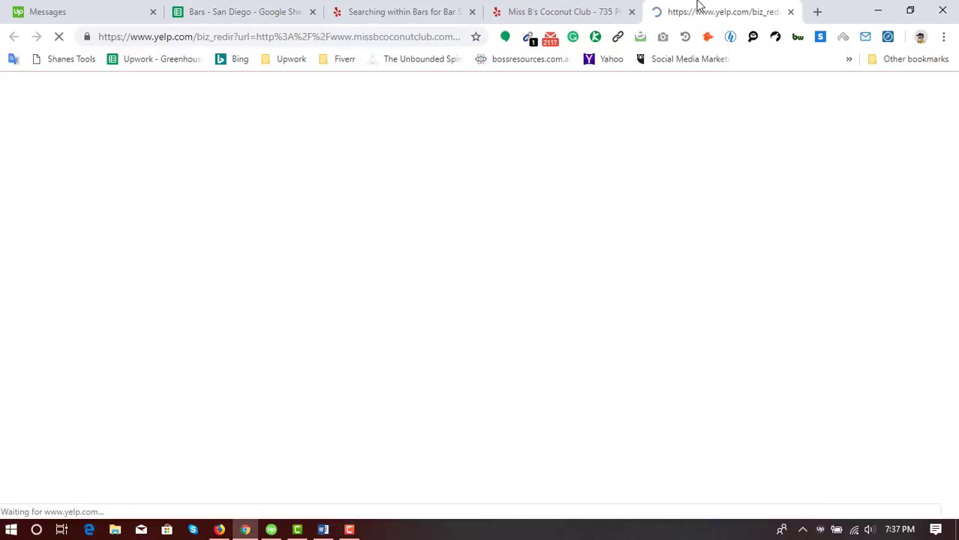
click(562, 11)
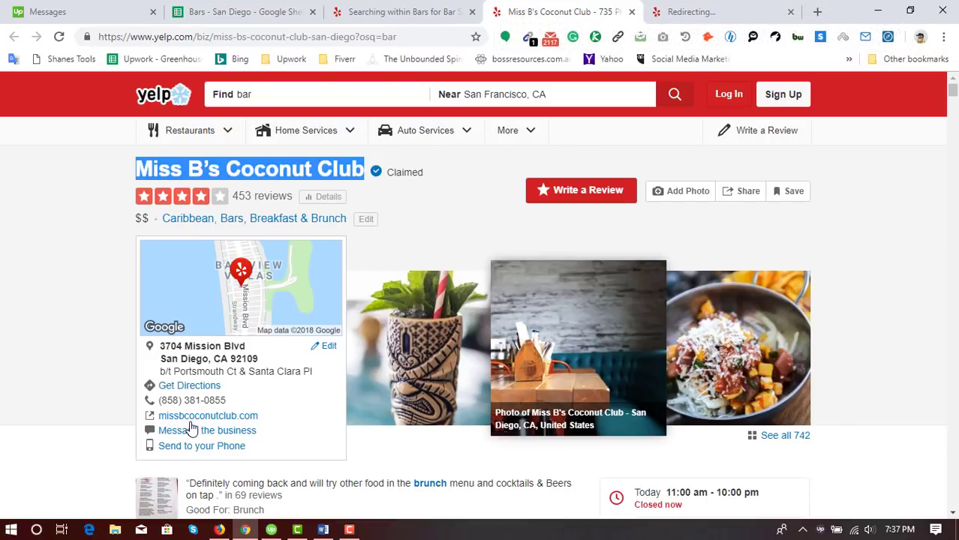
click(686, 12)
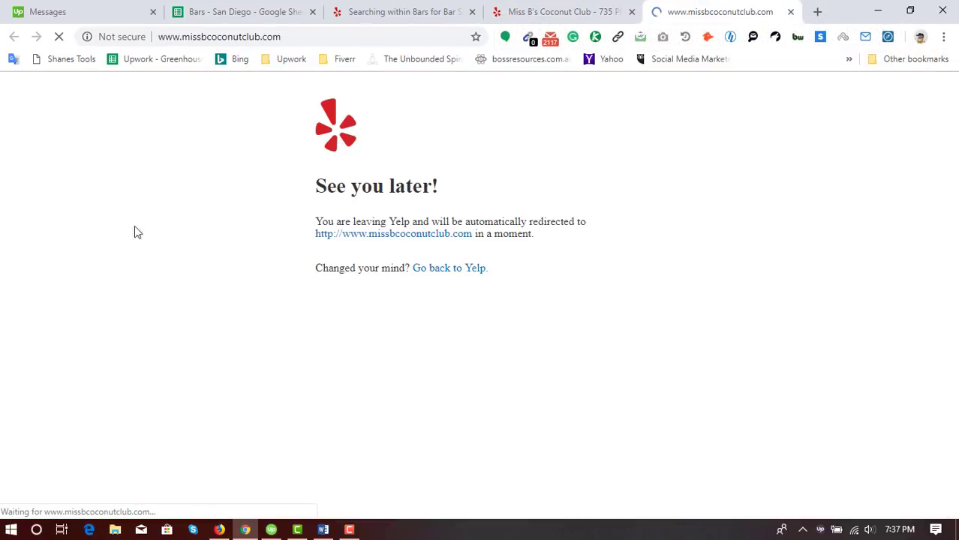
click(353, 36)
right_click(267, 38)
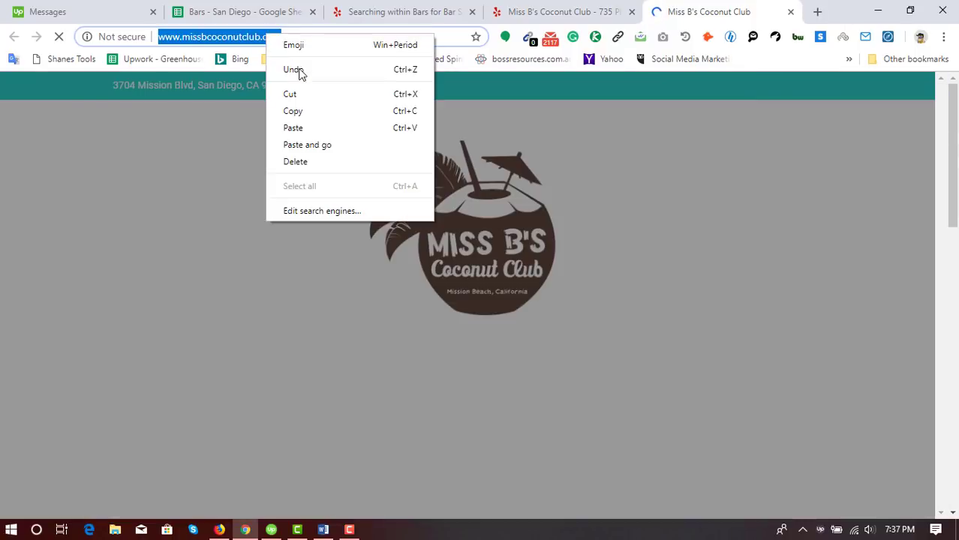
click(302, 112)
click(274, 10)
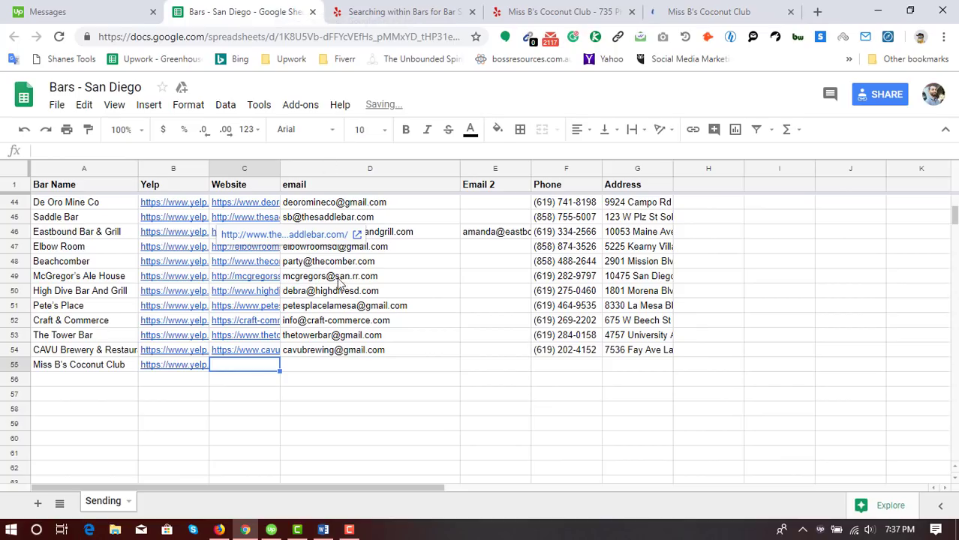
right_click(250, 371)
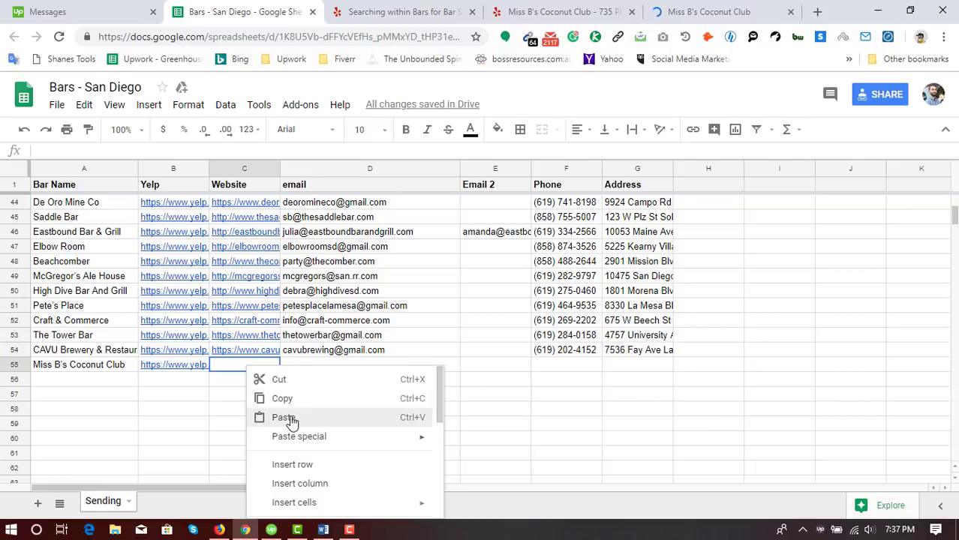
click(291, 417)
click(327, 367)
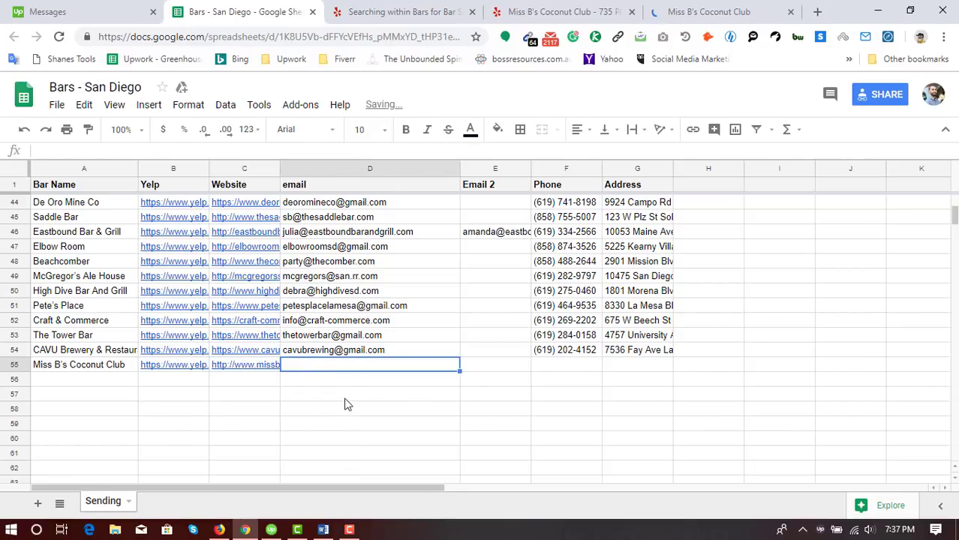
- Dismiss the holiday-hours popup on the club's website and open its Contact page
click(684, 7)
click(668, 185)
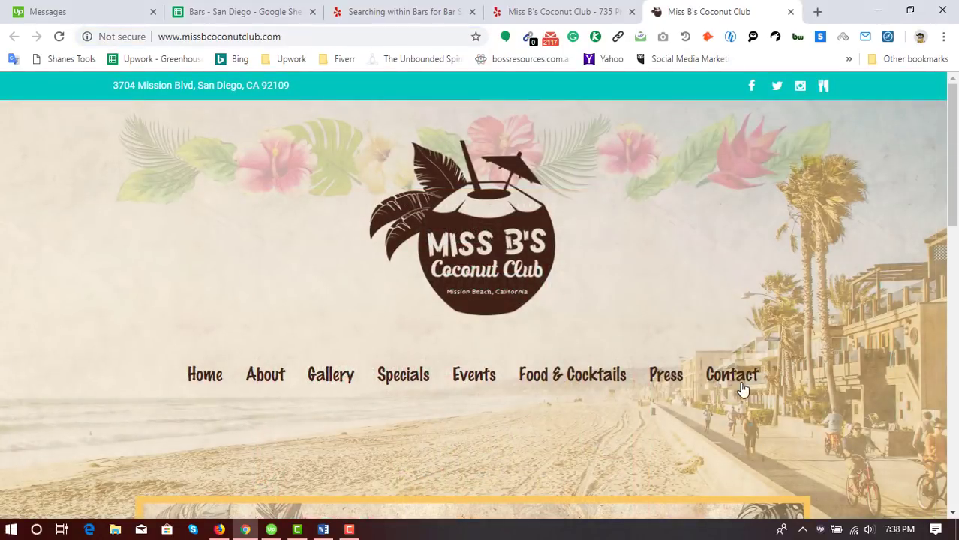
click(112, 11)
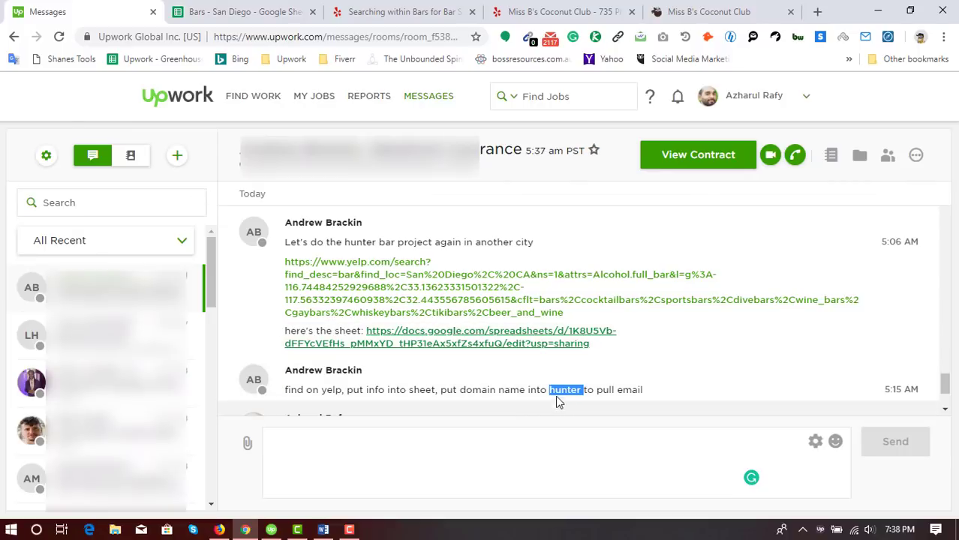
click(708, 11)
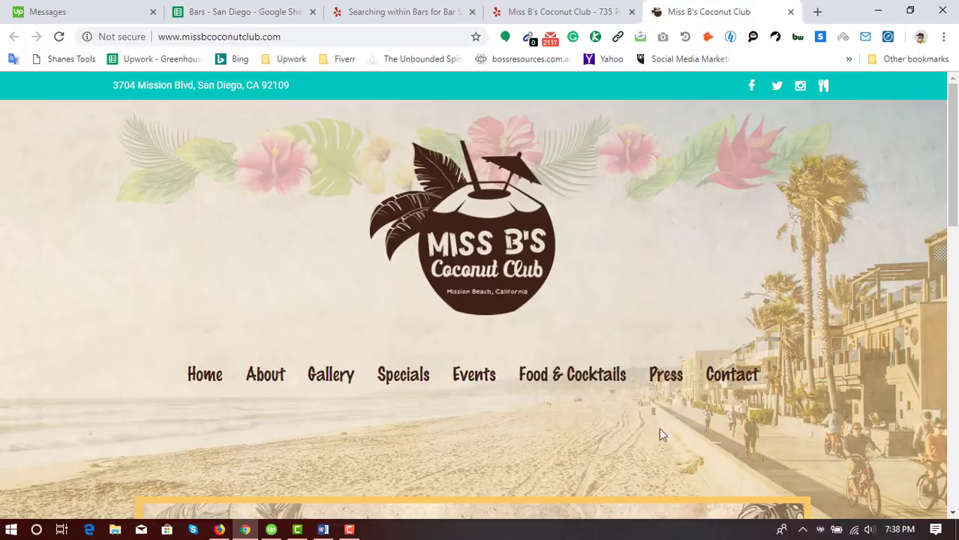
click(742, 388)
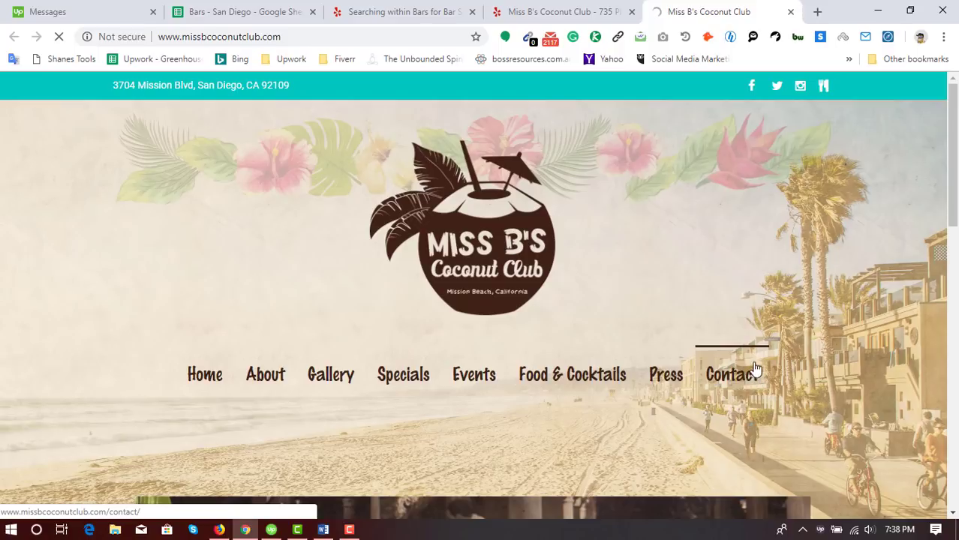
- Open the About page in a new tab and bring up options for the reservations email
right_click(282, 376)
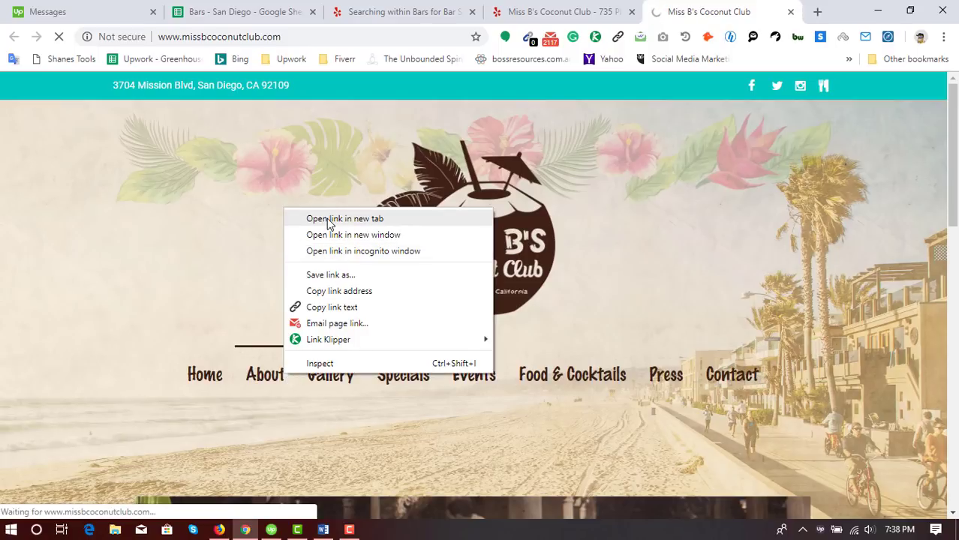
click(316, 216)
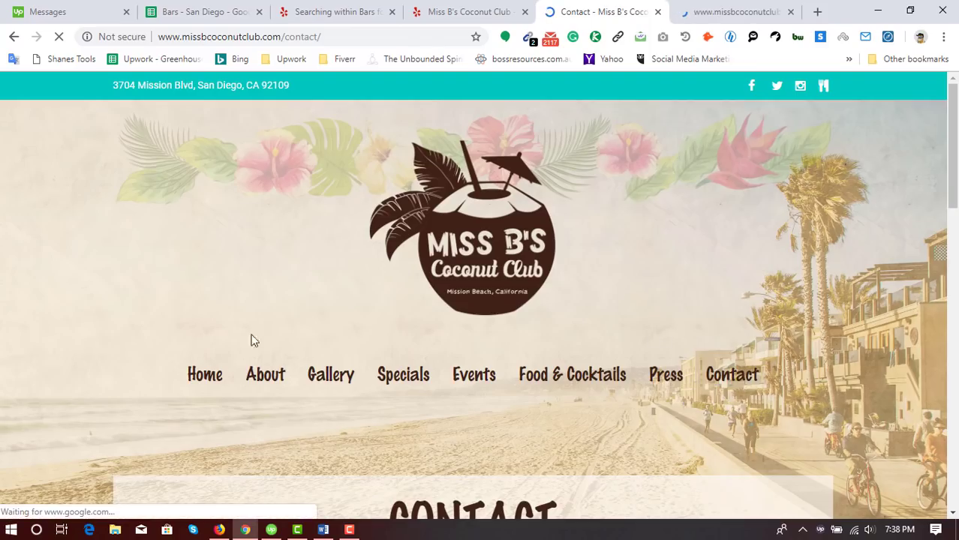
scroll(2, 344, down, 3)
scroll(92, 300, down, 7)
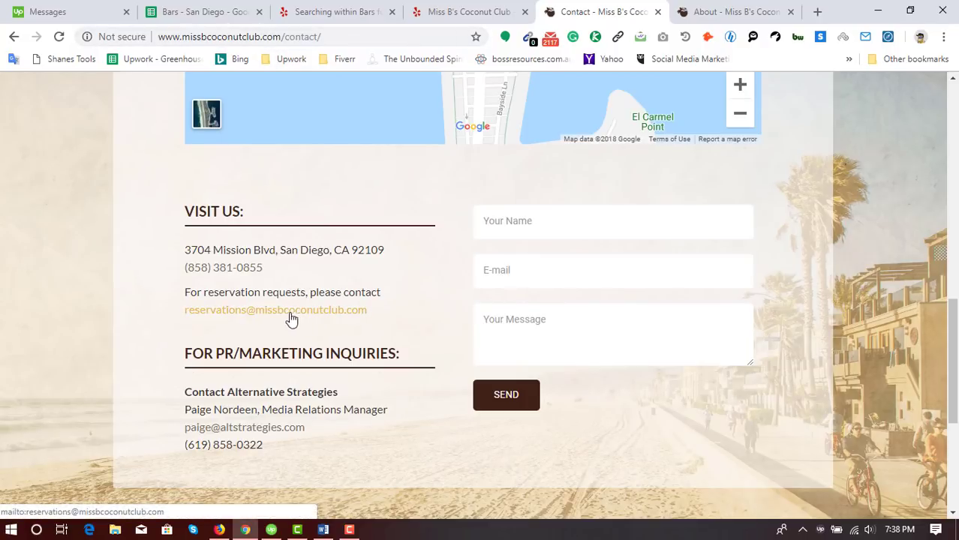
right_click(240, 311)
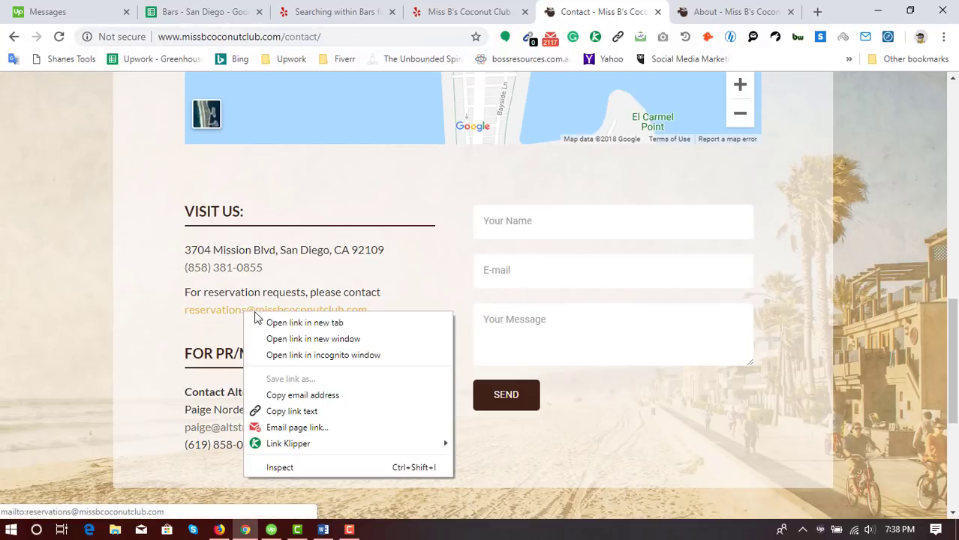
- Paste the club's reservations email into cell D55
click(296, 396)
click(203, 11)
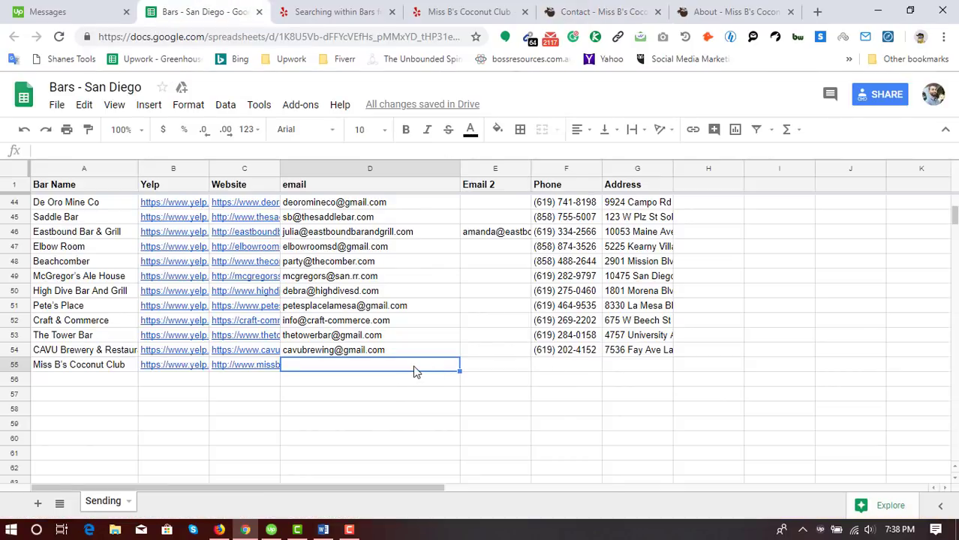
right_click(415, 371)
click(439, 418)
click(446, 394)
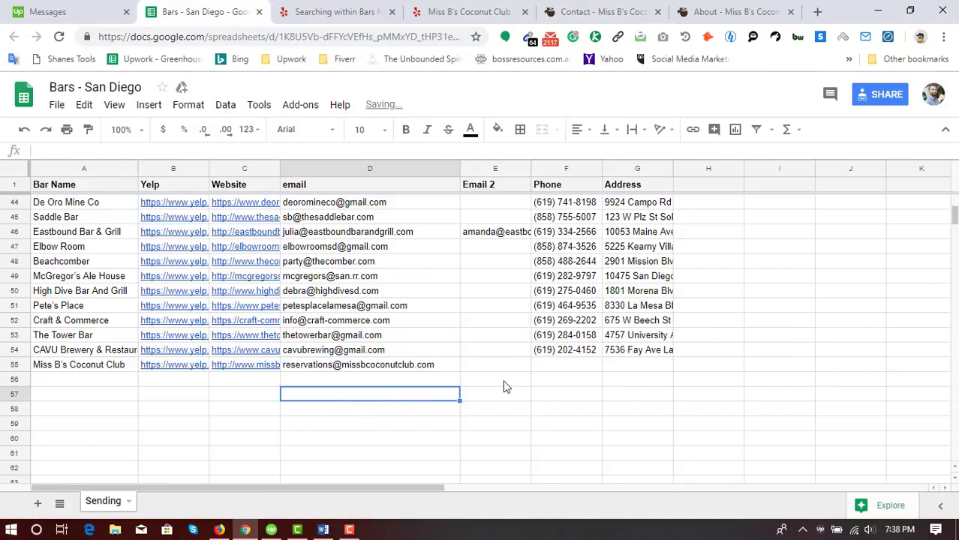
click(546, 369)
- Look over the club's Contact and About pages, then return to the Bars - San Diego sheet
click(601, 11)
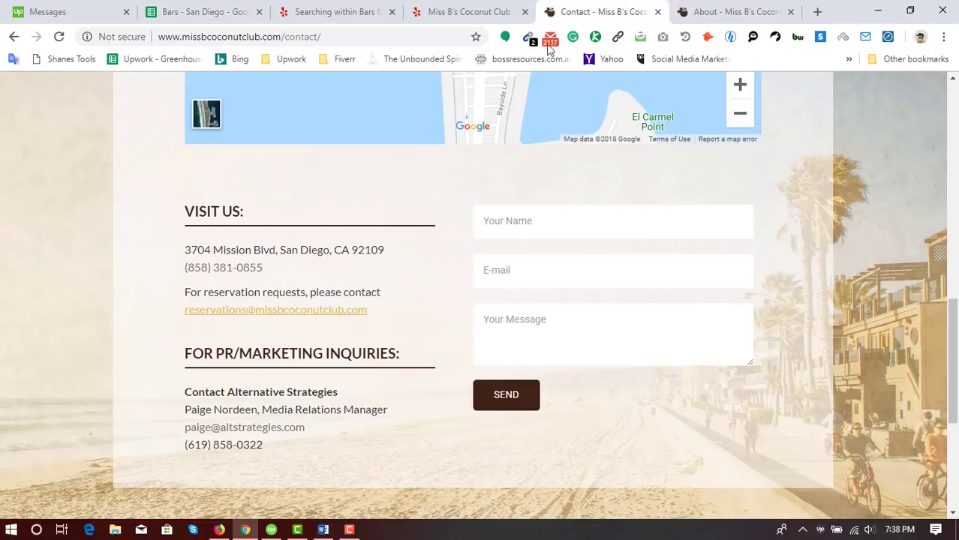
scroll(266, 373, down, 3)
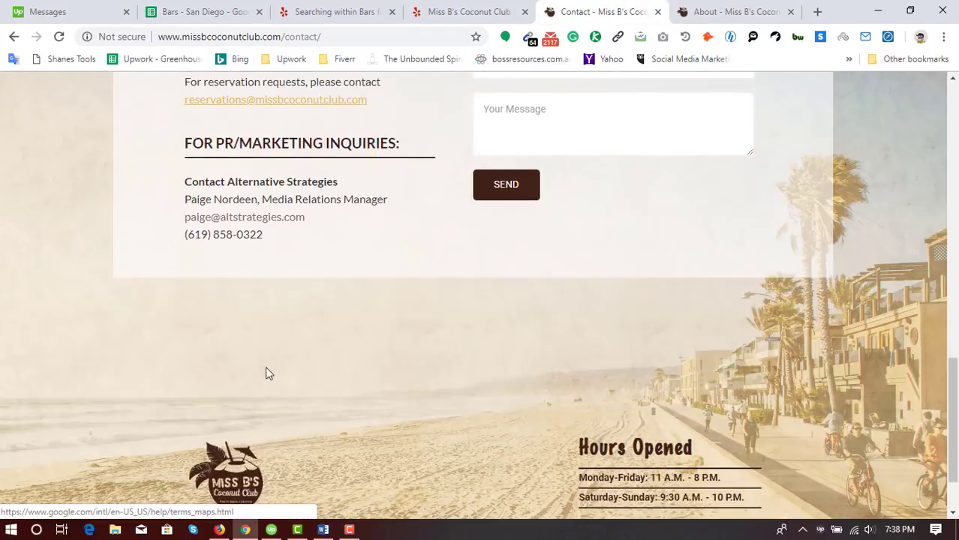
scroll(225, 406, up, 3)
click(732, 11)
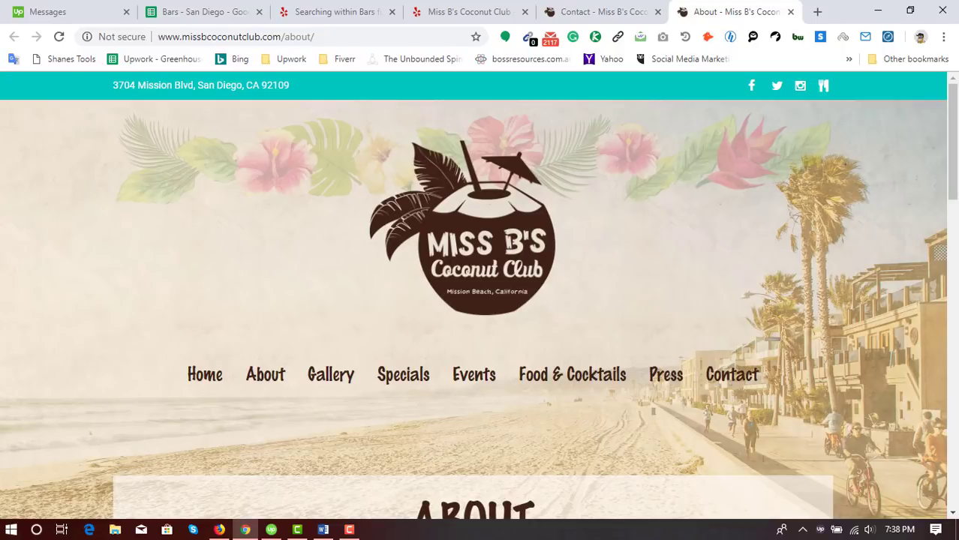
scroll(226, 313, down, 4)
click(645, 11)
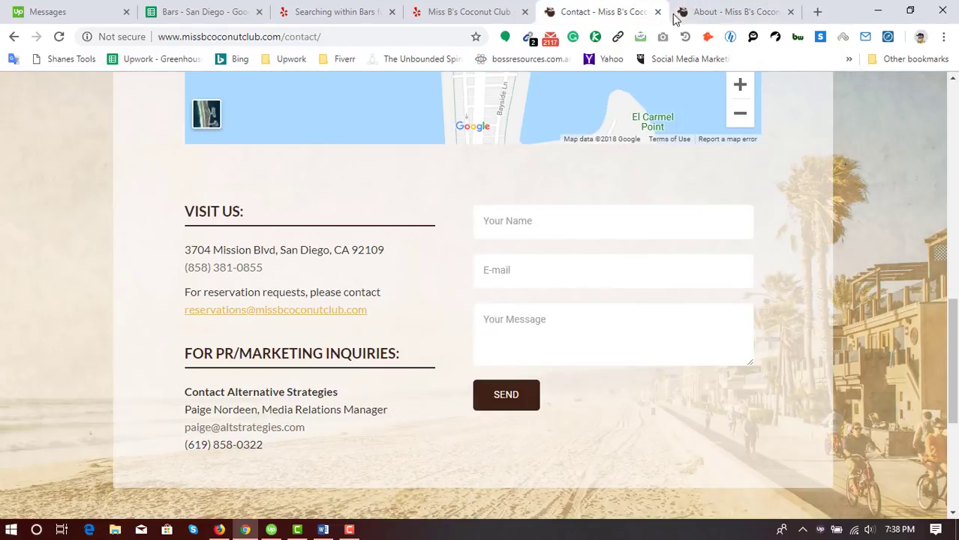
click(191, 13)
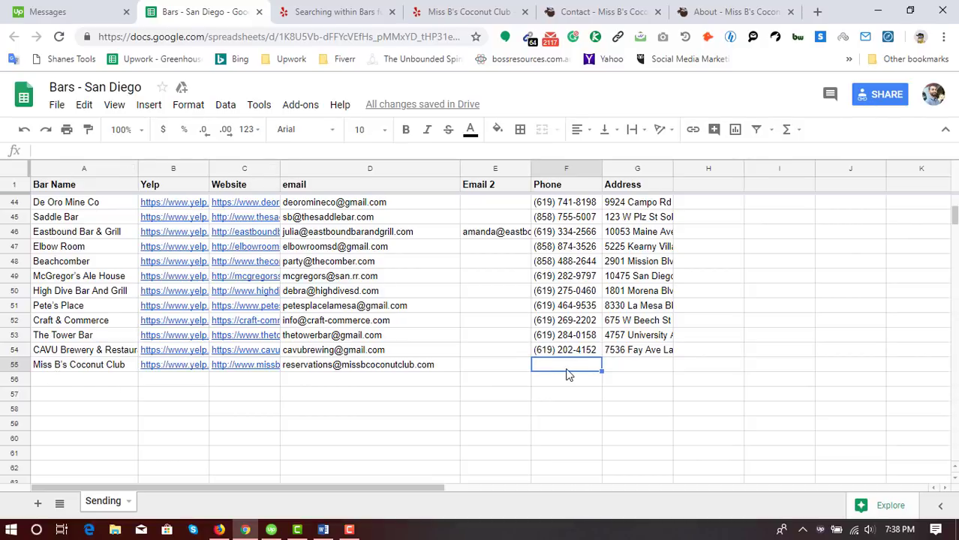
click(628, 368)
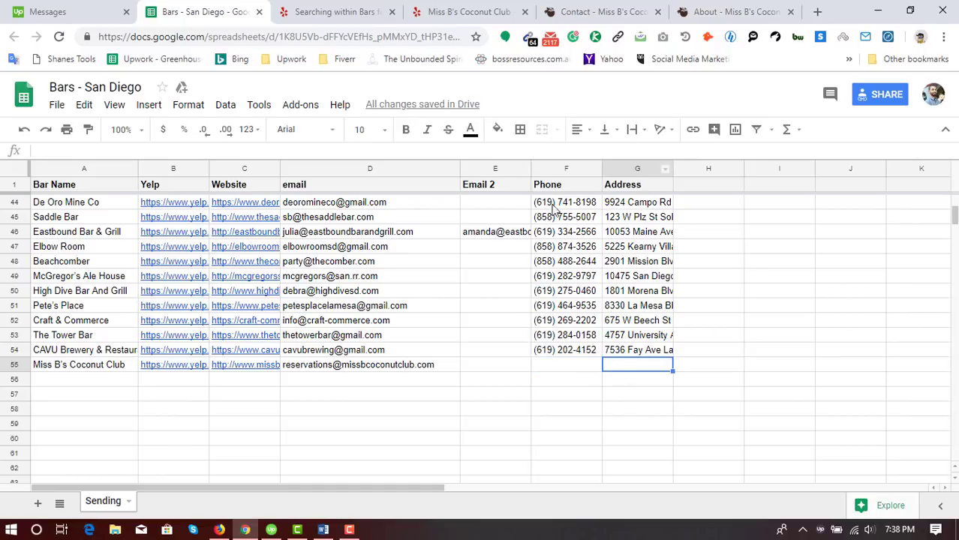
click(463, 11)
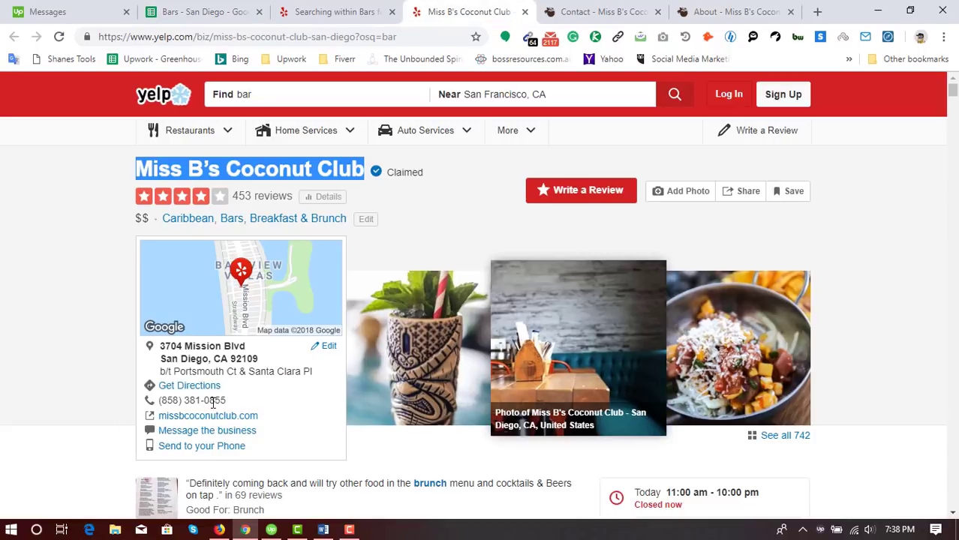
drag(226, 401, 159, 401)
right_click(161, 401)
click(189, 408)
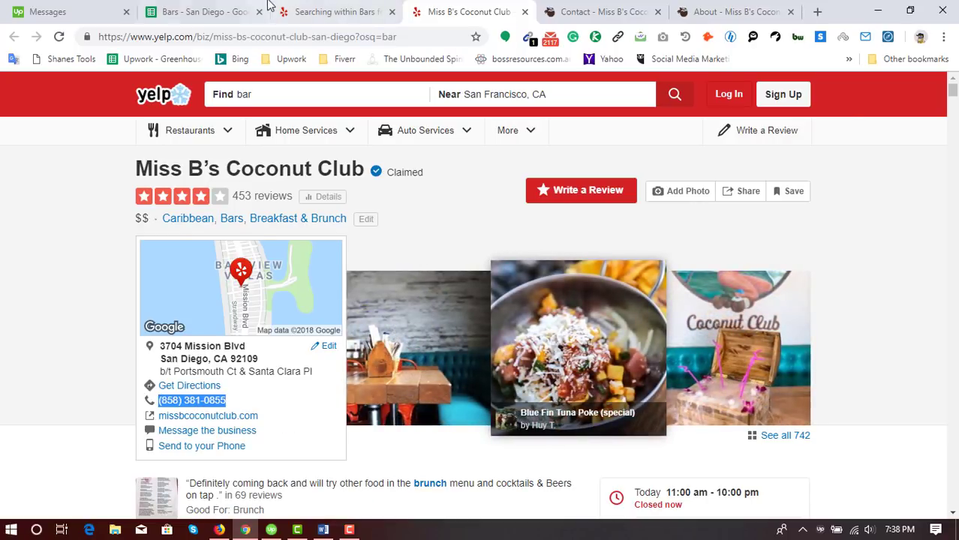
click(255, 9)
click(553, 367)
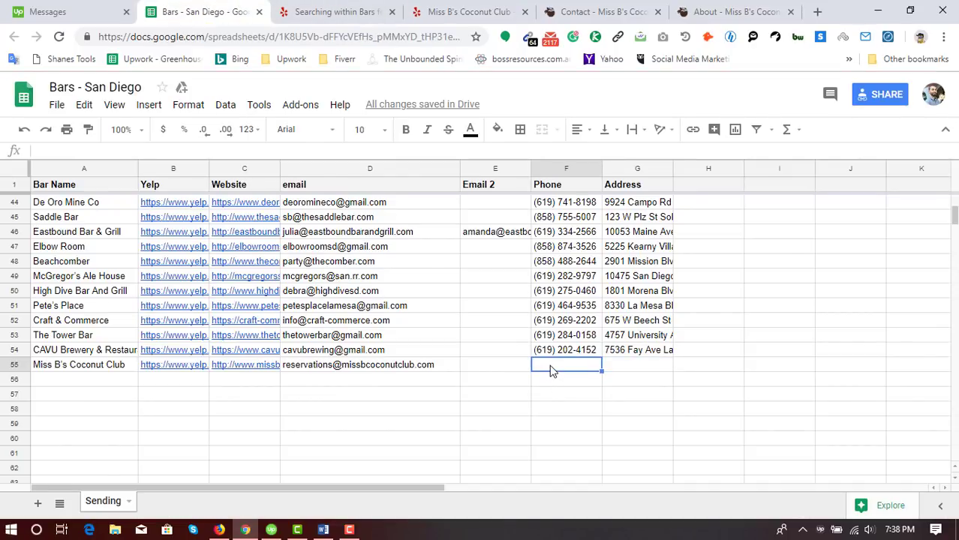
right_click(553, 367)
click(577, 225)
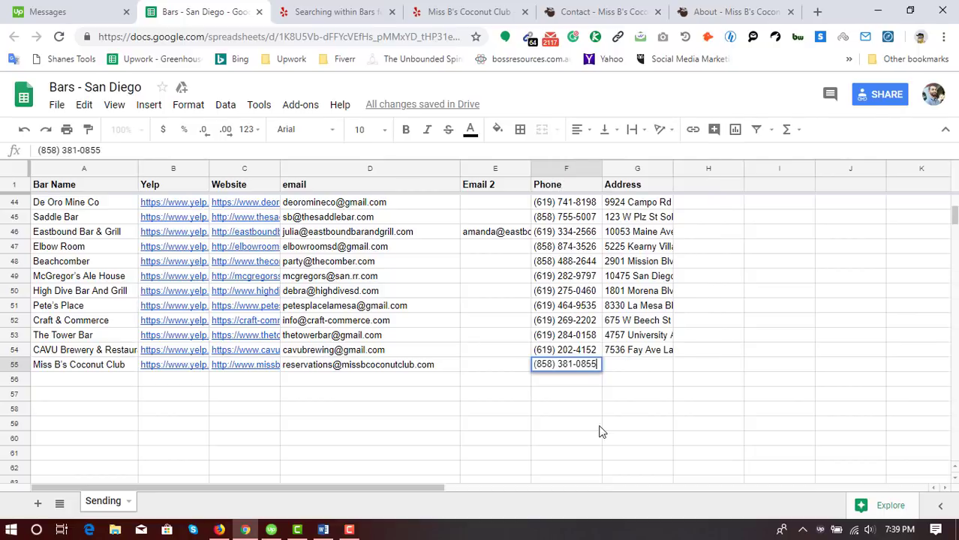
click(599, 425)
- Copy the club's street address from Yelp into cell G55
click(636, 366)
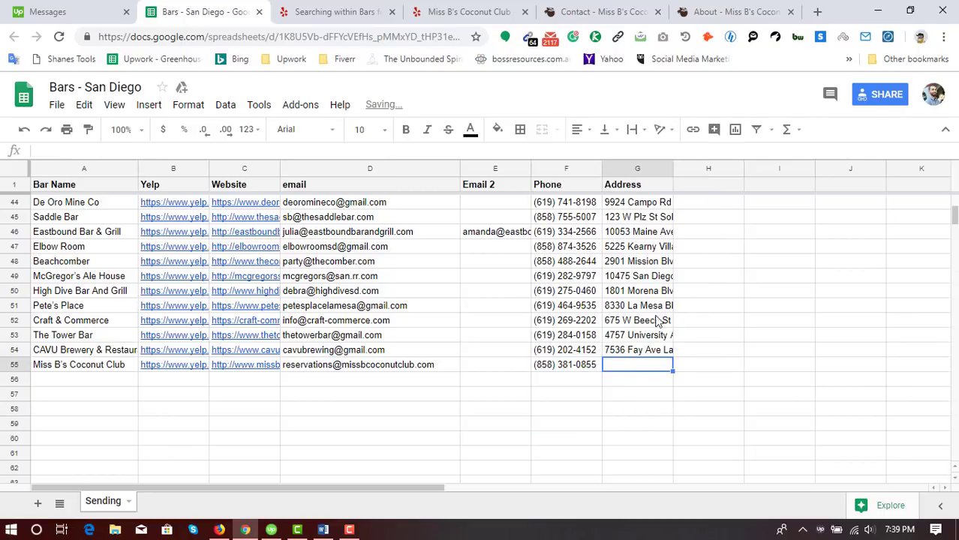
click(469, 11)
drag(160, 346, 258, 359)
right_click(255, 361)
click(279, 369)
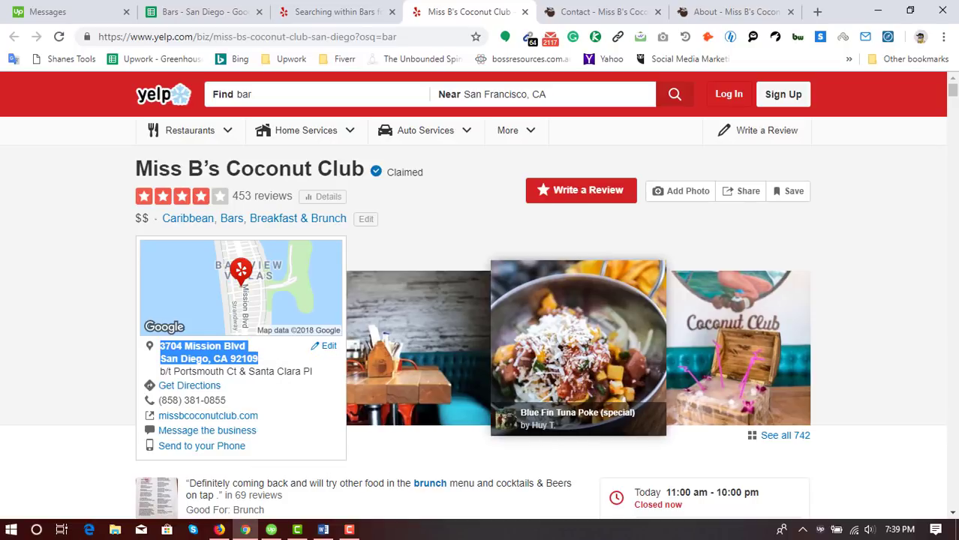
key(ctrl+2)
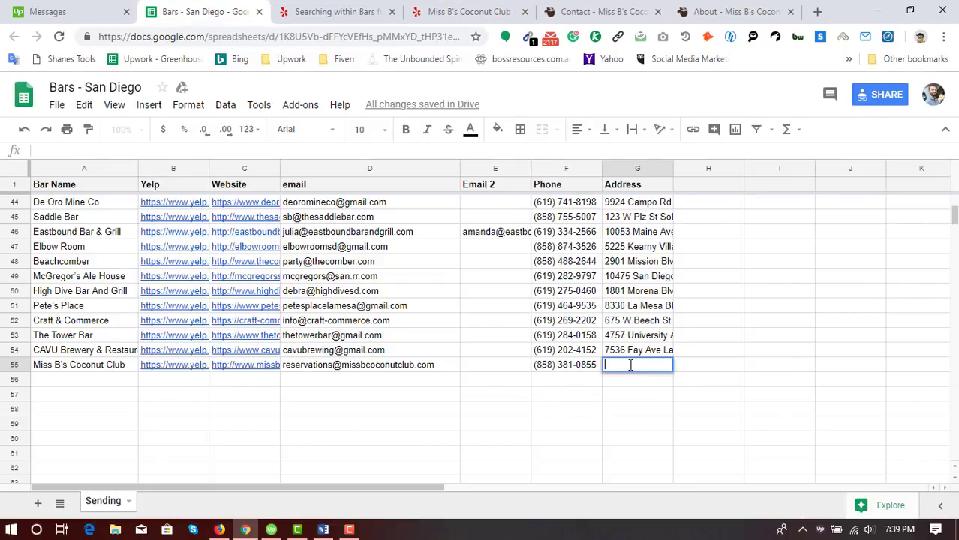
right_click(630, 366)
click(672, 220)
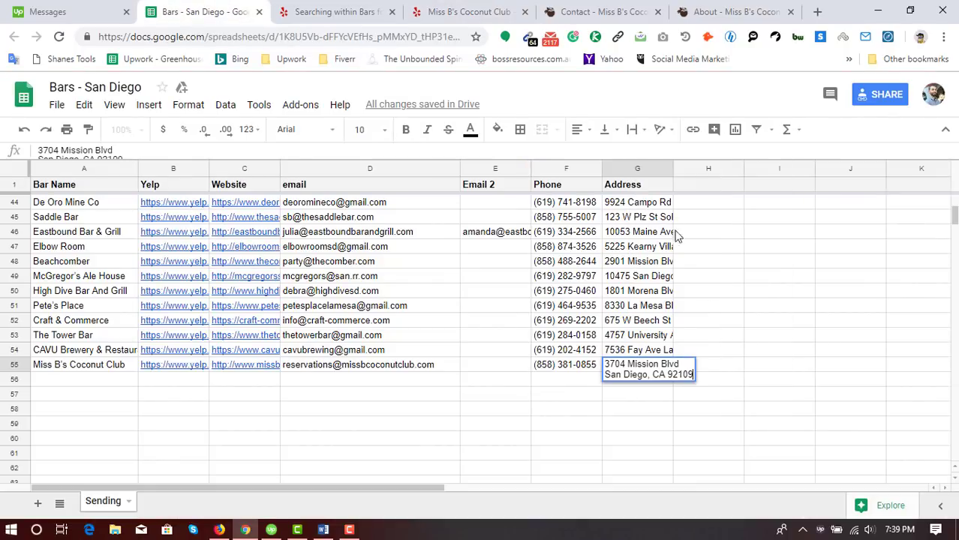
- Join the two-line address in G55 onto one line, separated by a comma
double_click(617, 379)
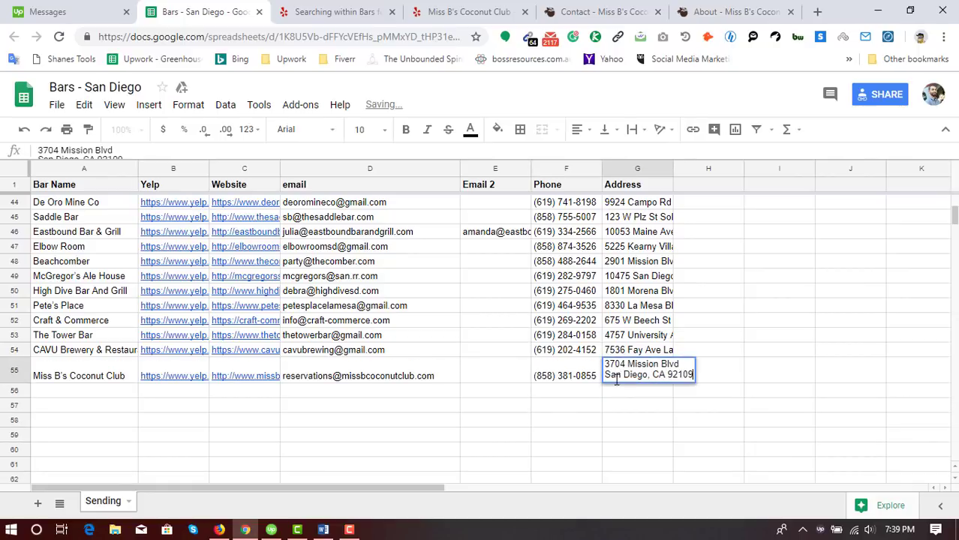
click(607, 374)
key(BackSpace)
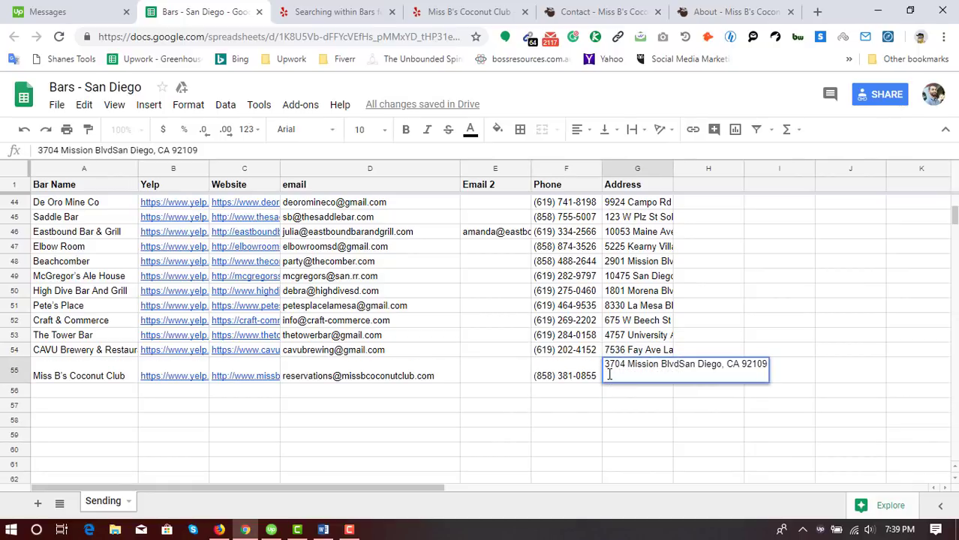
text(,)
click(608, 407)
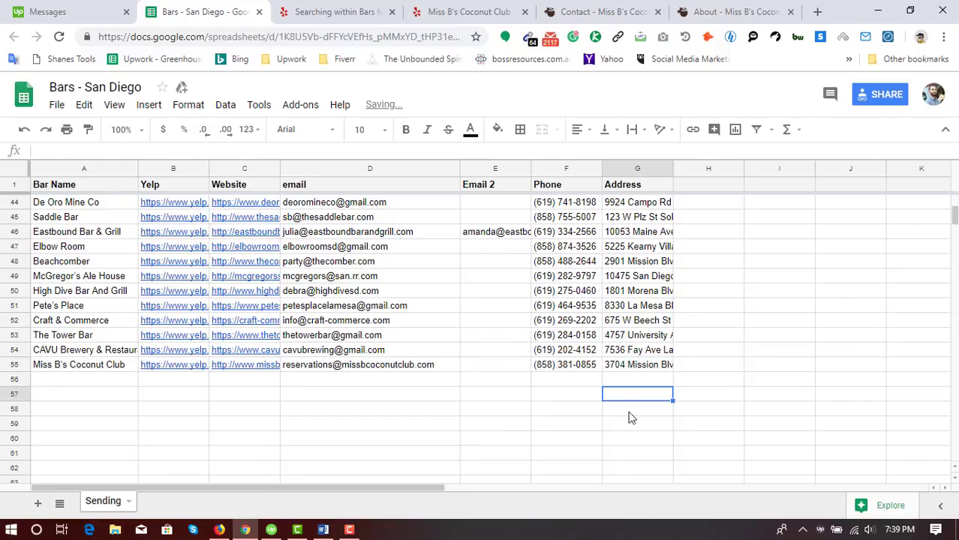
- Check row 55's phone and email, then select the empty Email 2 cell E55
scroll(492, 423, down, 1)
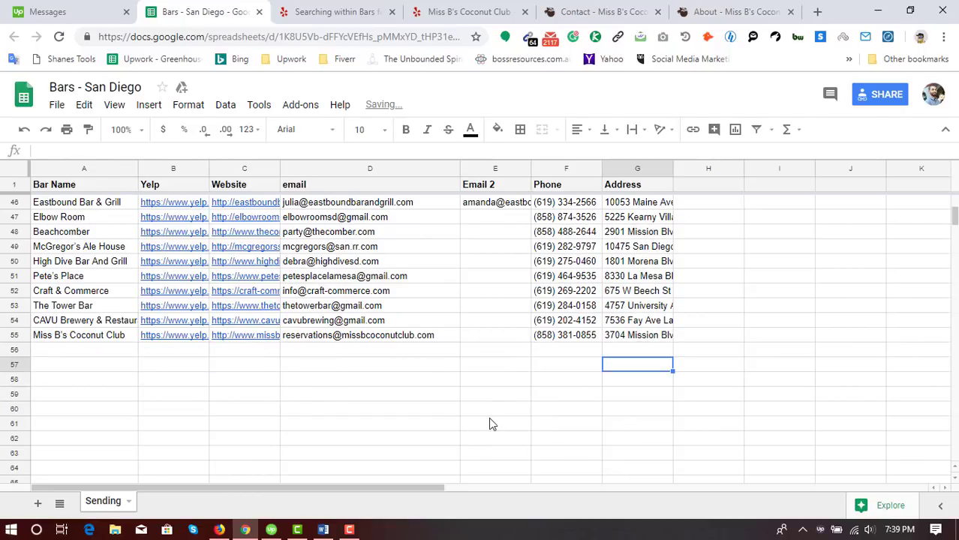
click(592, 337)
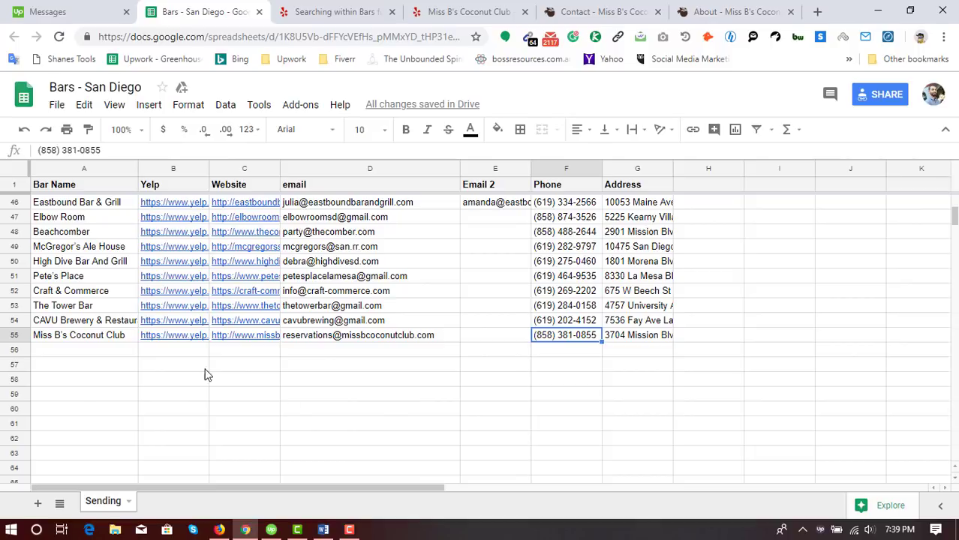
click(380, 339)
click(509, 339)
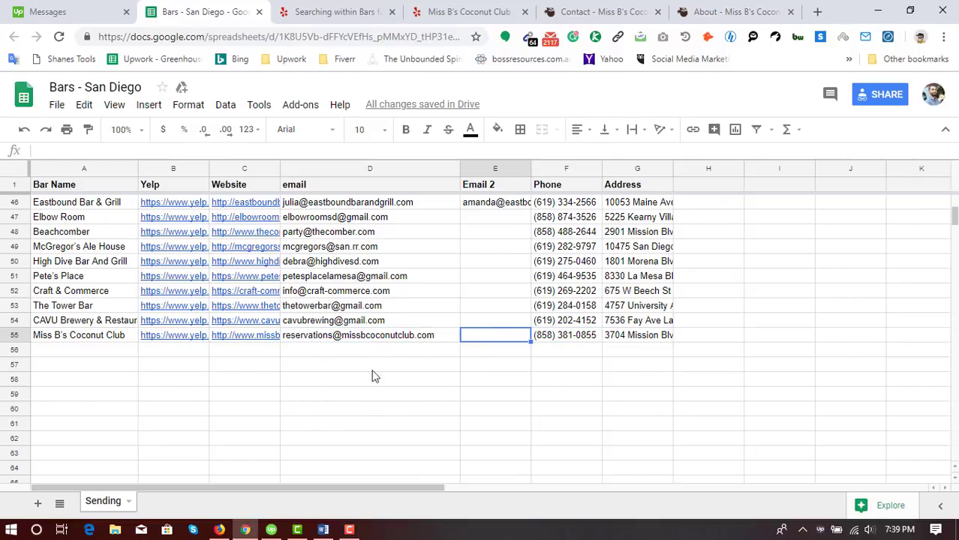
click(686, 11)
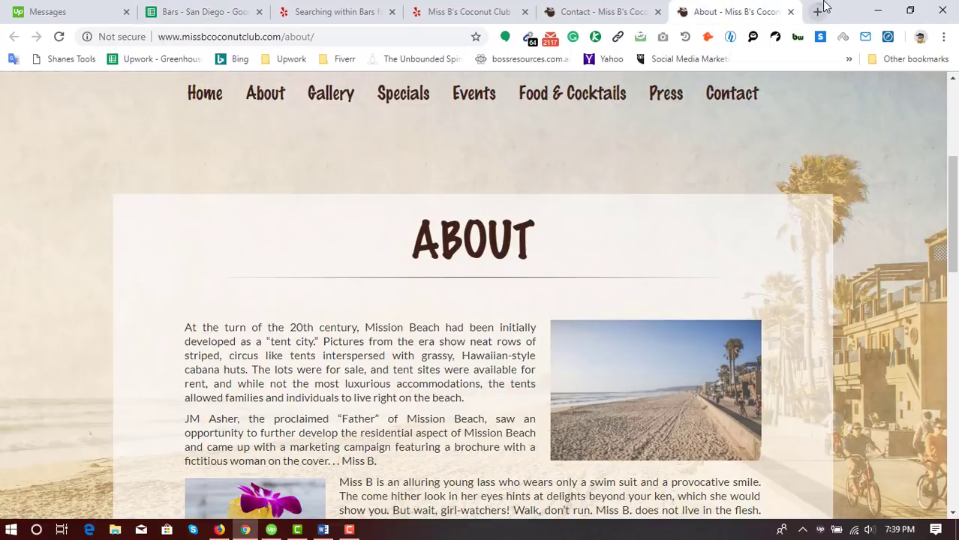
- Load hunter.io in a new browser tab
click(816, 11)
text(hunt)
key(BackSpace)
text(n)
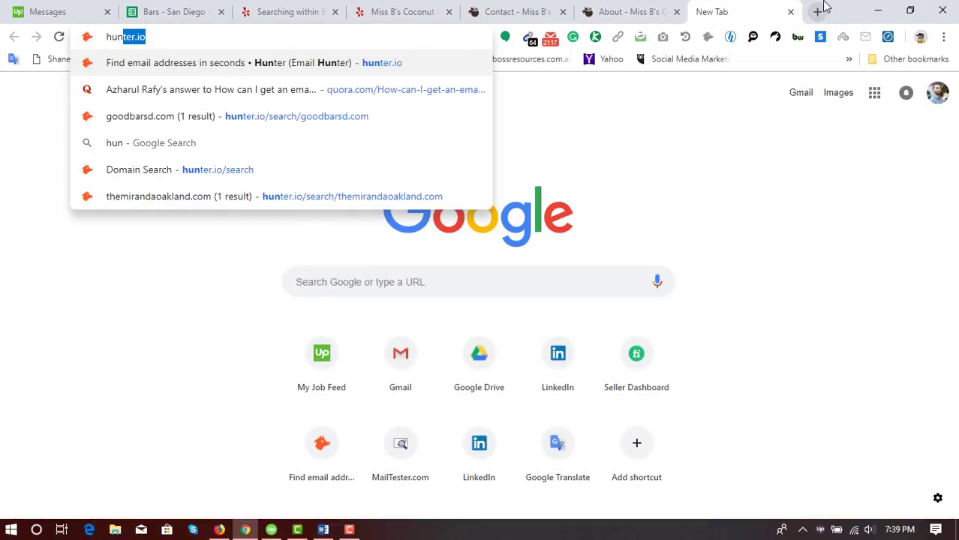
key(Return)
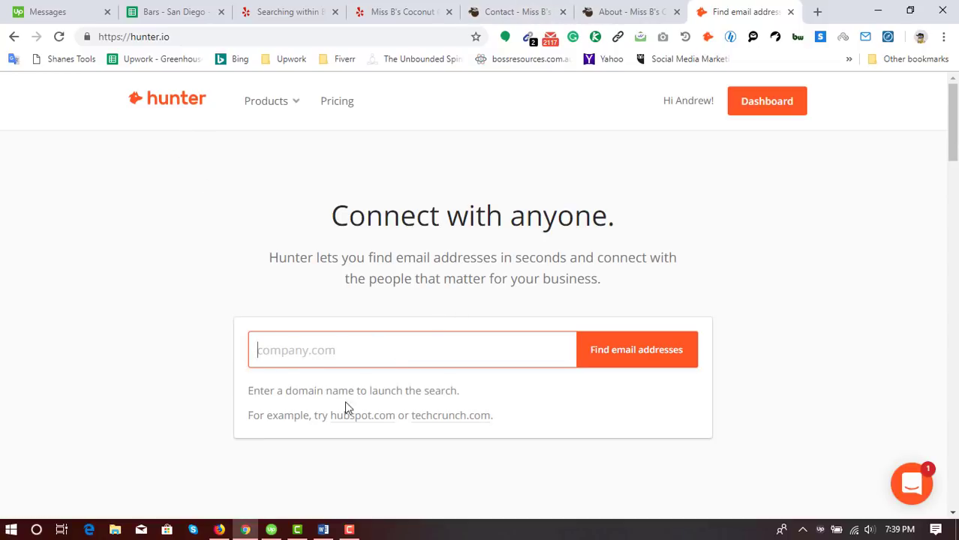
- Run a Hunter.io domain search for the club's website, missbcoconutclub.com
click(630, 11)
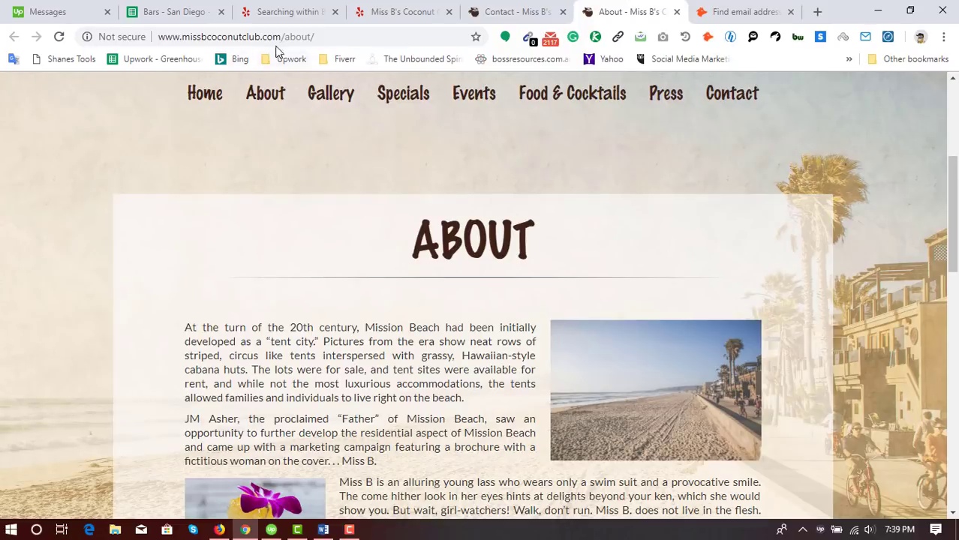
drag(285, 37, 112, 90)
key(ctrl+x)
click(720, 11)
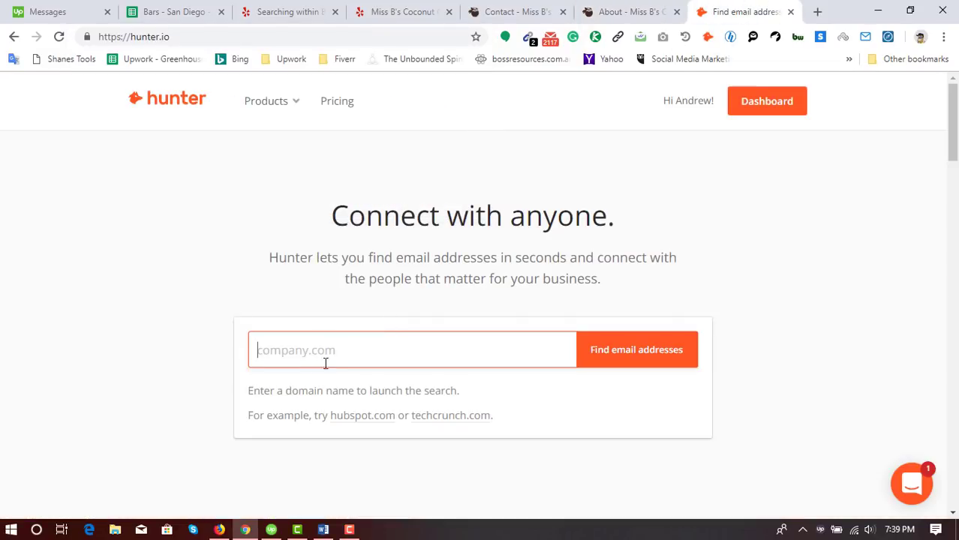
key(ctrl+v)
click(634, 362)
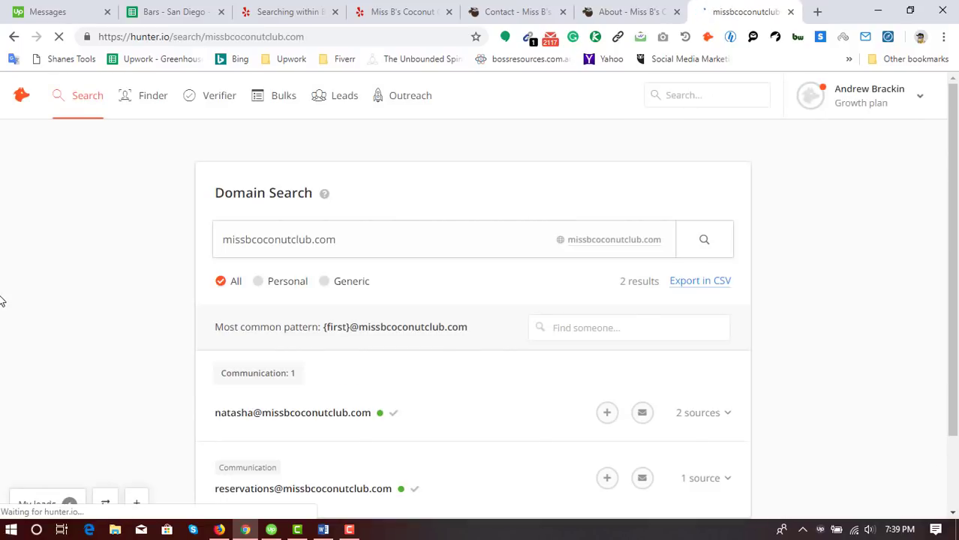
scroll(2, 300, down, 2)
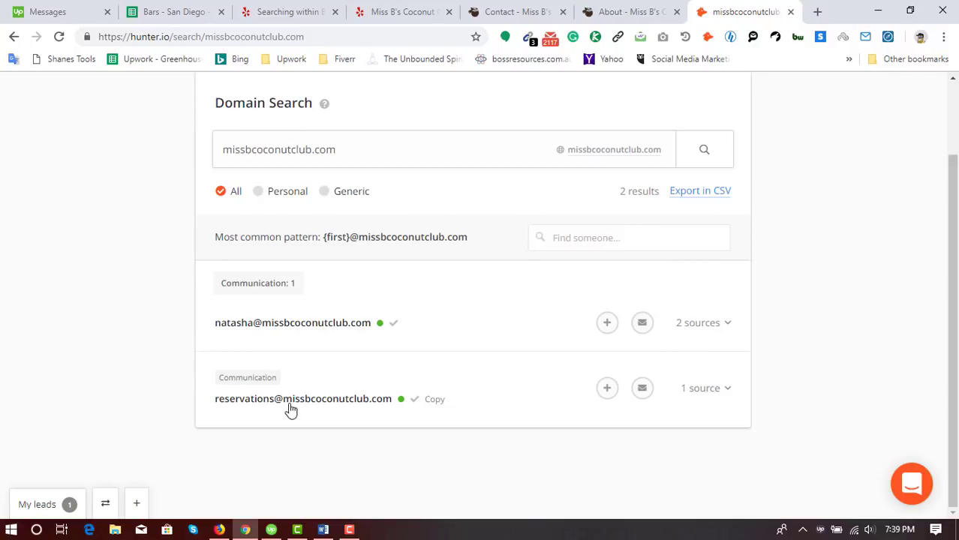
- Copy the staff email found by Hunter into Email 2 cell E55
click(182, 9)
key(Left)
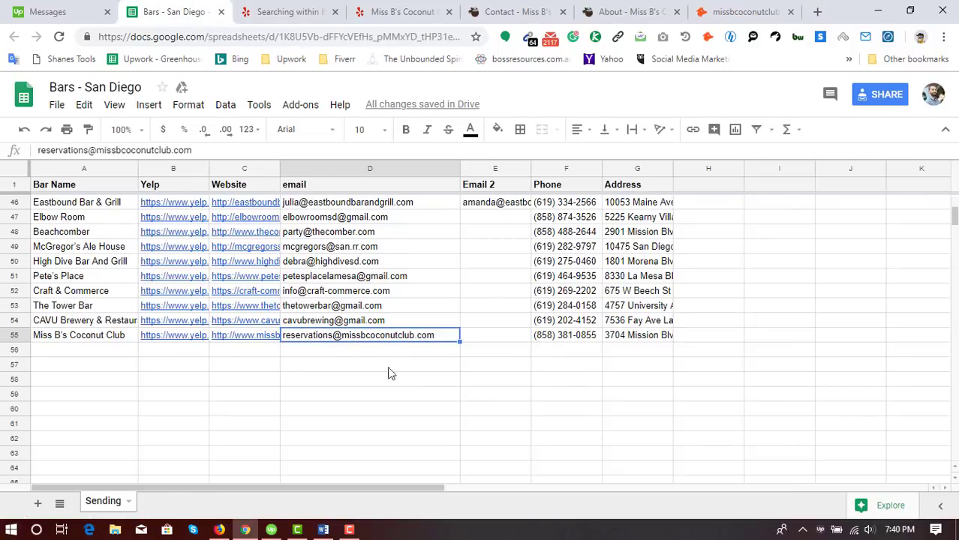
click(738, 9)
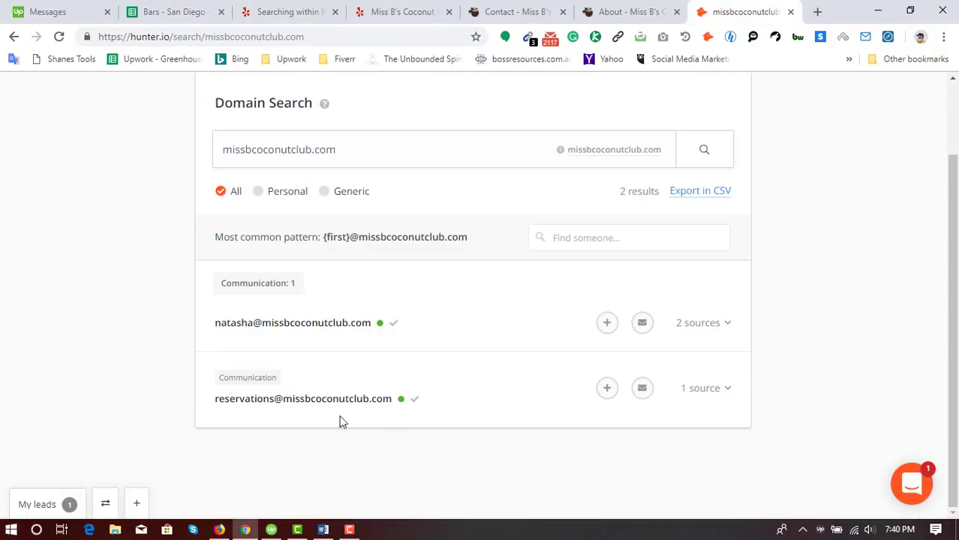
click(309, 330)
click(180, 11)
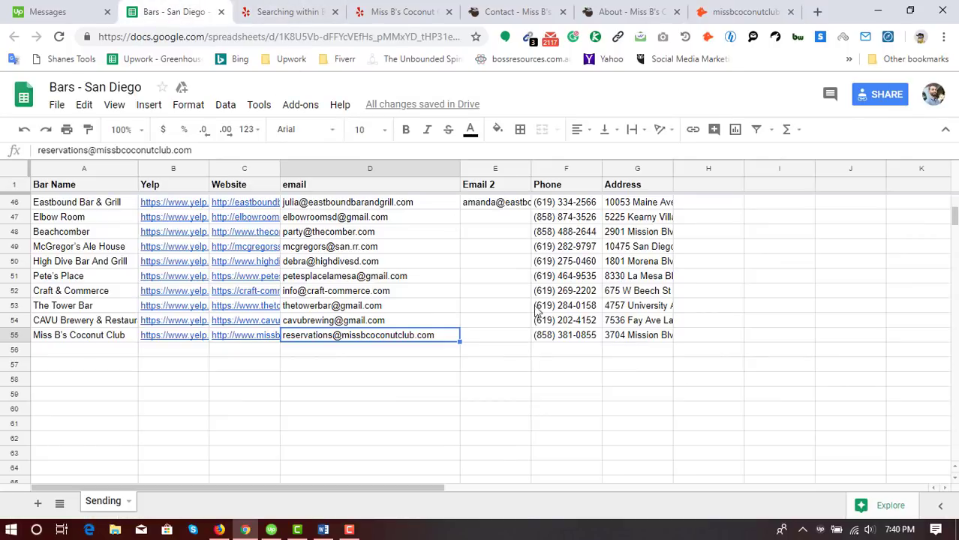
click(509, 335)
key(ctrl+v)
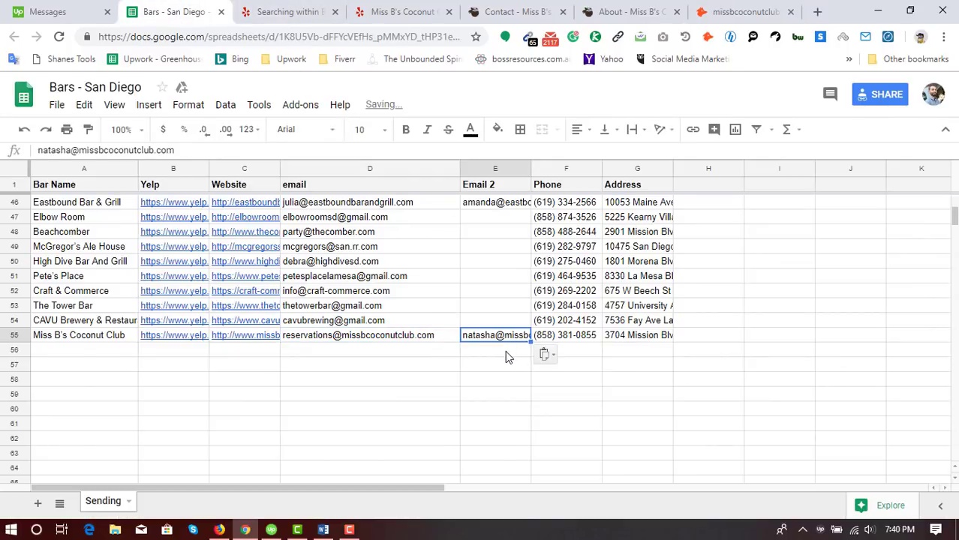
click(505, 351)
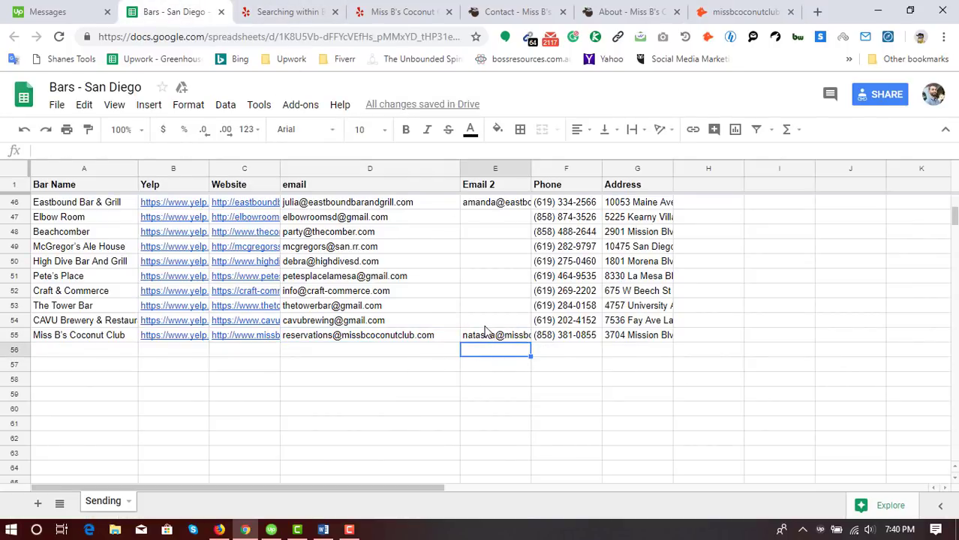
scroll(362, 301, down, 2)
drag(360, 261, 563, 262)
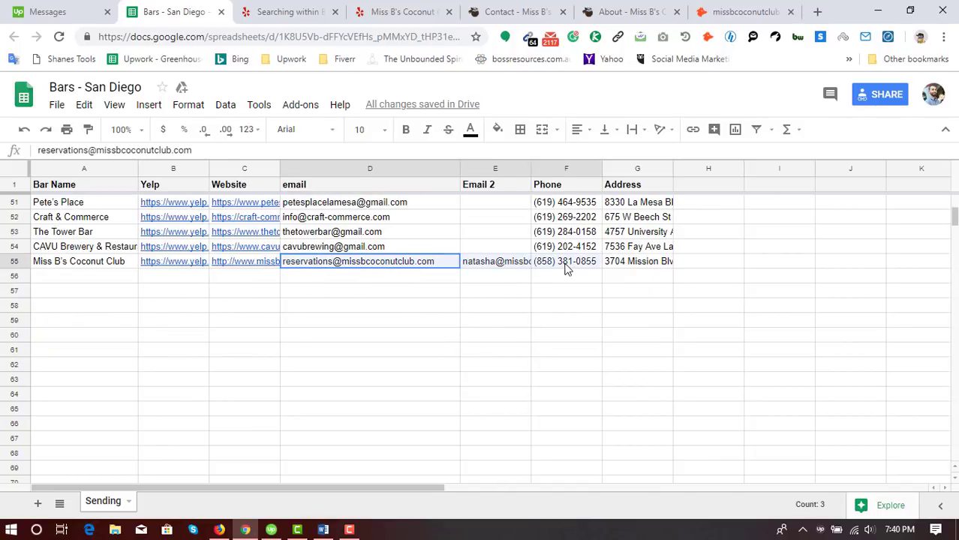
click(630, 11)
- Close the Miss B's tabs and move hunter.io to the second tab position
click(676, 11)
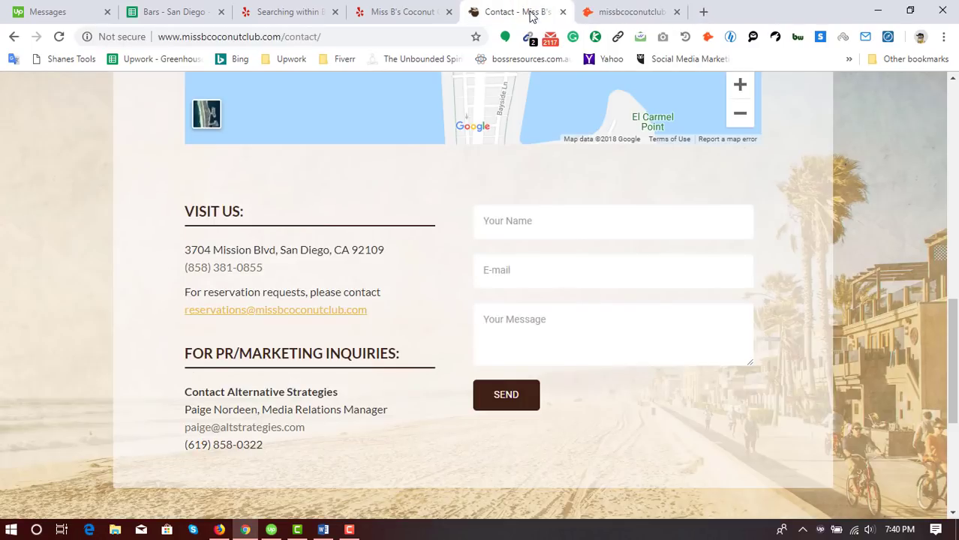
click(562, 11)
click(413, 11)
click(449, 11)
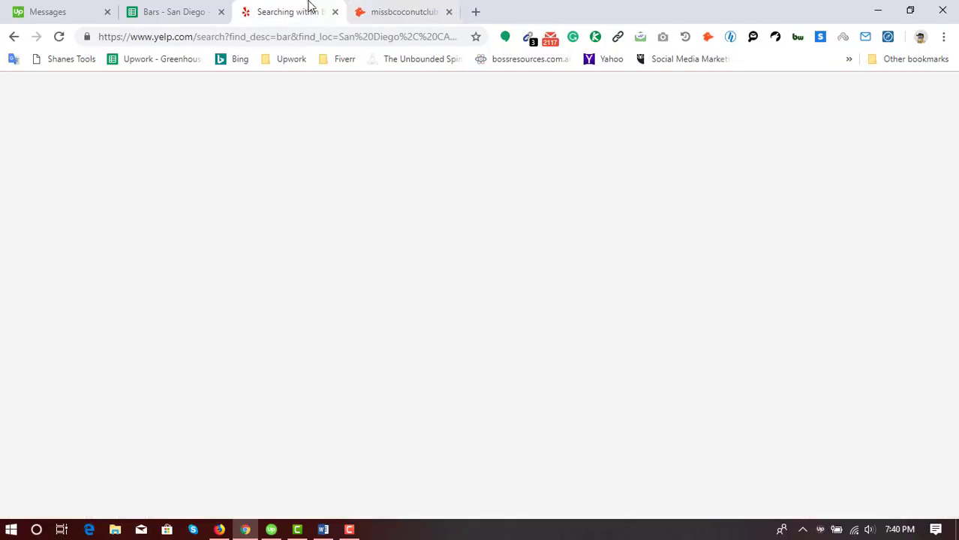
click(422, 9)
drag(422, 9, 214, 6)
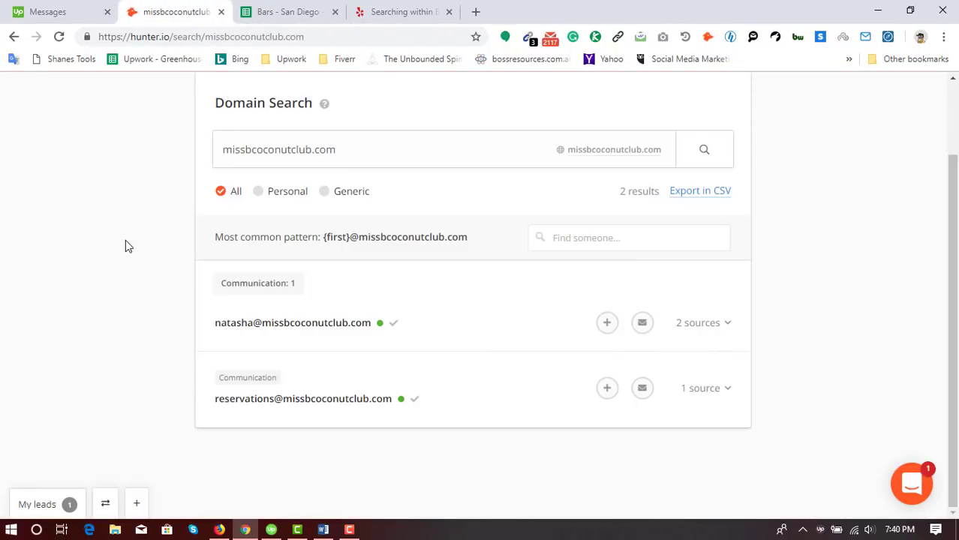
- Open Waterbar's listing from the Yelp results in a new tab
key(ctrl+4)
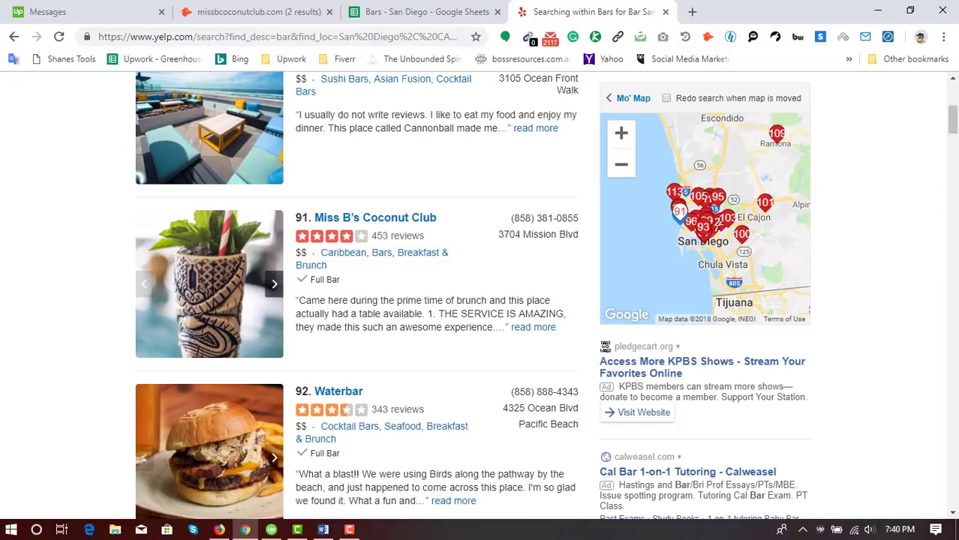
scroll(369, 240, down, 2)
right_click(354, 255)
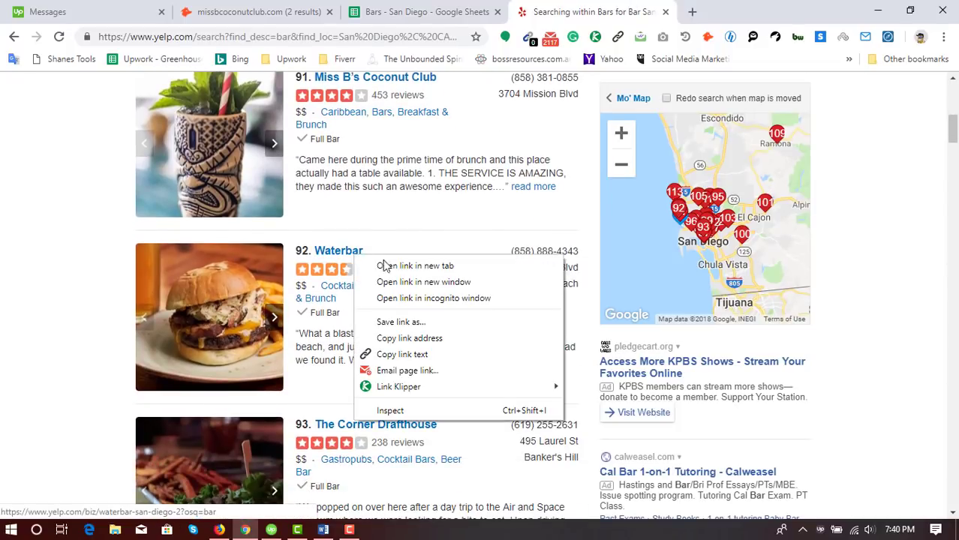
click(432, 267)
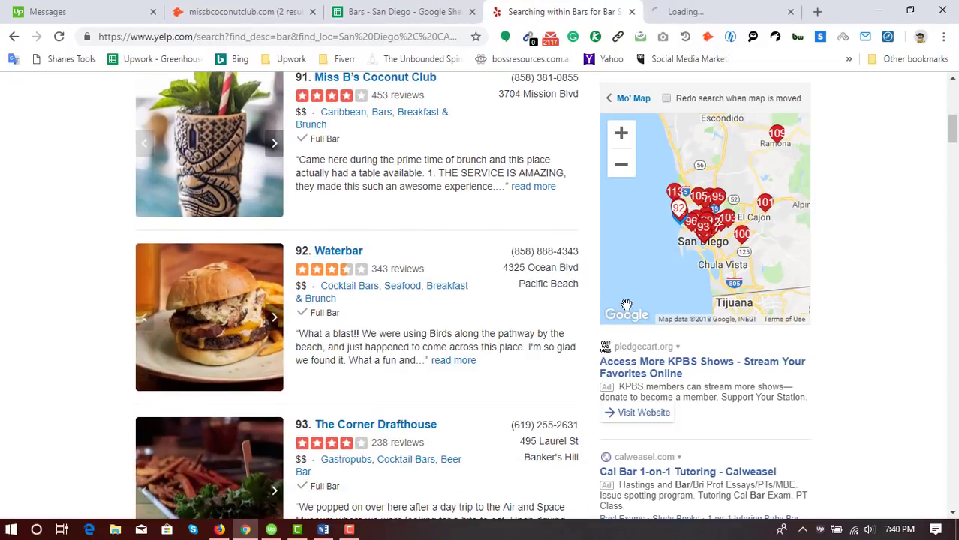
- Enter Waterbar as the bar name in cell A56
click(677, 7)
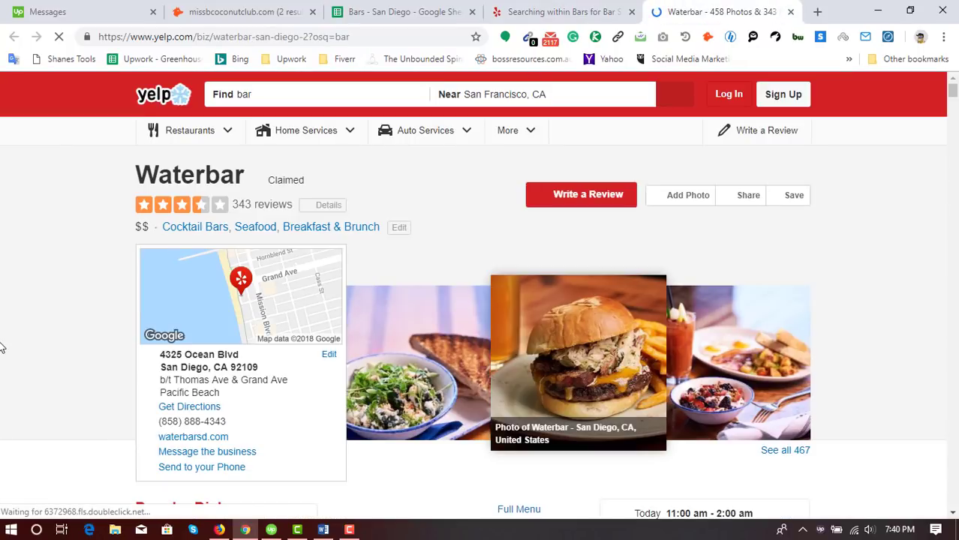
double_click(179, 178)
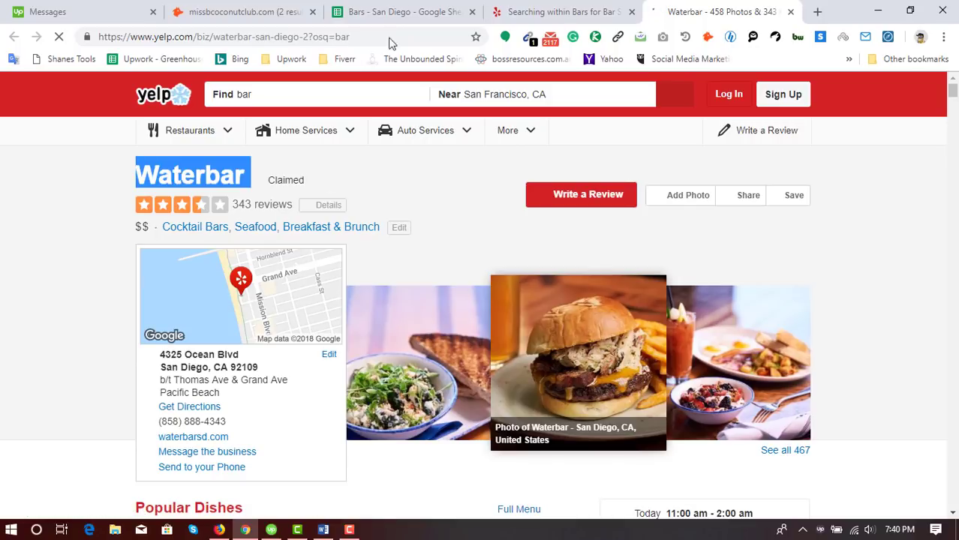
click(417, 9)
click(101, 279)
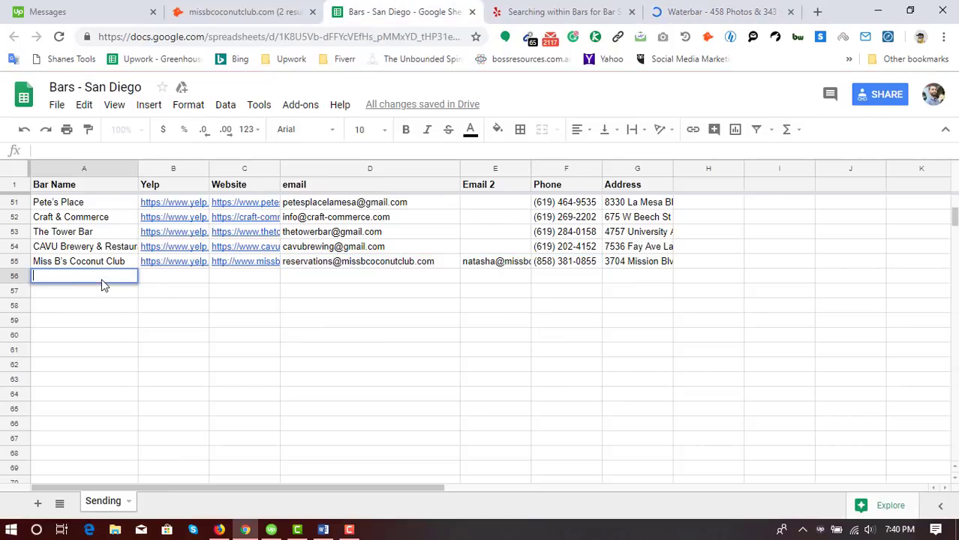
text(Waterbar)
key(Tab)
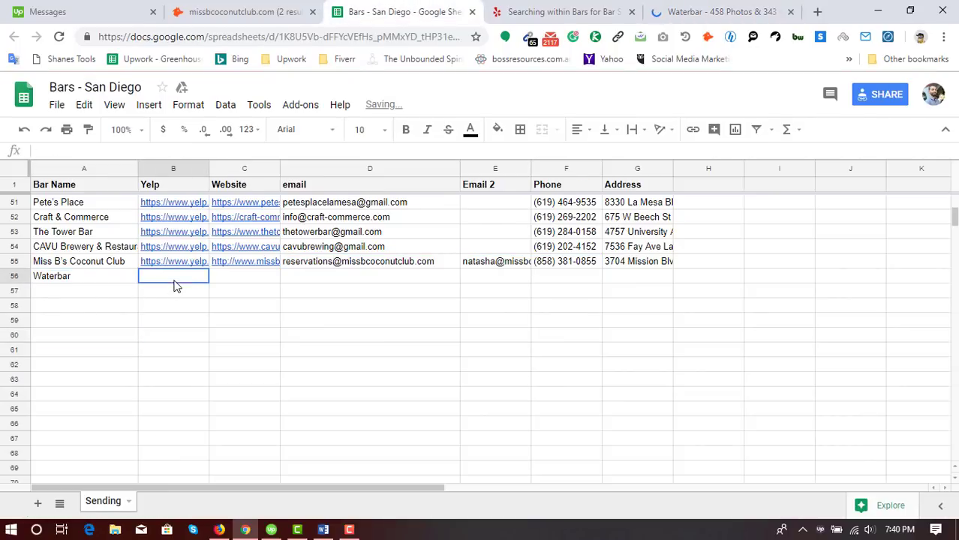
- Paste Waterbar's Yelp page link into B56 and open the bar's official website
click(610, 9)
click(717, 11)
click(244, 37)
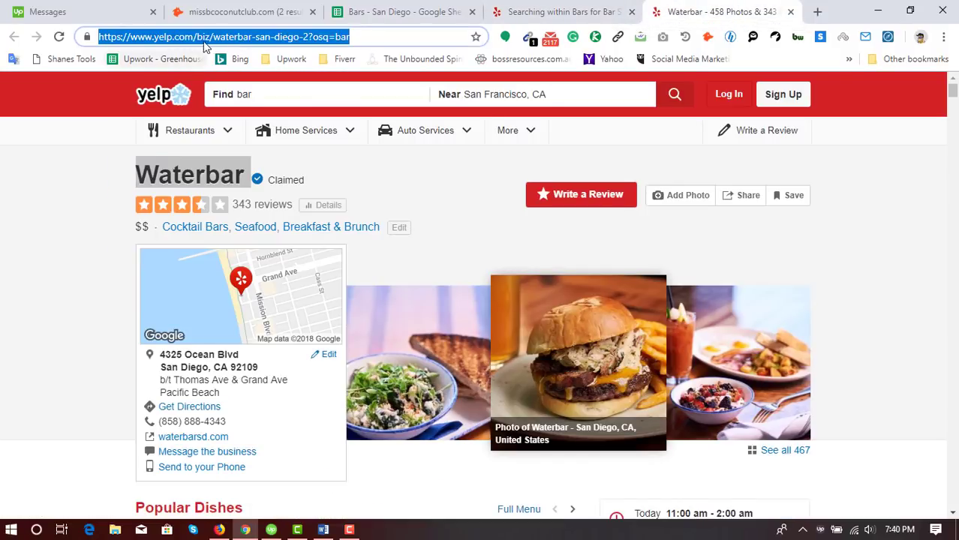
key(ctrl+x)
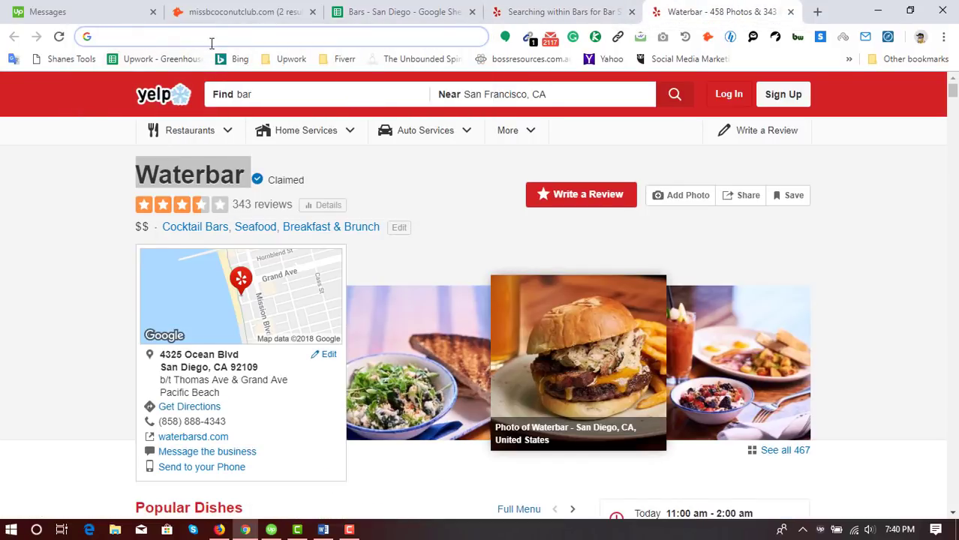
click(0, 291)
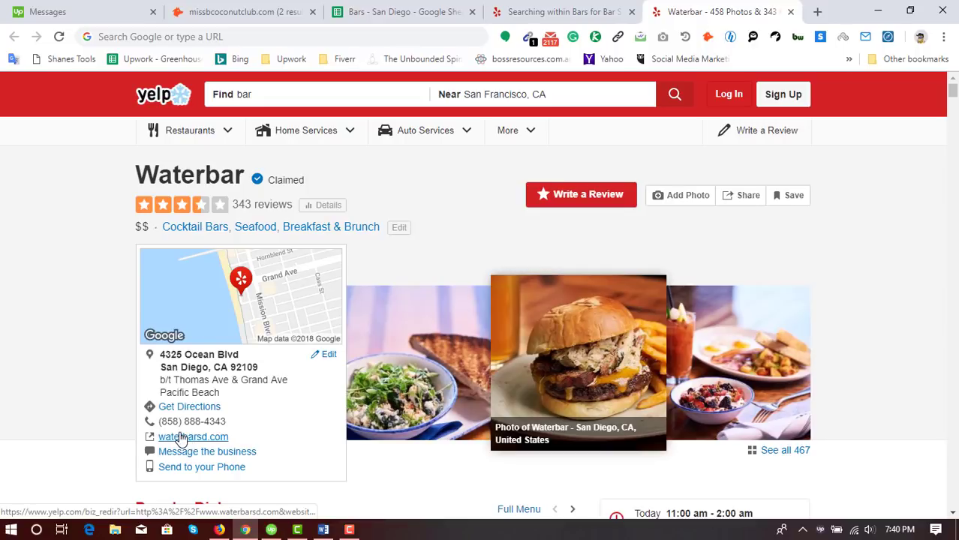
click(190, 438)
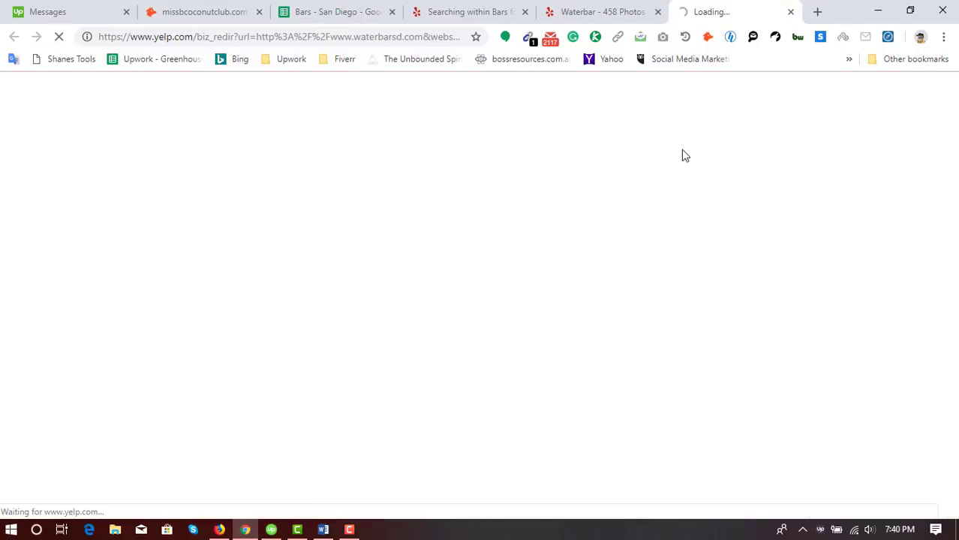
click(338, 11)
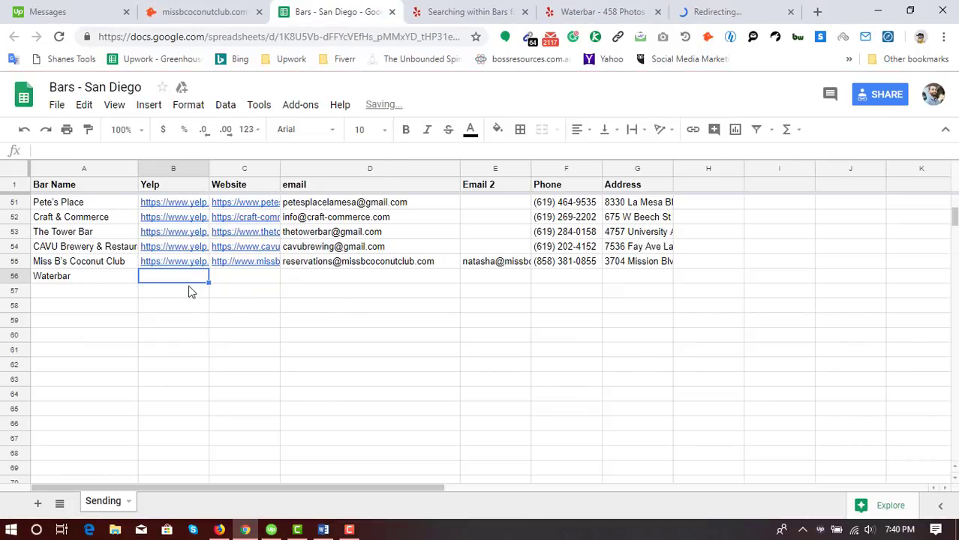
key(ctrl+v)
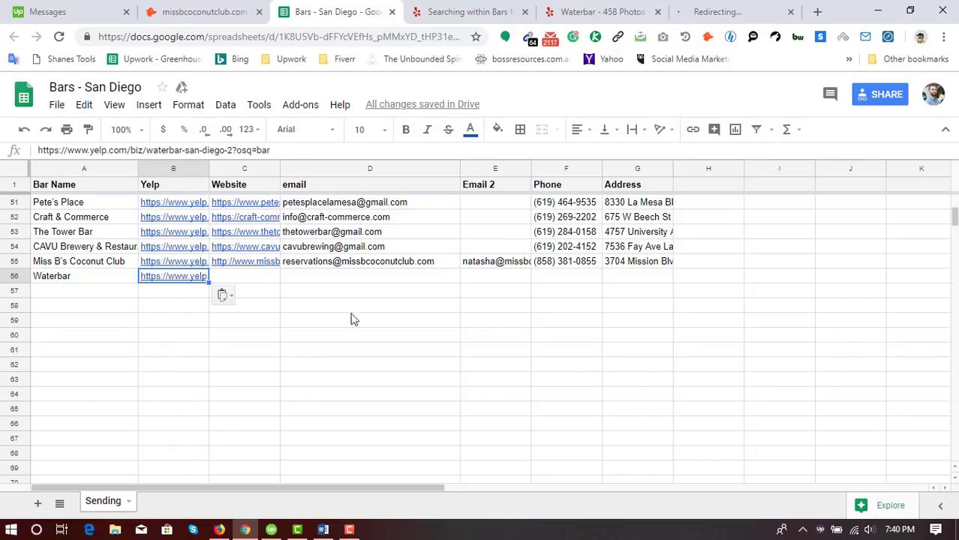
click(255, 280)
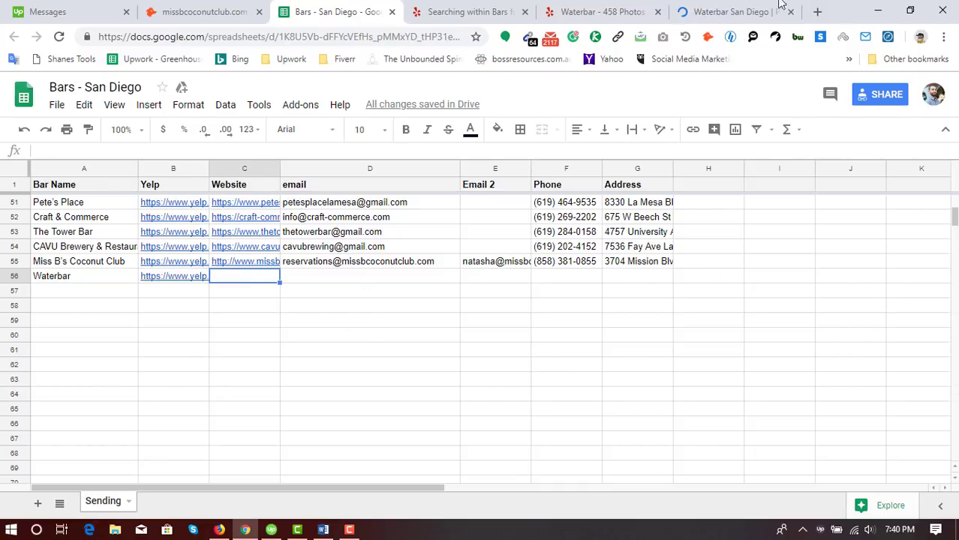
key(ctrl+9)
click(233, 36)
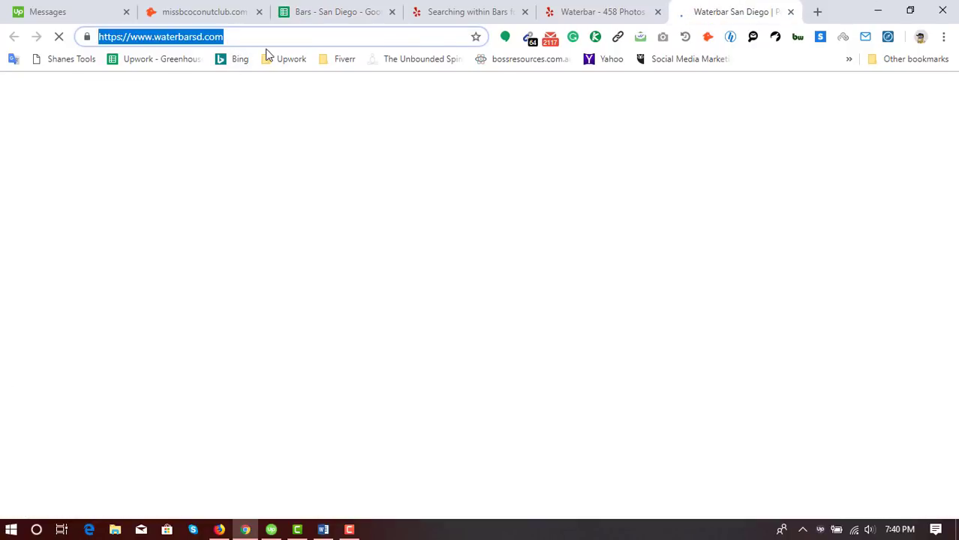
right_click(233, 39)
click(259, 115)
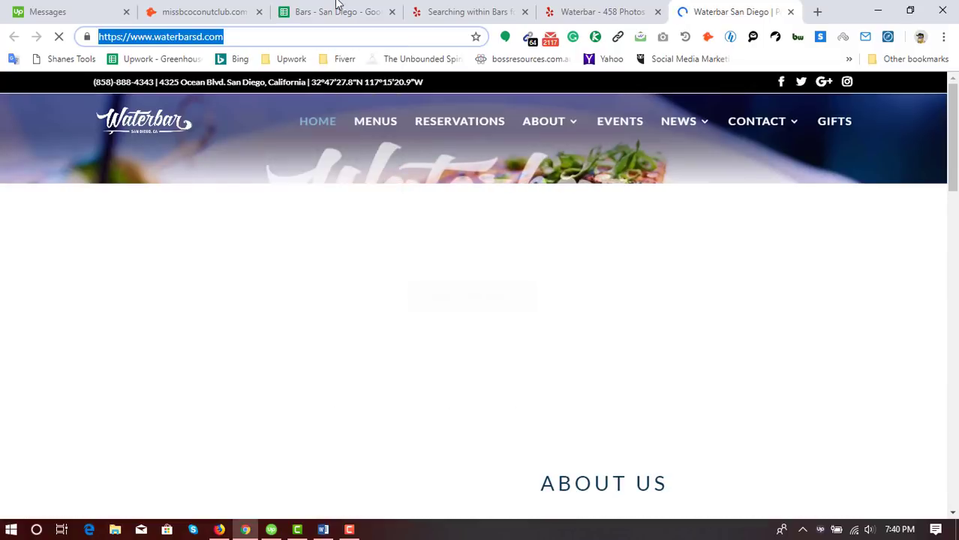
key(ctrl+3)
right_click(250, 275)
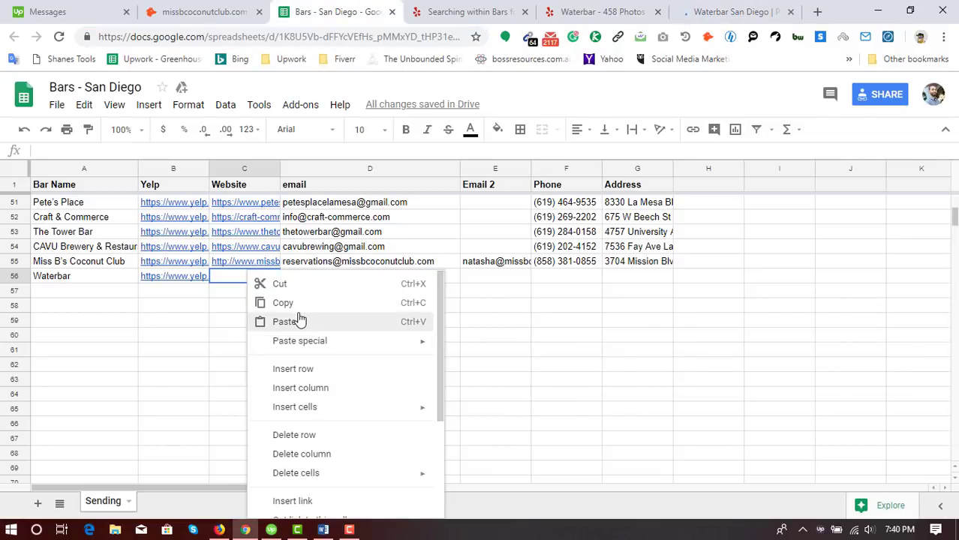
click(300, 320)
click(314, 279)
click(738, 11)
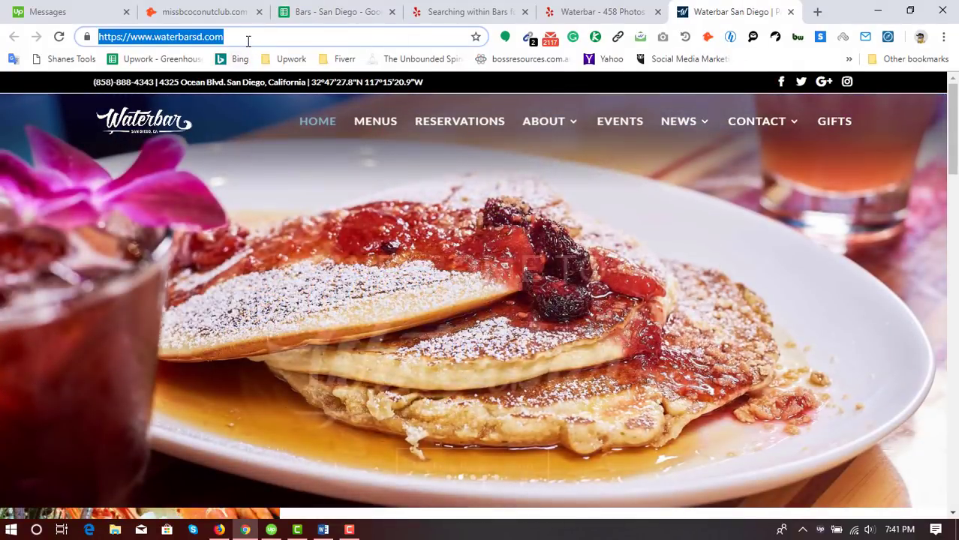
right_click(203, 44)
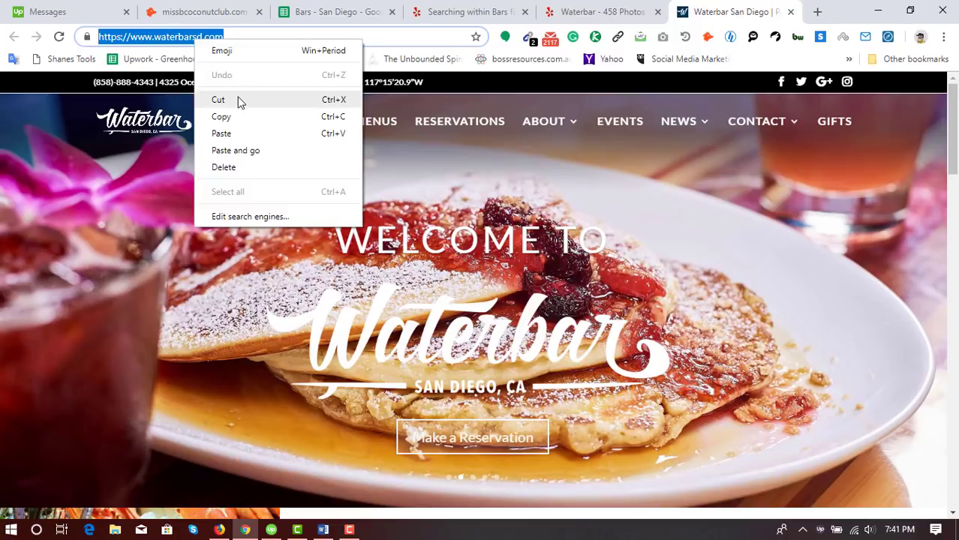
- Run a Hunter.io domain search for waterbarsd.com
click(238, 117)
click(218, 6)
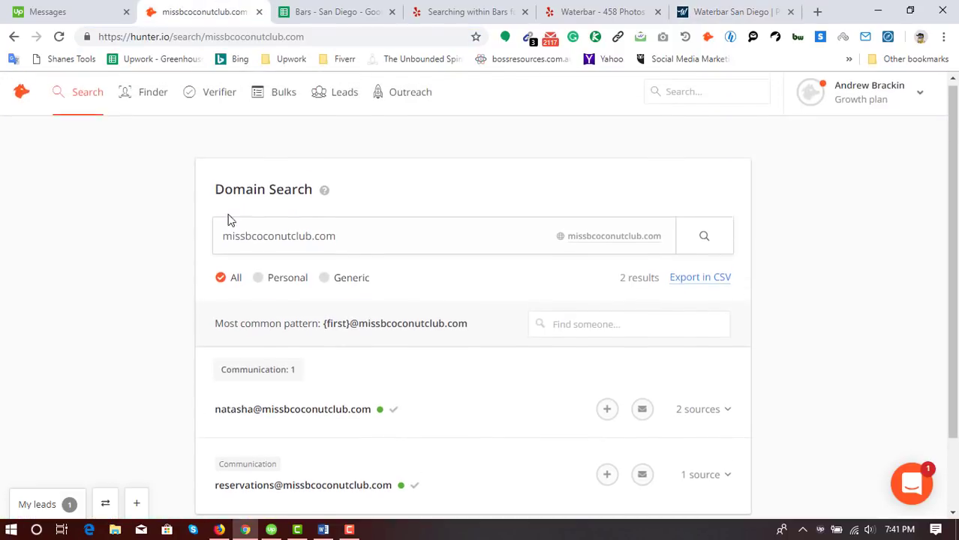
drag(397, 249, 157, 240)
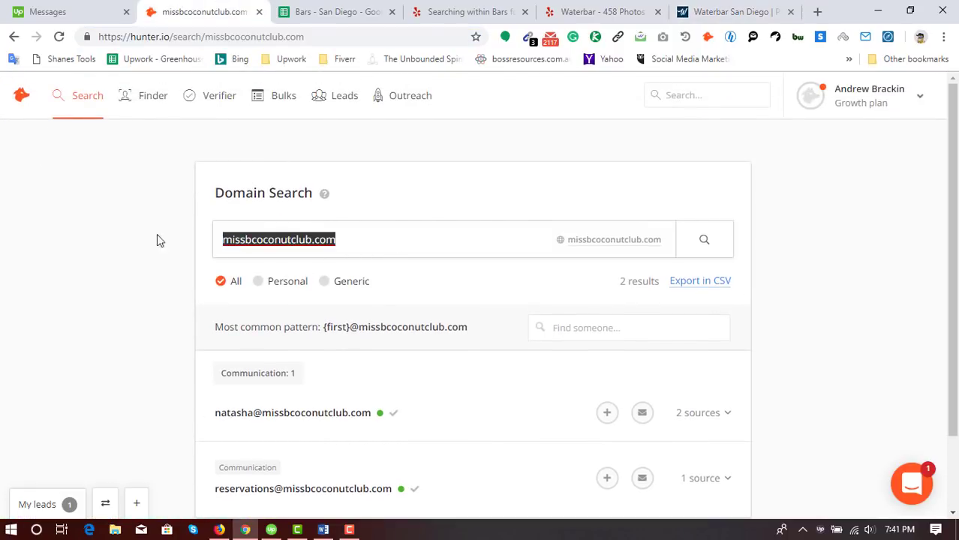
right_click(275, 253)
click(300, 334)
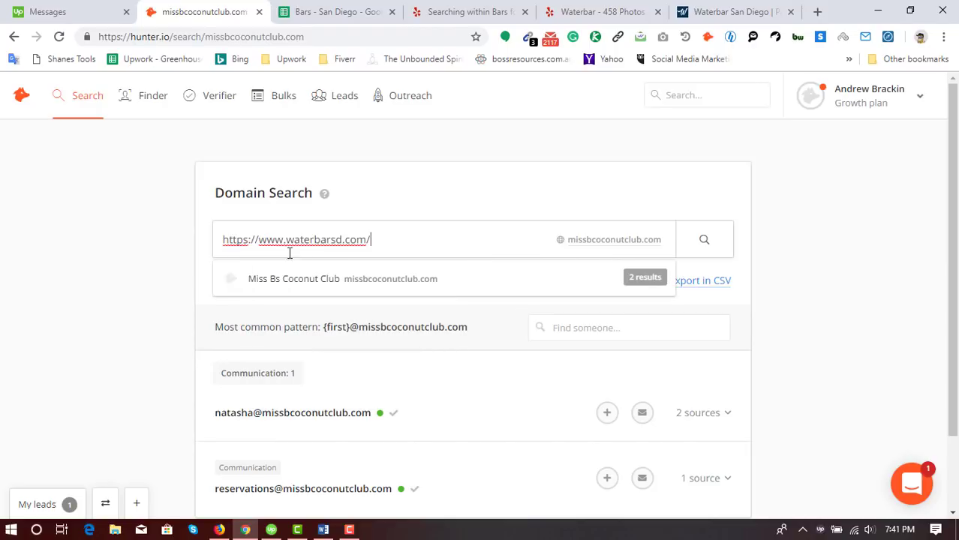
click(704, 255)
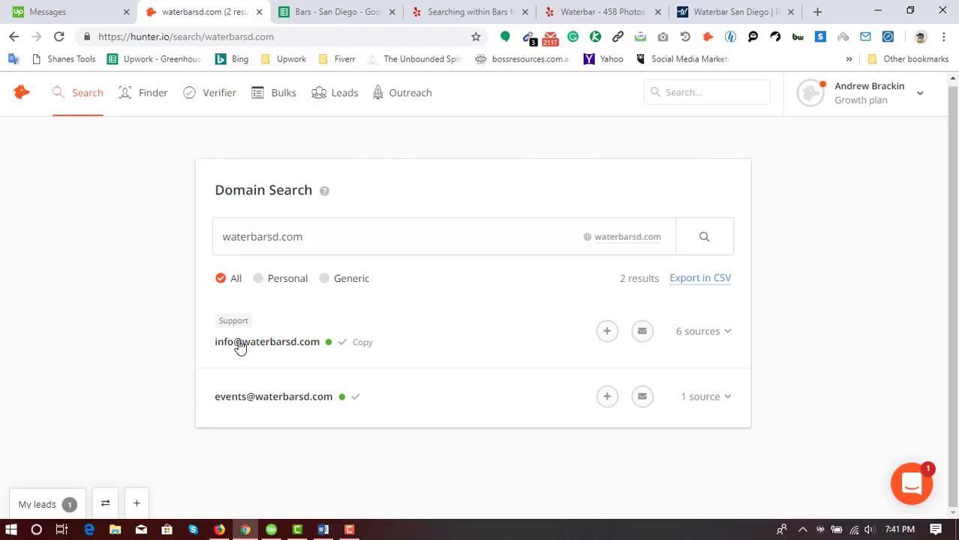
- Paste the first found email into D56 and the events email into E56
click(284, 345)
click(301, 12)
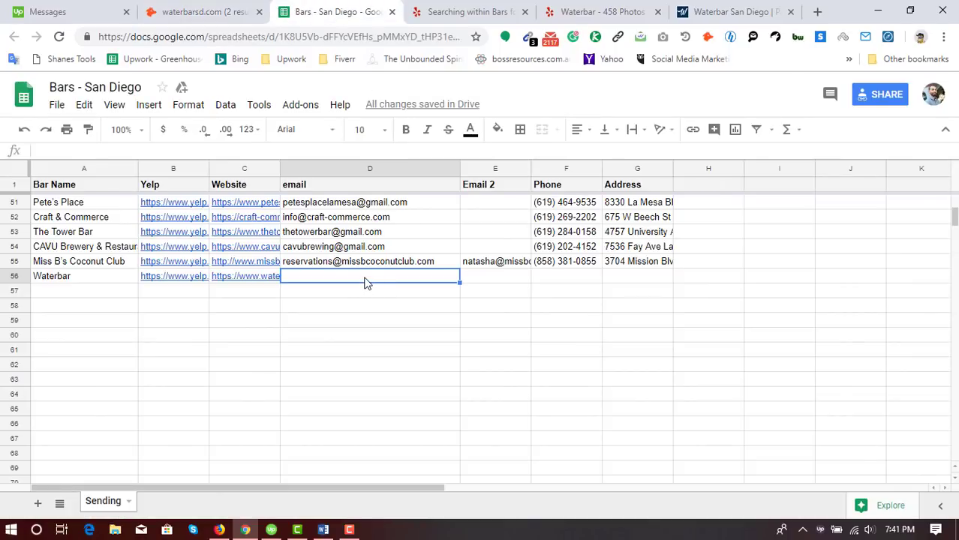
key(ctrl+v)
click(209, 10)
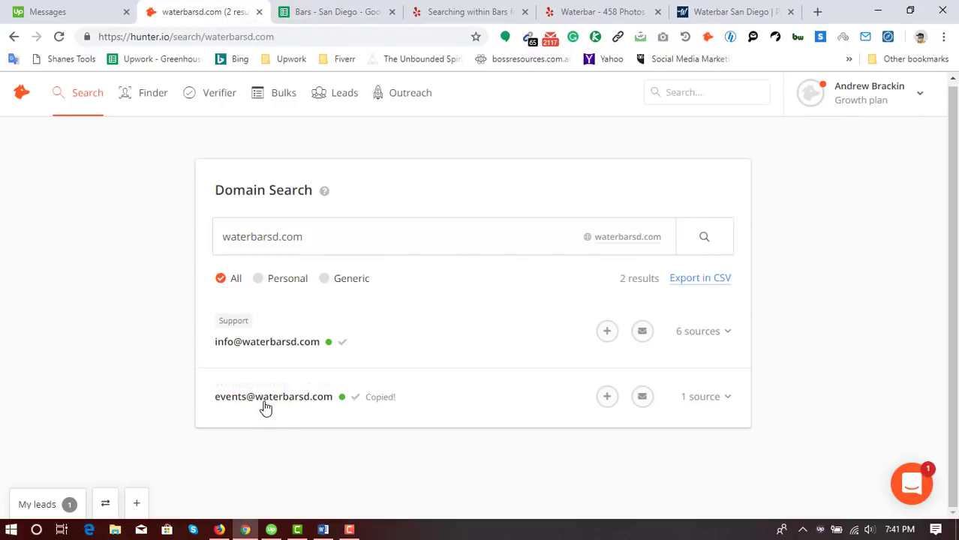
click(375, 397)
click(379, 9)
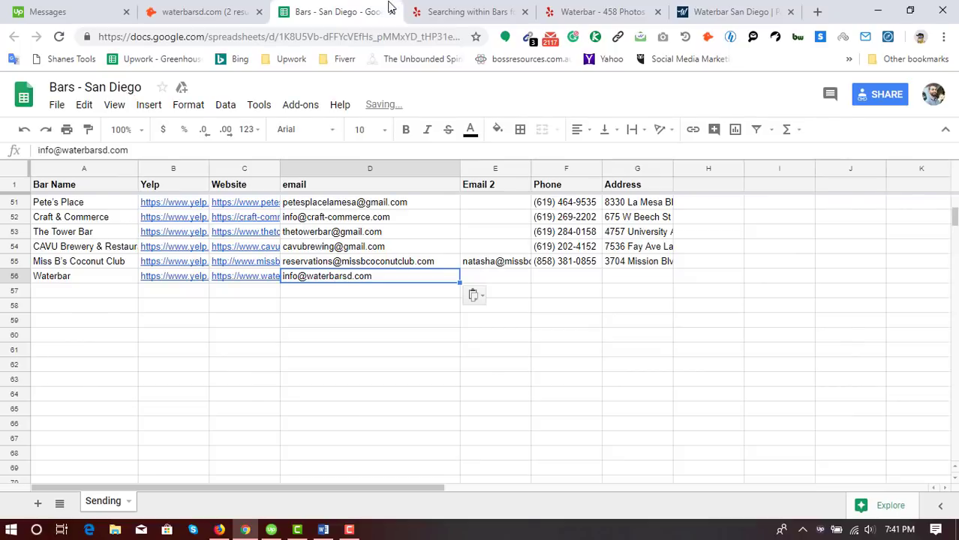
click(513, 278)
right_click(511, 279)
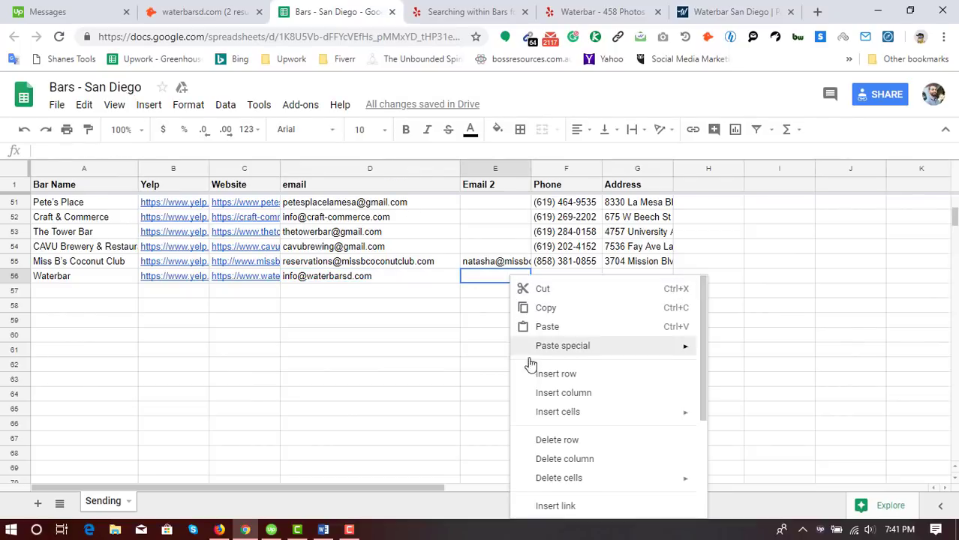
click(551, 327)
click(558, 278)
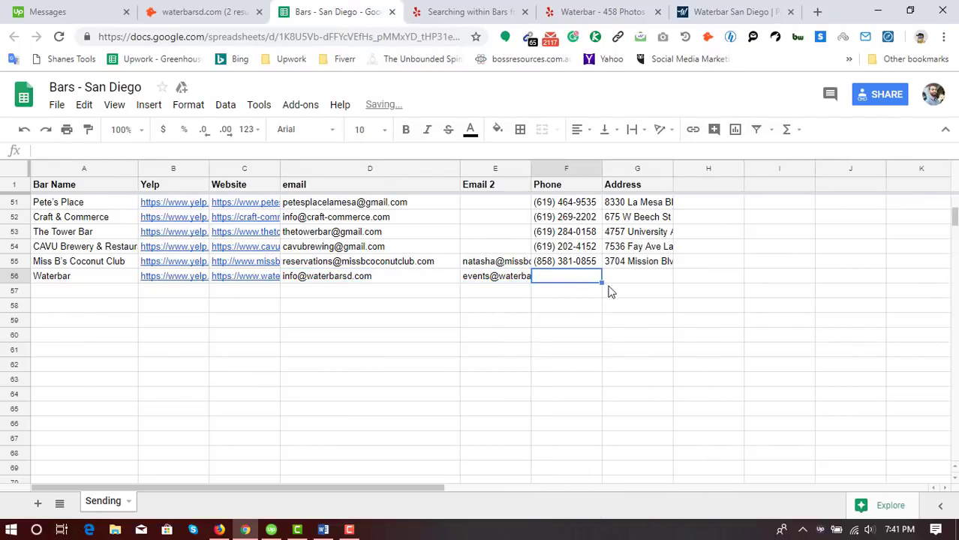
click(629, 277)
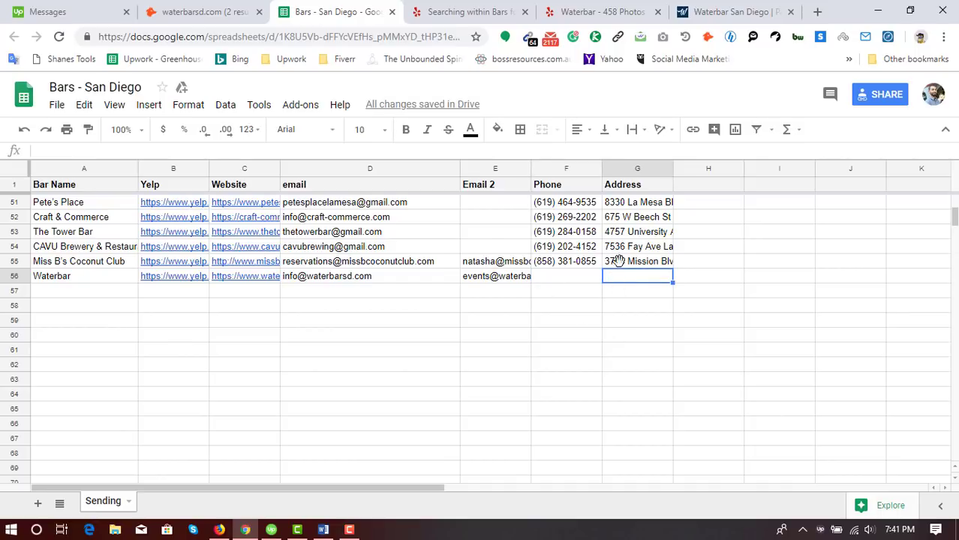
- Paste Waterbar's Yelp phone number into F56 without the trailing line break
click(639, 10)
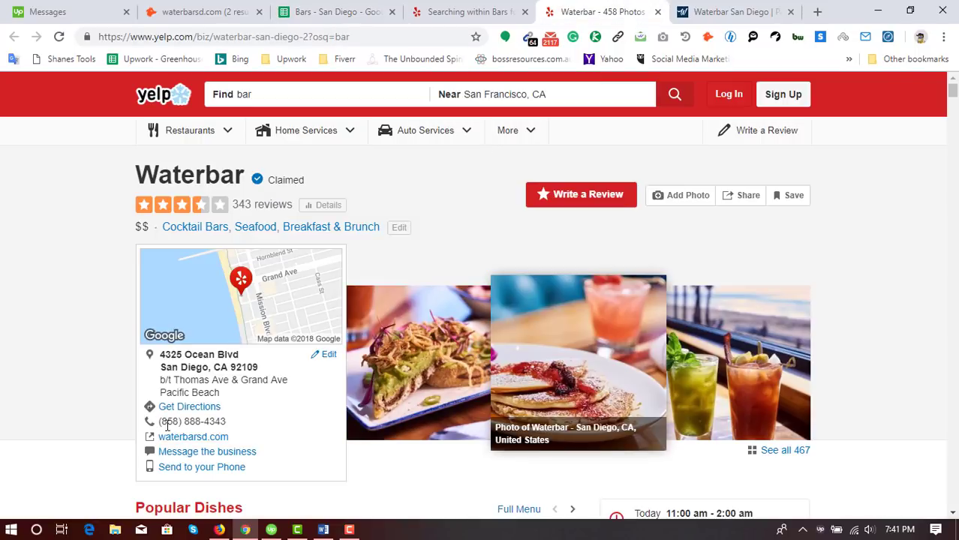
drag(158, 422, 226, 422)
right_click(208, 424)
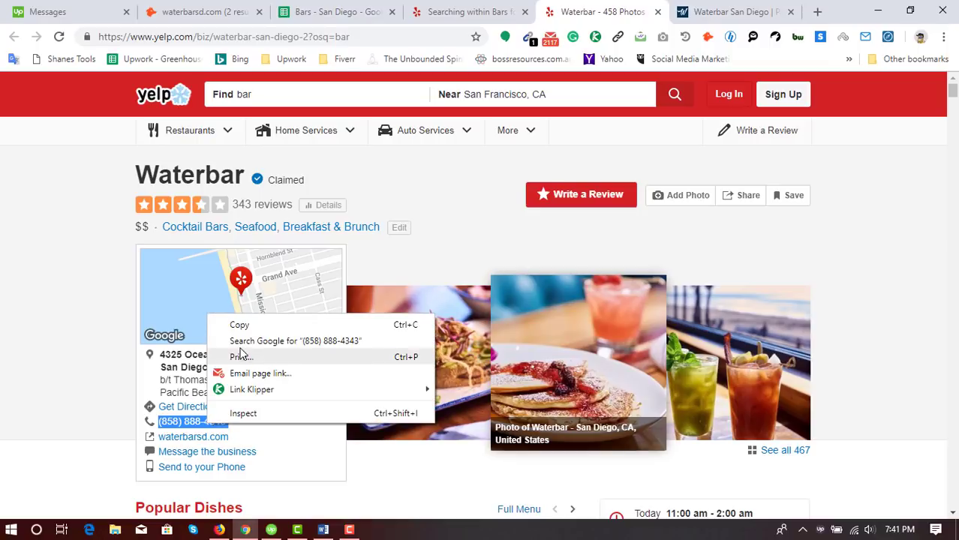
click(240, 325)
click(338, 11)
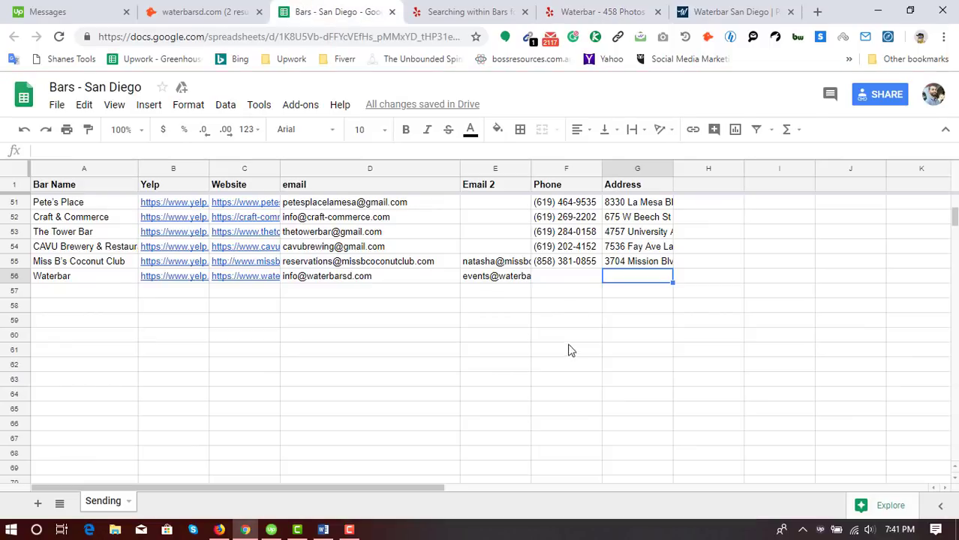
double_click(559, 278)
right_click(561, 276)
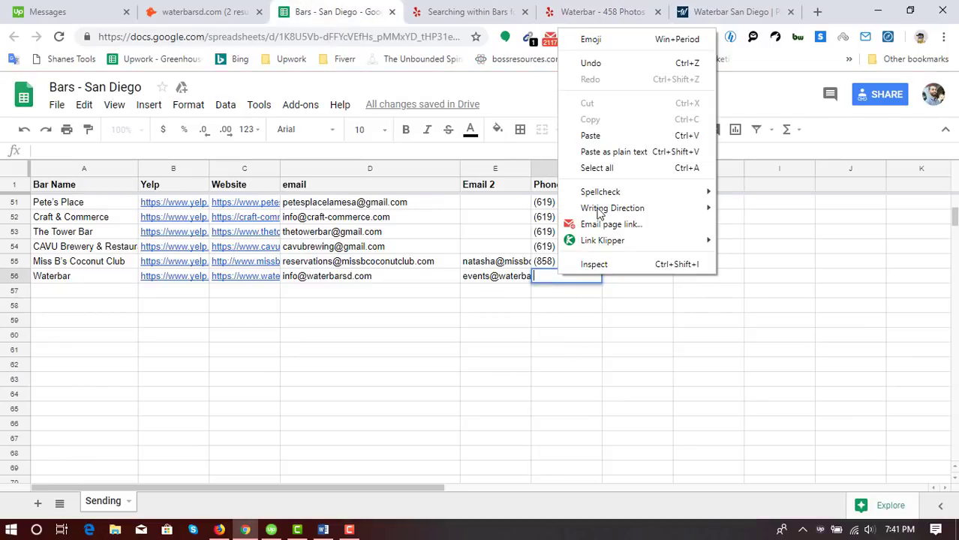
click(591, 136)
key(BackSpace)
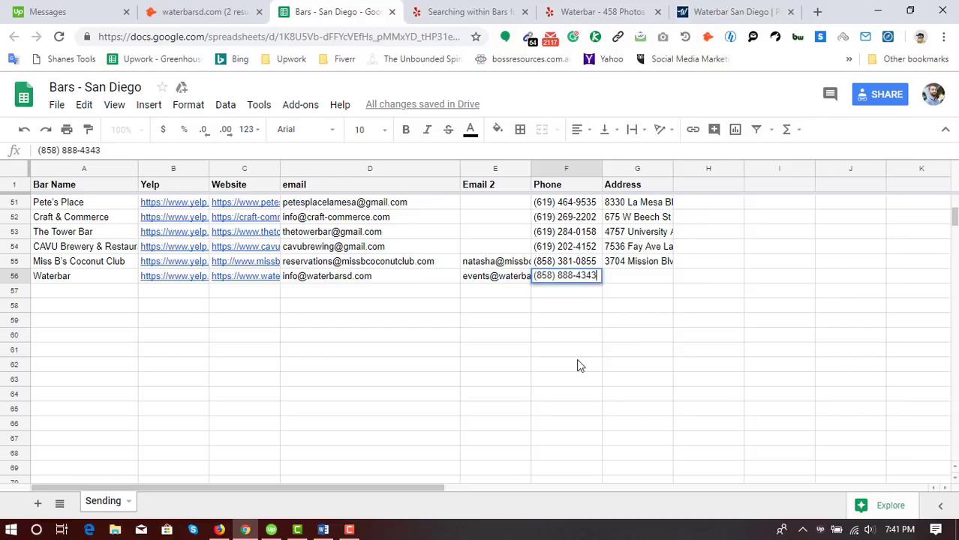
key(Return)
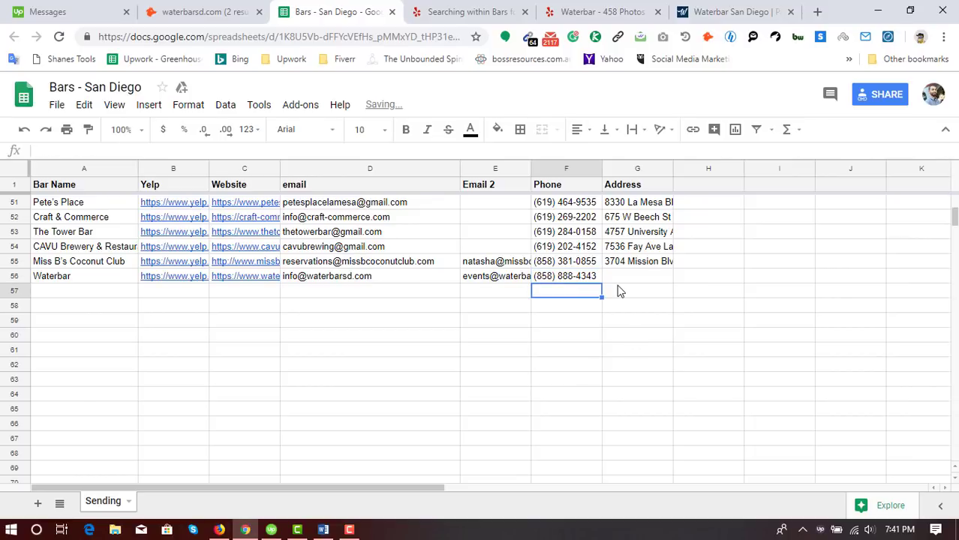
- Copy Waterbar's Ocean Blvd street address from Yelp into cell G56
click(645, 294)
click(652, 279)
click(600, 12)
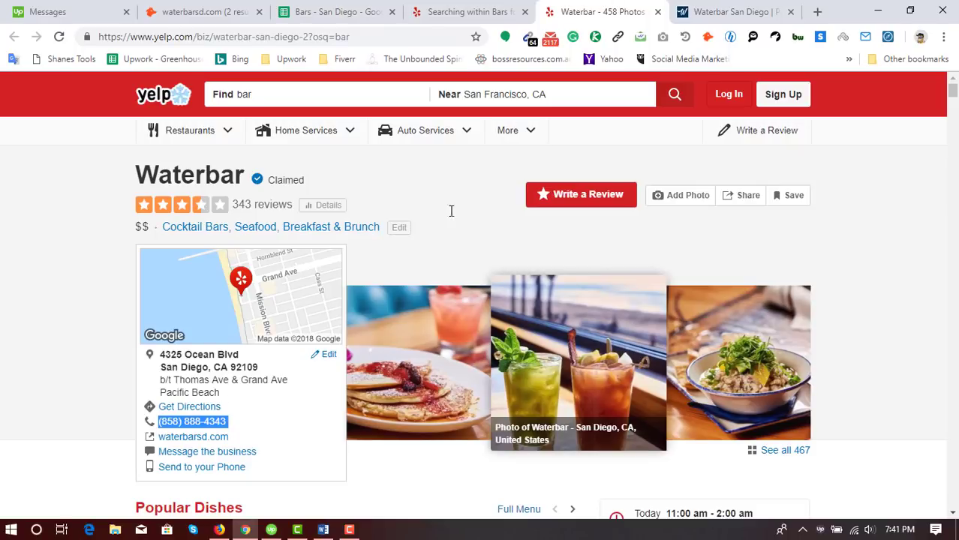
triple_click(243, 369)
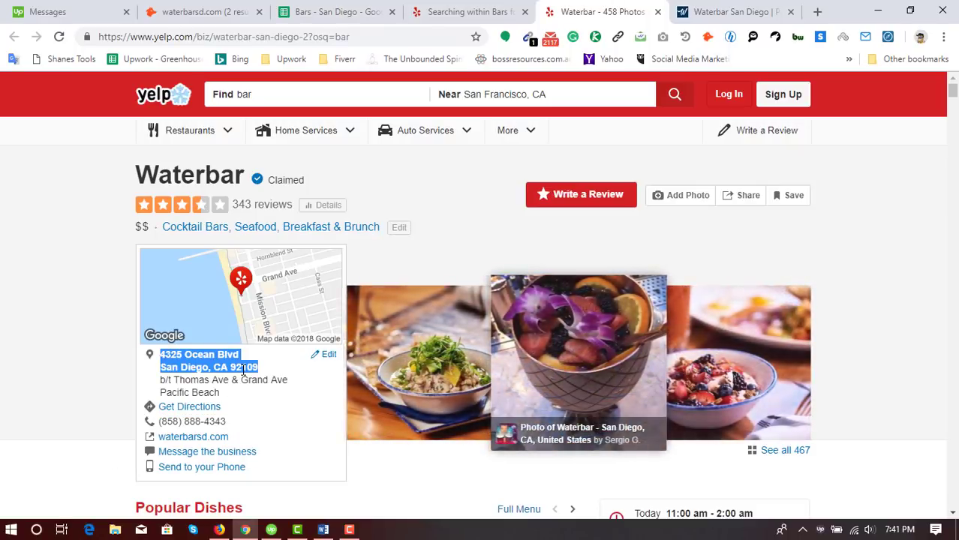
right_click(245, 371)
click(275, 382)
click(337, 12)
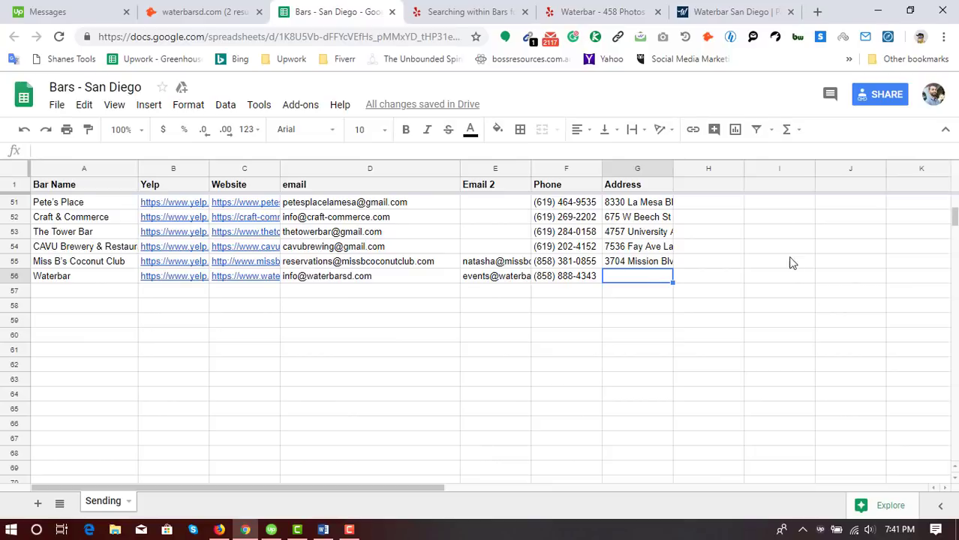
right_click(645, 282)
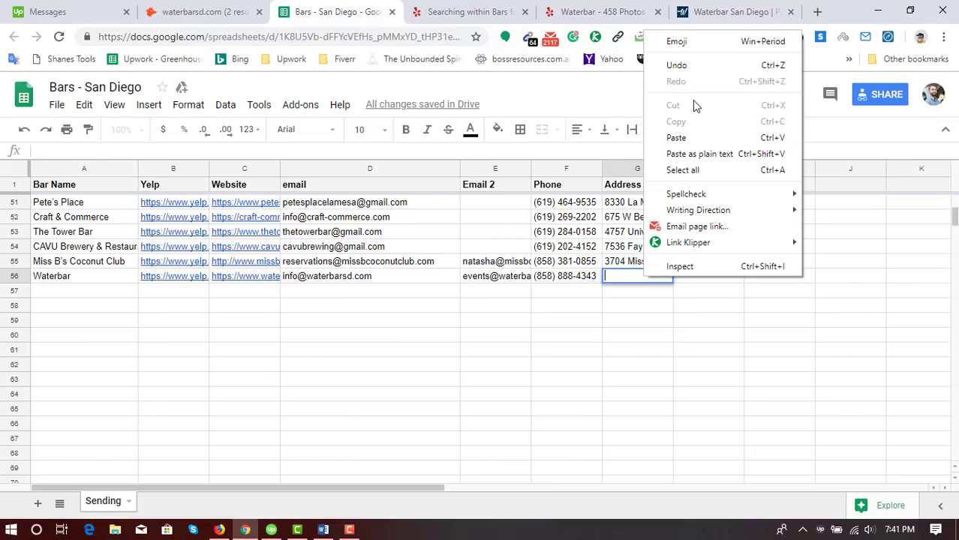
click(691, 138)
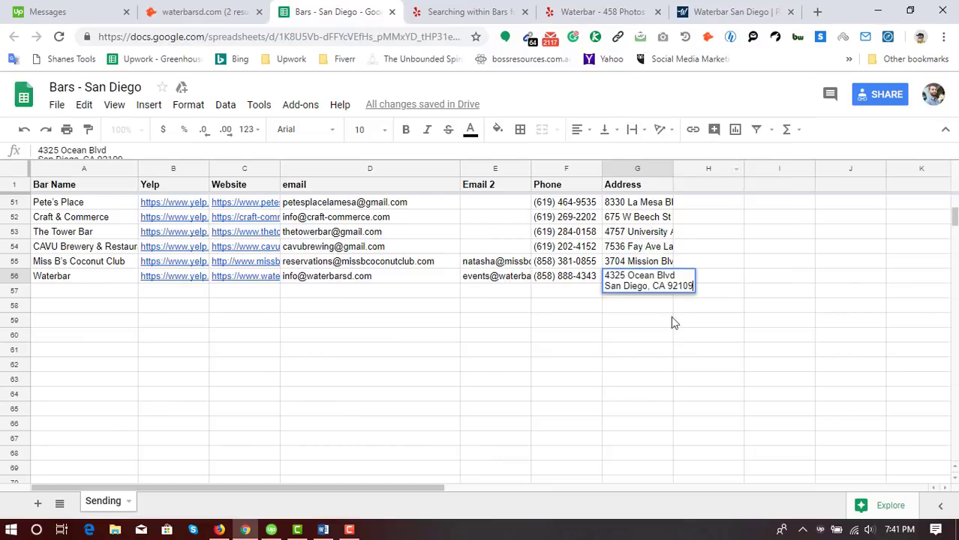
- Join the G56 address onto one line with a comma between street and city
double_click(612, 287)
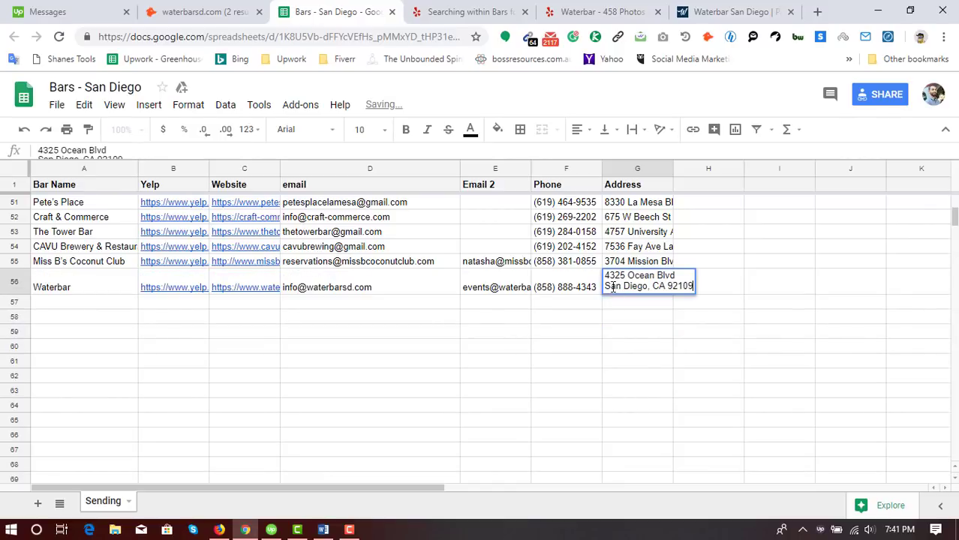
key(BackSpace)
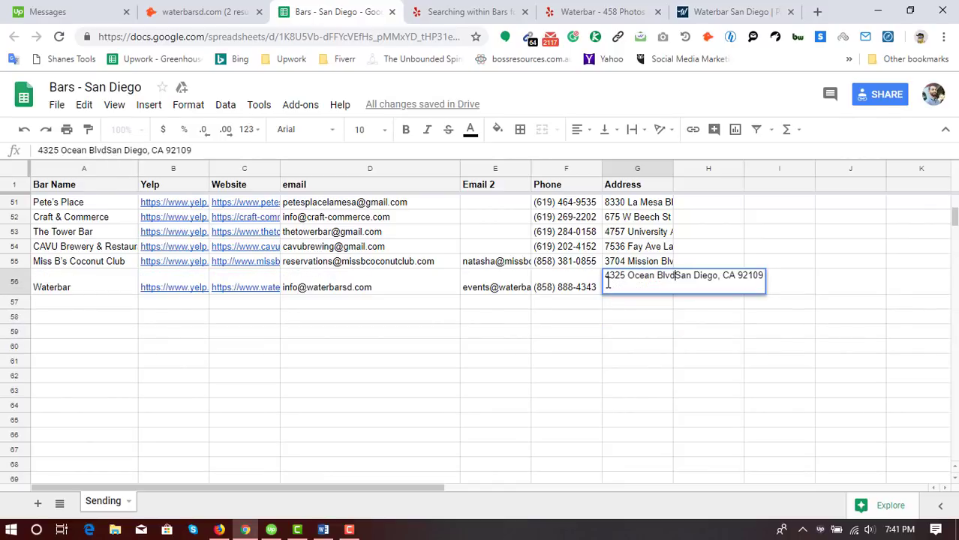
key(BackSpace)
text(,)
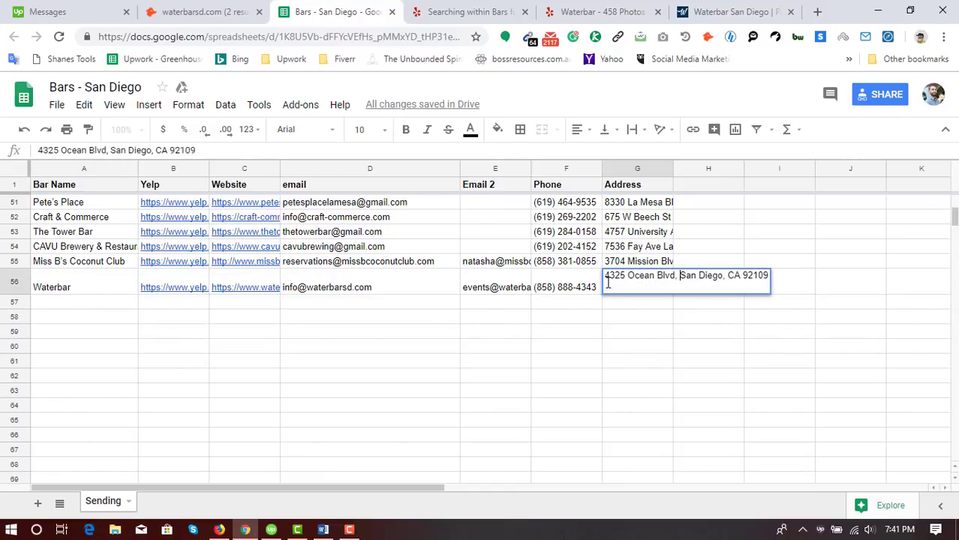
key(Return)
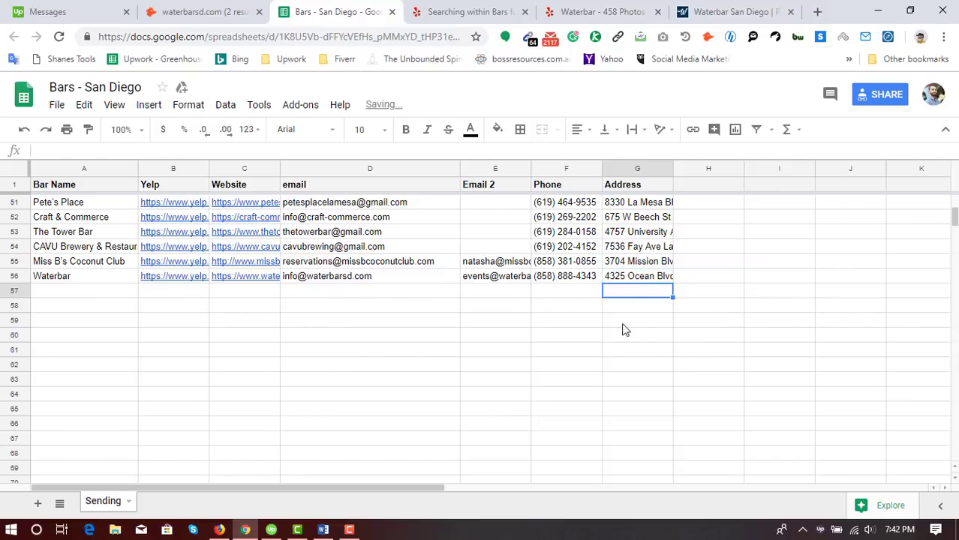
click(621, 279)
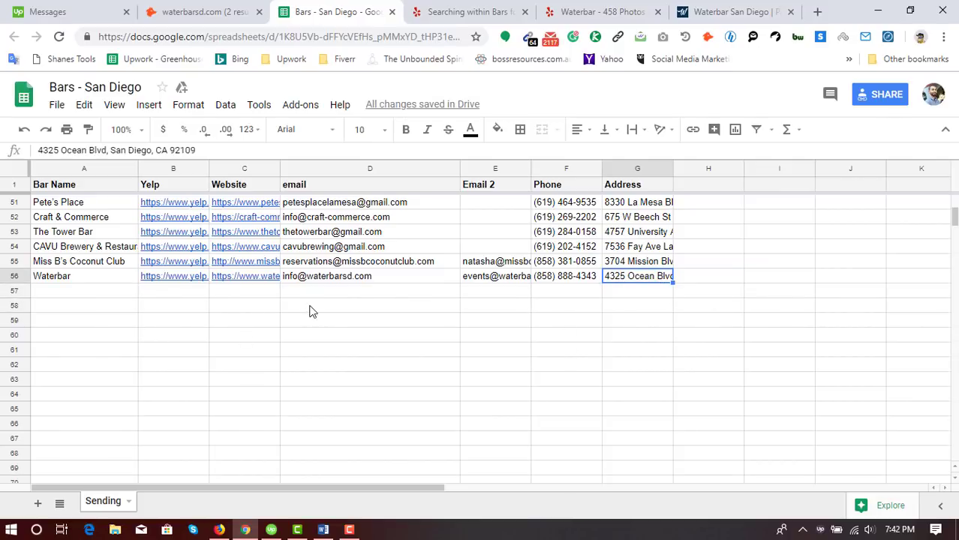
drag(90, 263, 630, 265)
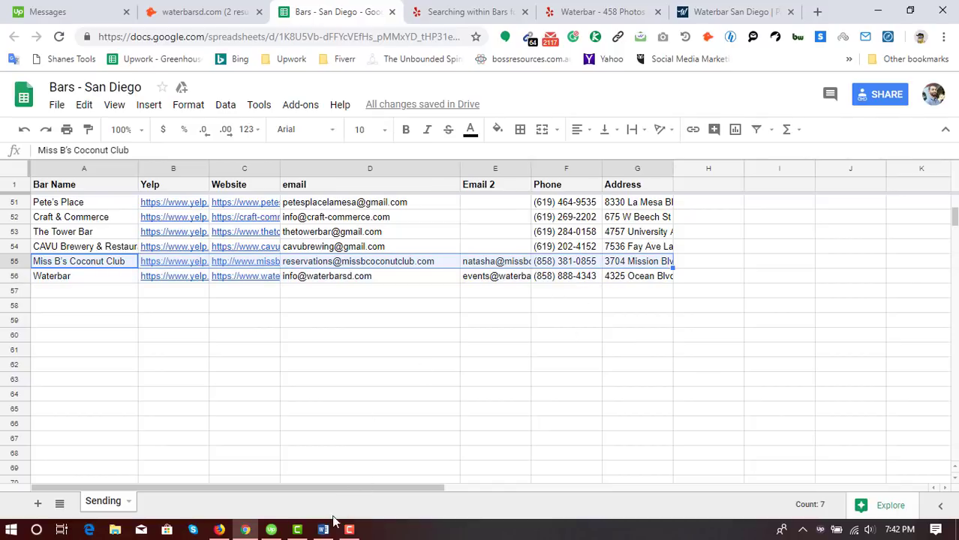
- Check the Upwork time tracker, then bring the Word outline document to the front
click(271, 530)
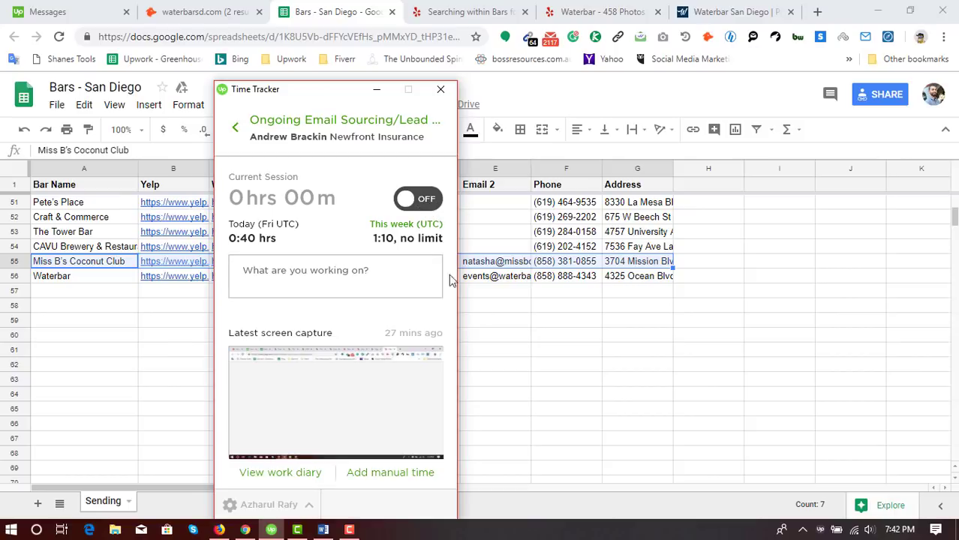
click(529, 314)
click(496, 278)
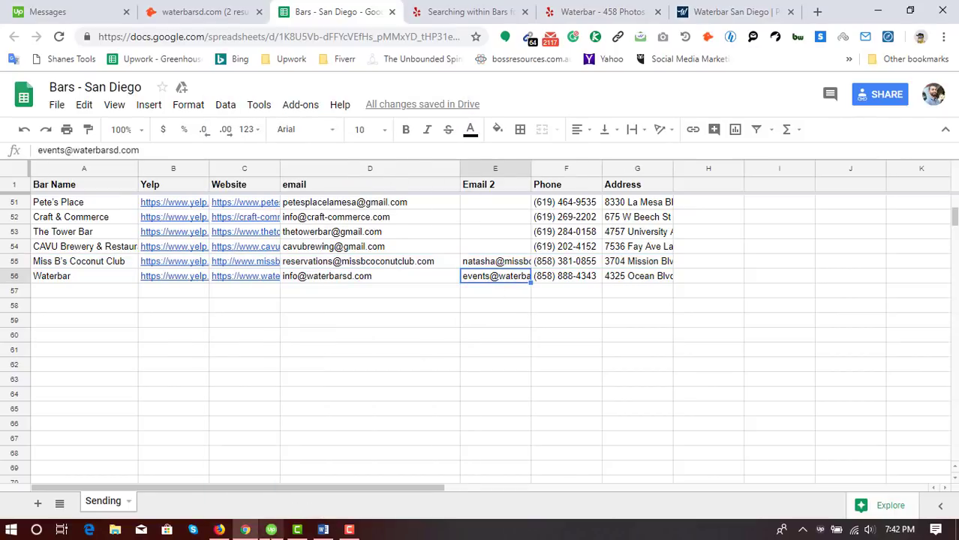
click(271, 529)
click(517, 300)
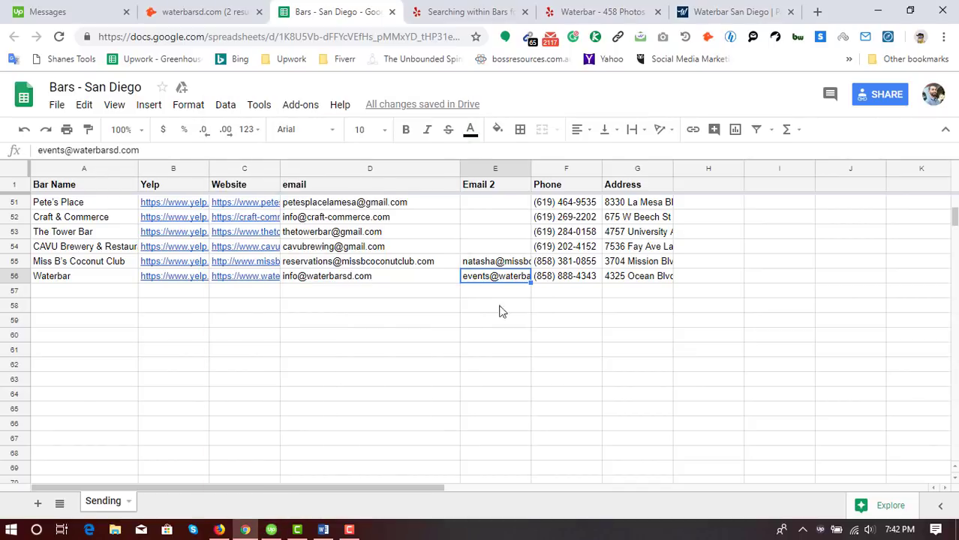
click(510, 290)
click(534, 7)
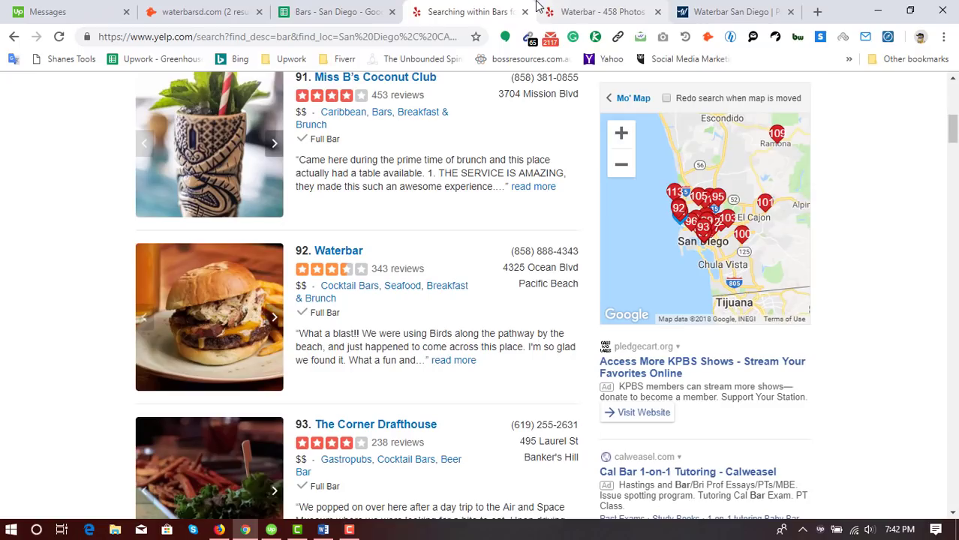
click(360, 11)
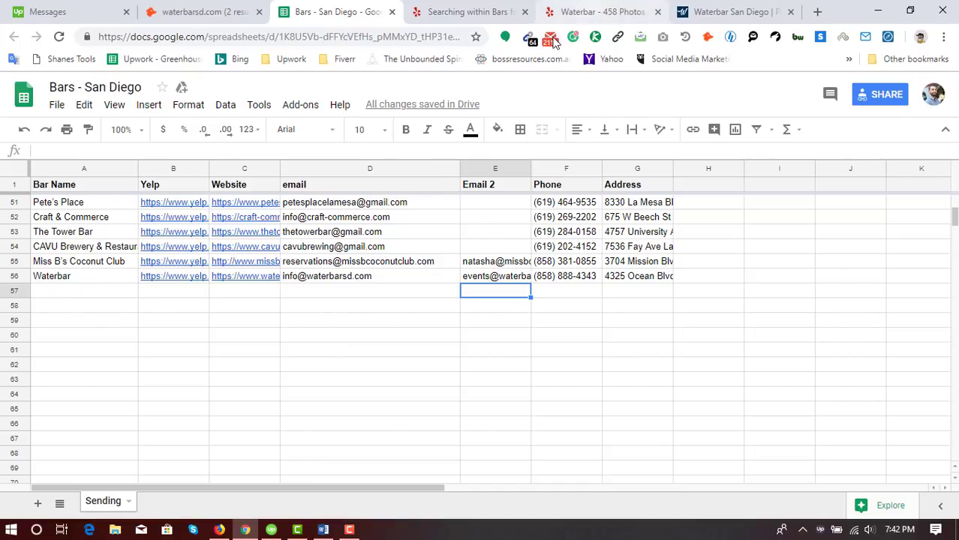
click(322, 530)
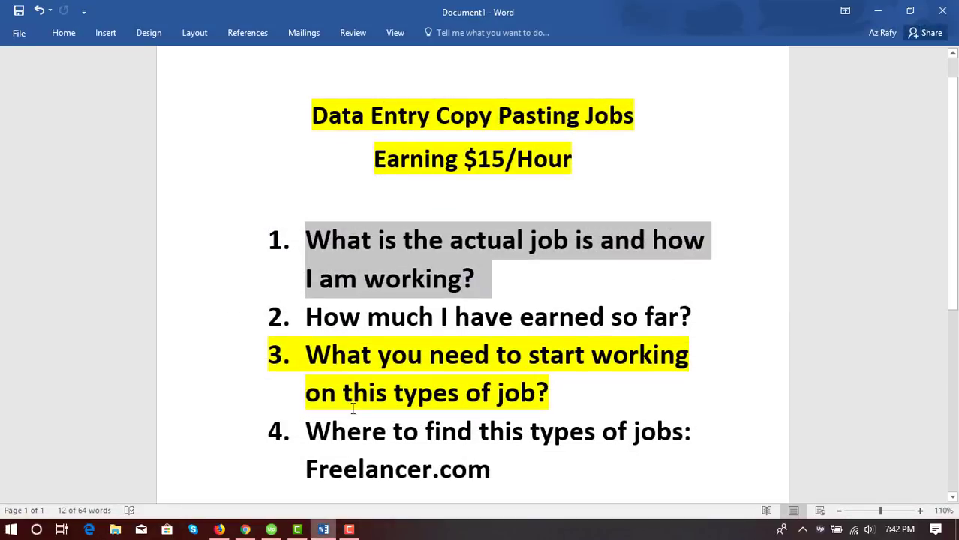
- Highlight outline item 2's question, then minimize Word to reveal the Bars - San Diego sheet
click(475, 244)
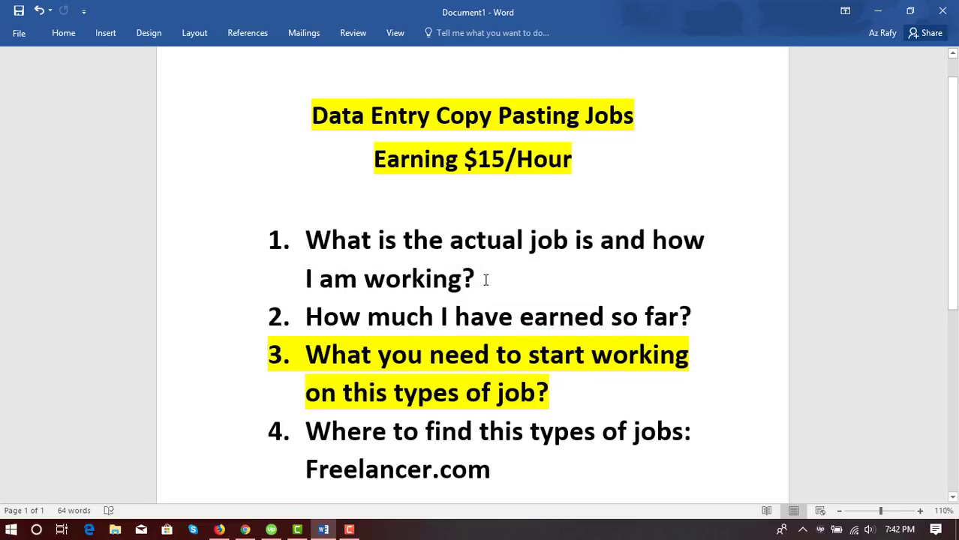
drag(323, 316, 510, 319)
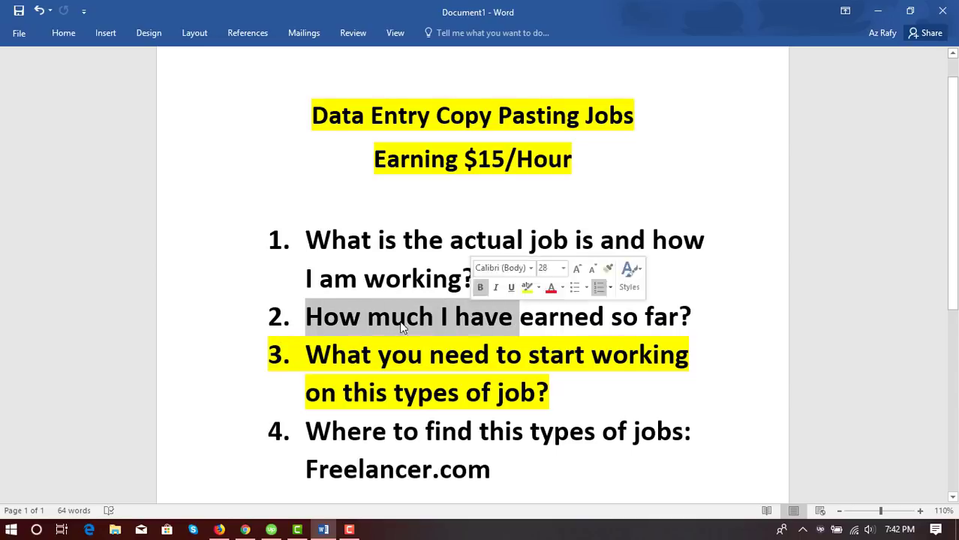
drag(328, 321, 701, 323)
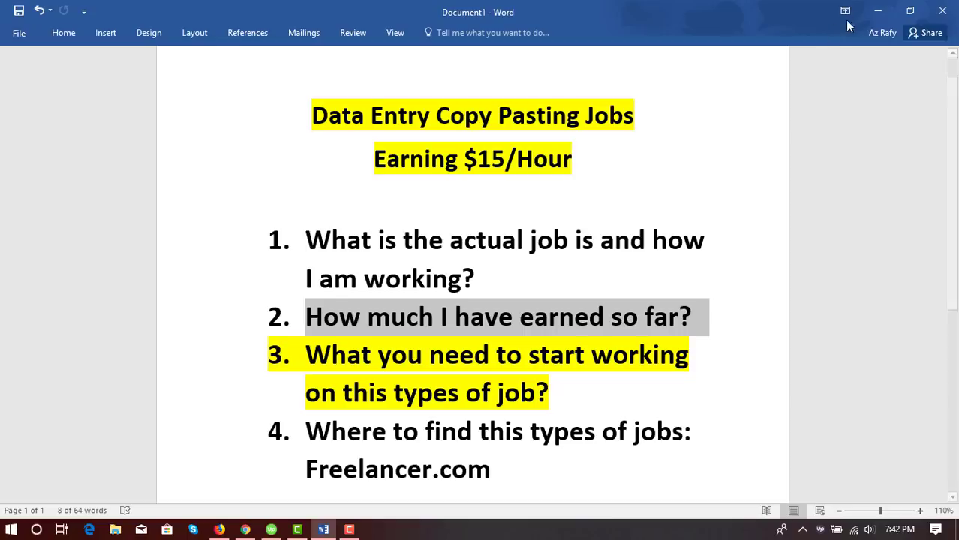
click(878, 18)
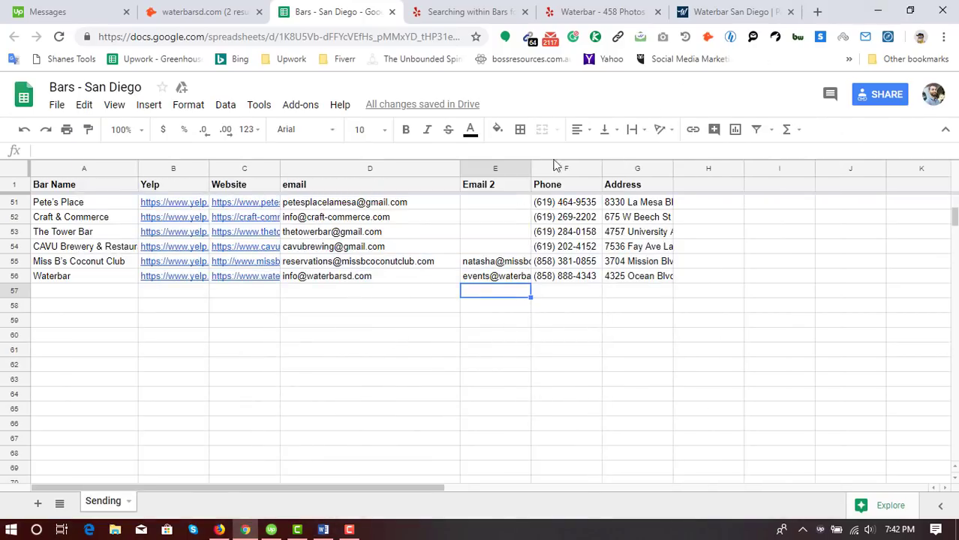
- Load upwork.com in a new browser tab
click(244, 530)
click(244, 529)
click(781, 9)
click(816, 9)
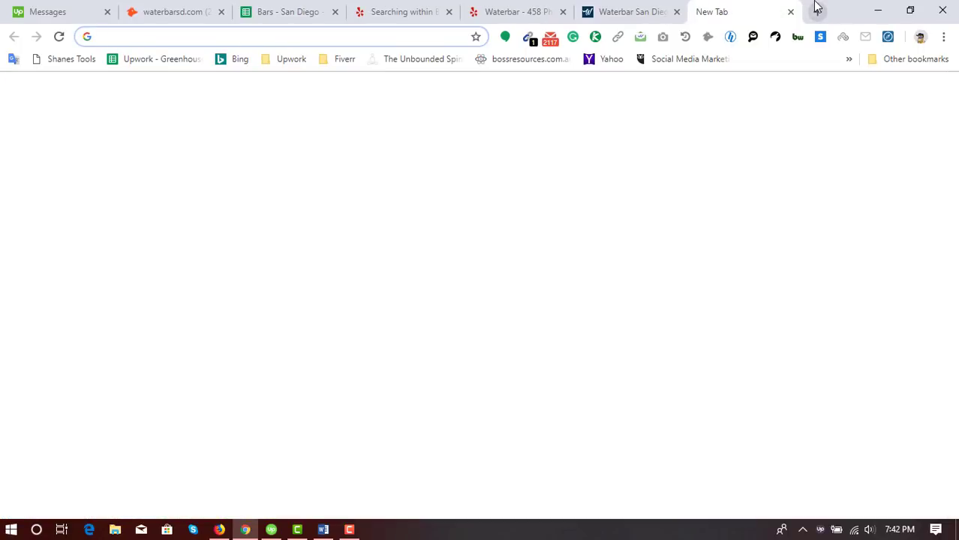
text(upwork.com)
key(Return)
- Close the Yelp and Waterbar tabs and open Upwork's My Jobs page showing $1,562.35 available
click(525, 11)
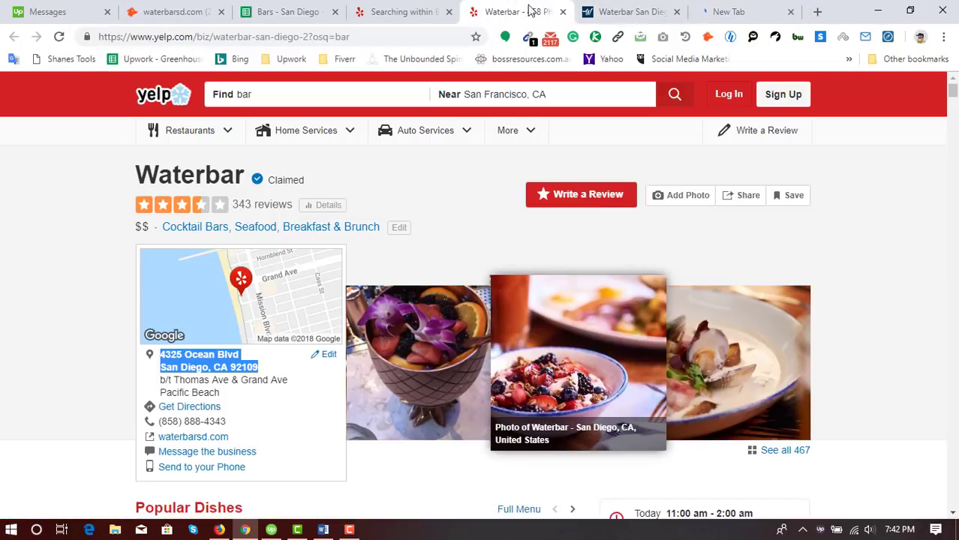
click(563, 11)
click(584, 12)
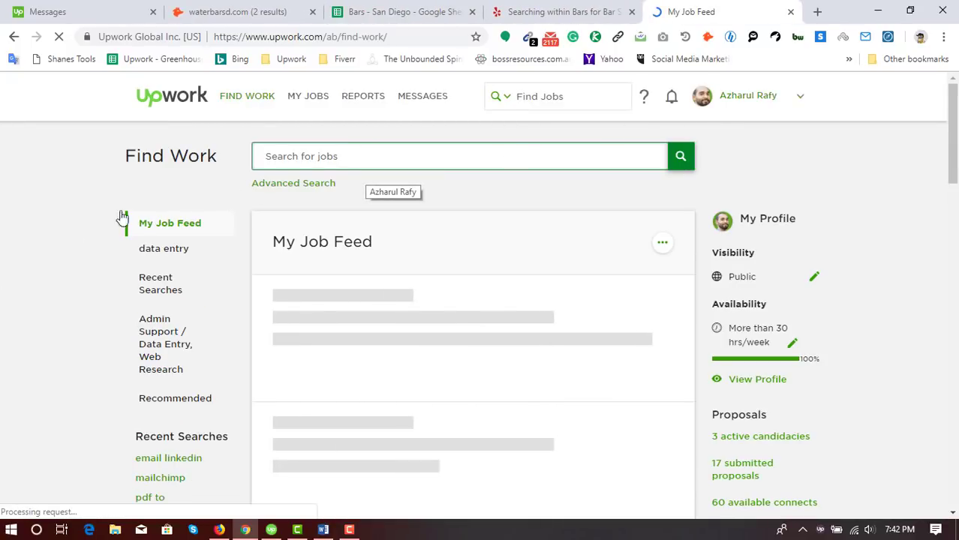
mouse_move(318, 103)
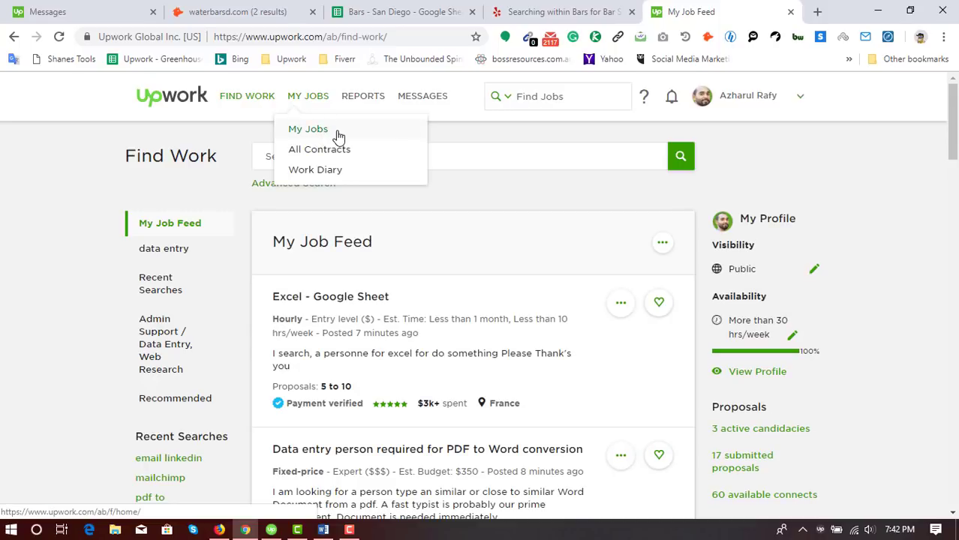
click(336, 135)
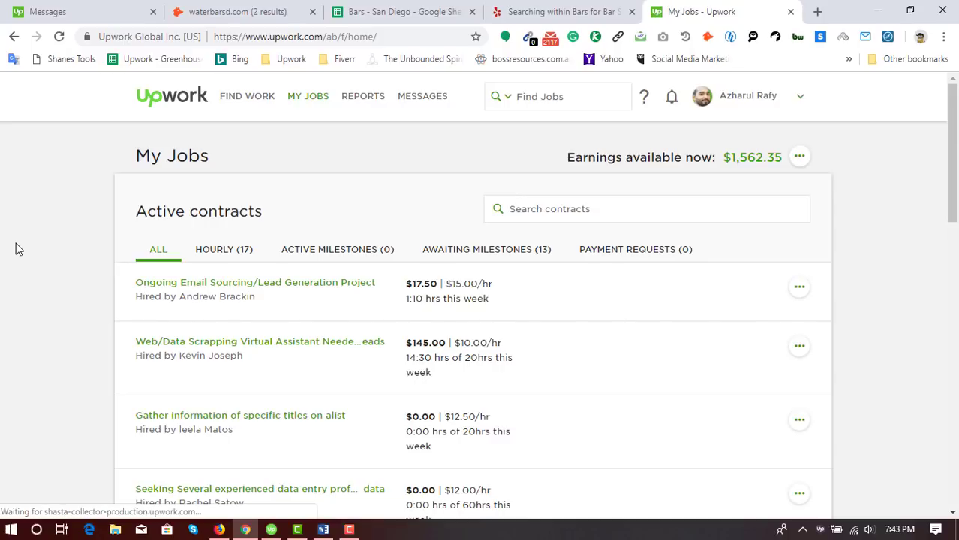
- Open the Ongoing Email Sourcing/Lead Generation Project contract and highlight its 50:40 since-start hours
click(220, 285)
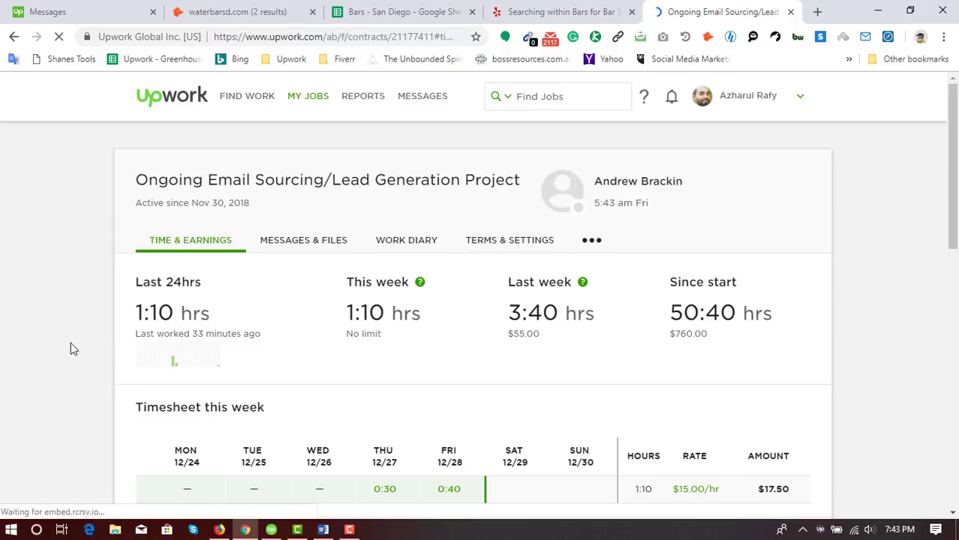
double_click(720, 313)
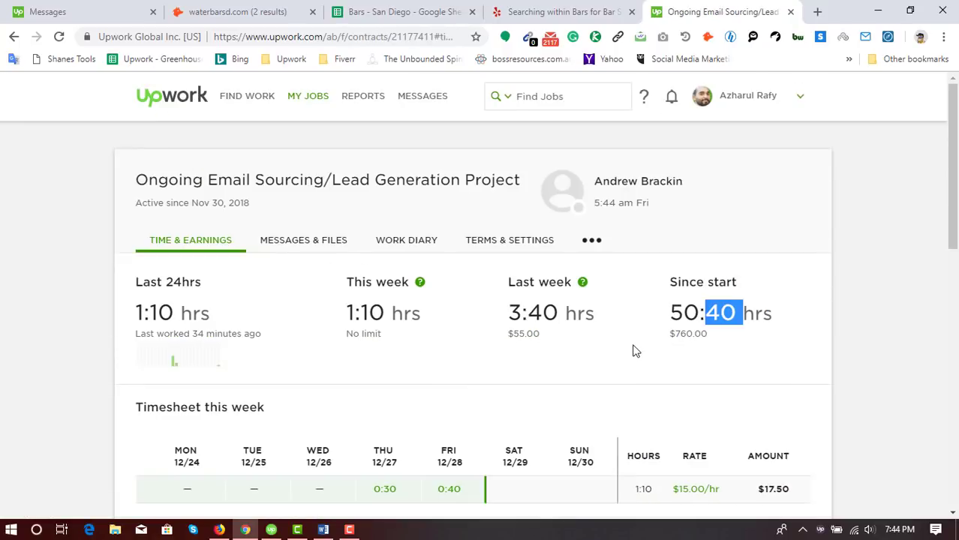
click(675, 313)
drag(673, 314, 700, 319)
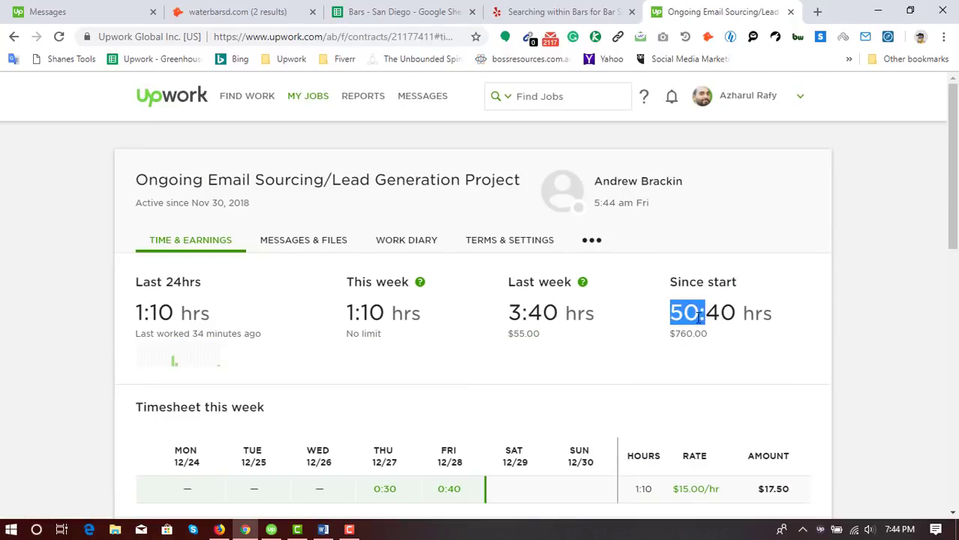
click(697, 375)
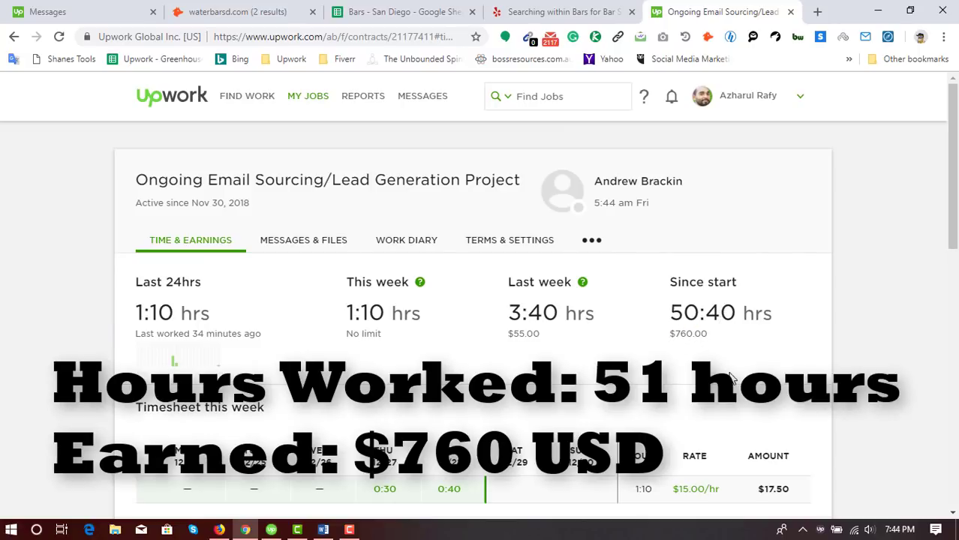
click(568, 12)
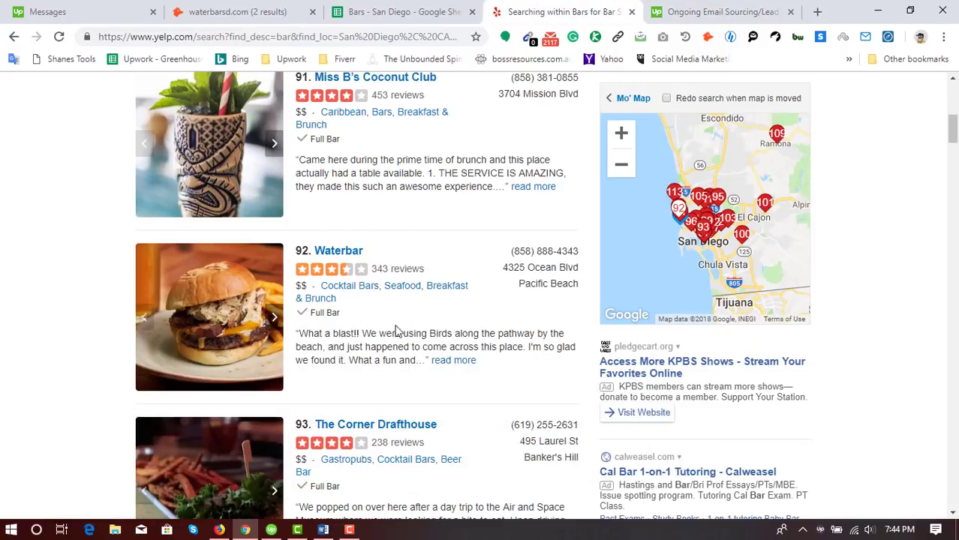
- Bring the Word outline back up and highlight question 3's text
click(322, 530)
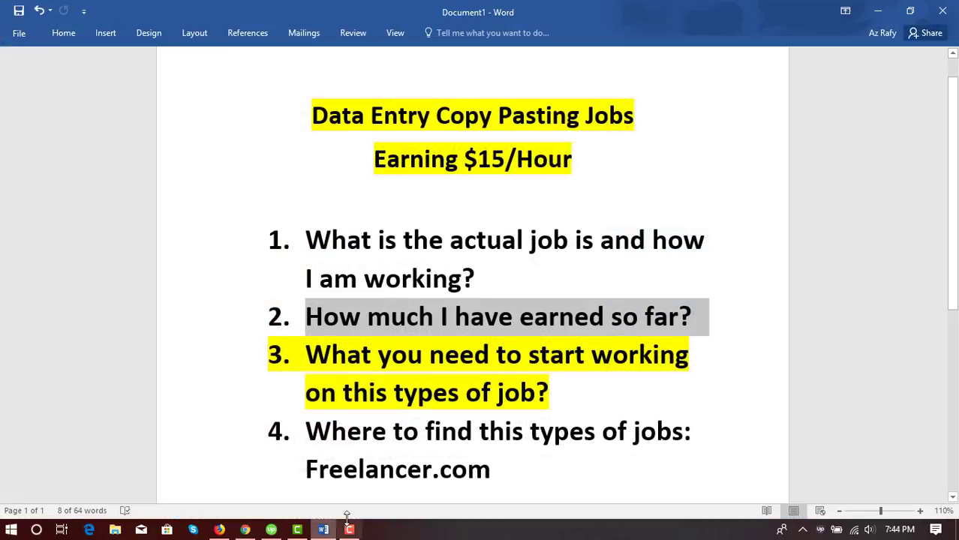
click(330, 357)
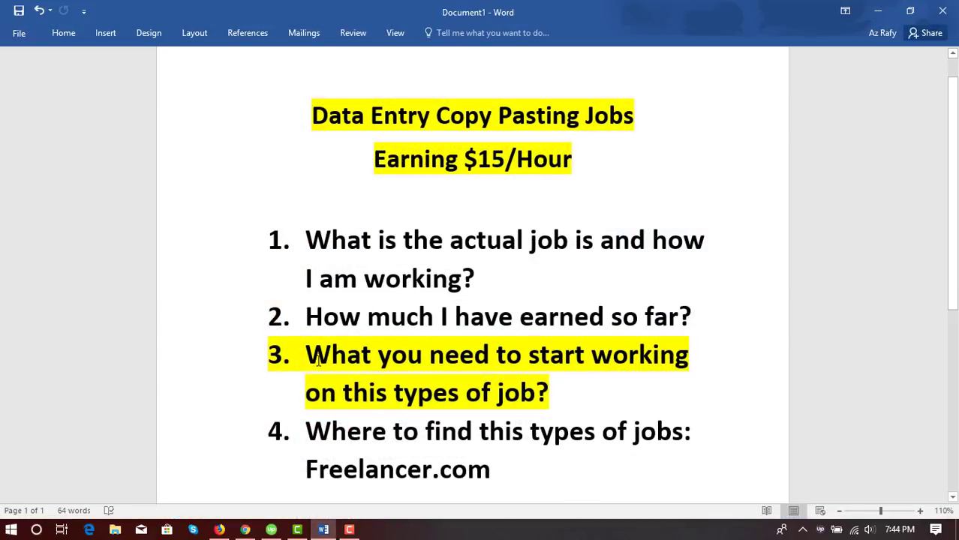
mouse_move(319, 360)
mouse_down()
mouse_move(549, 392)
mouse_move(394, 392)
mouse_move(305, 356)
mouse_up()
click(388, 392)
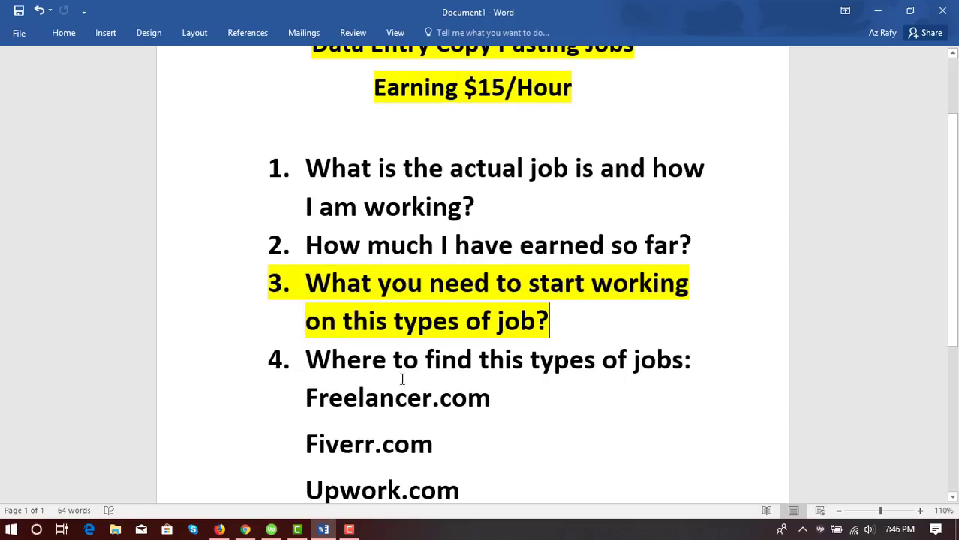
click(692, 359)
scroll(688, 366, down, 1)
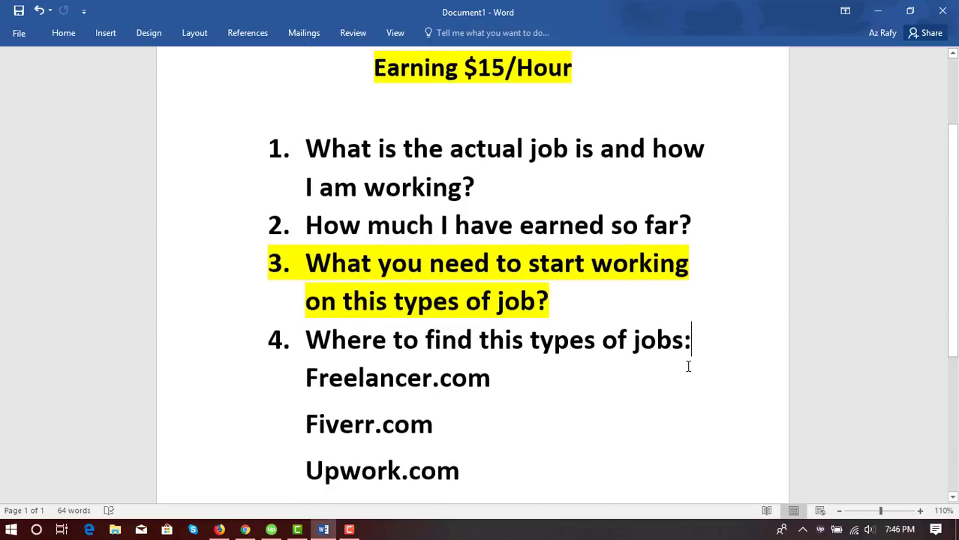
scroll(688, 366, down, 1)
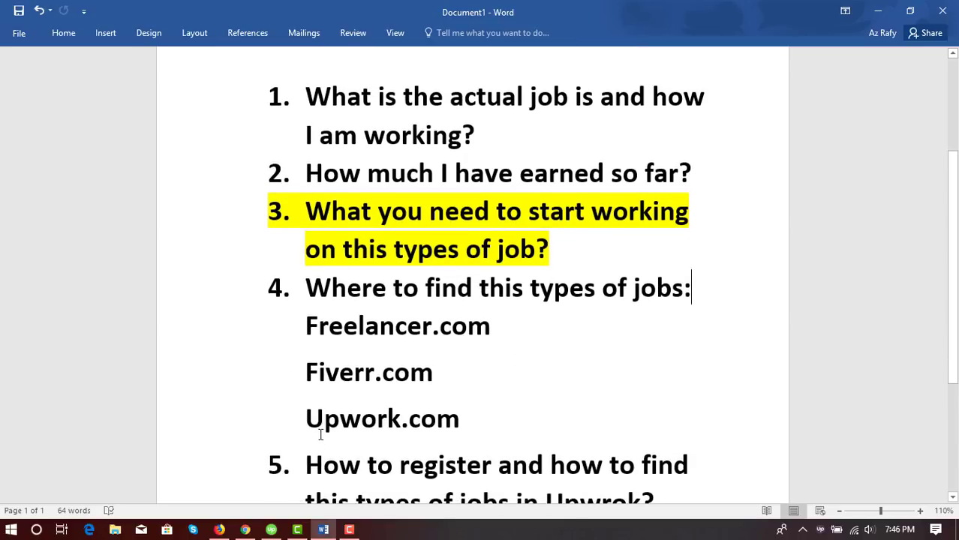
triple_click(373, 412)
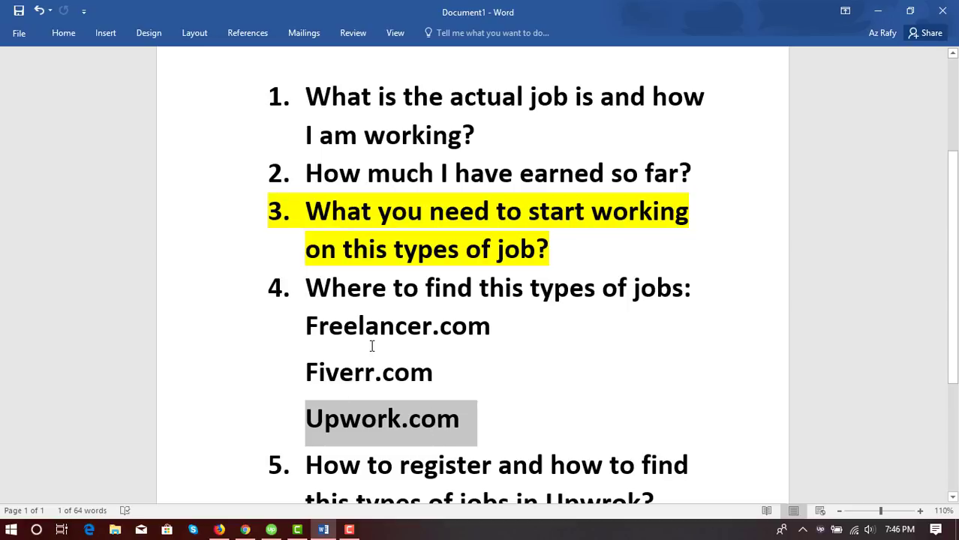
triple_click(326, 335)
triple_click(398, 374)
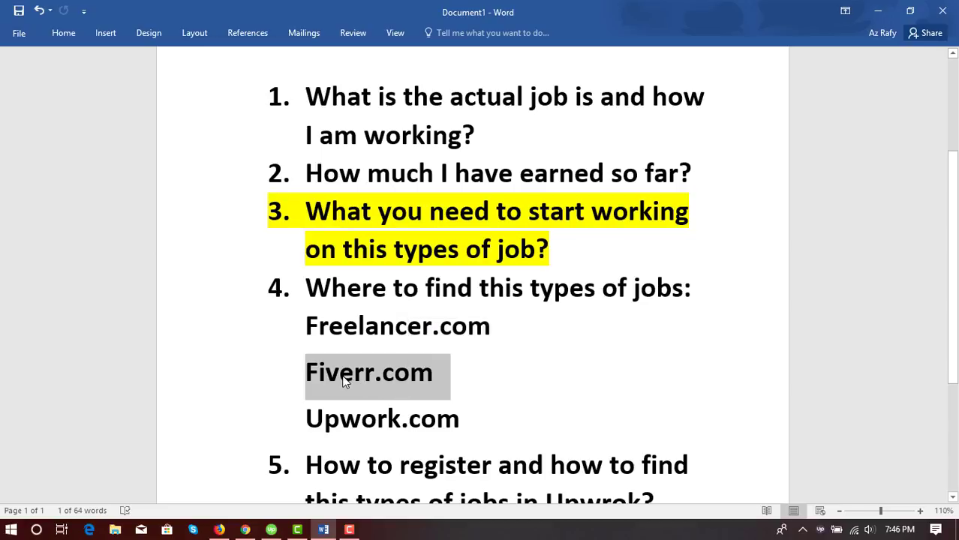
triple_click(407, 379)
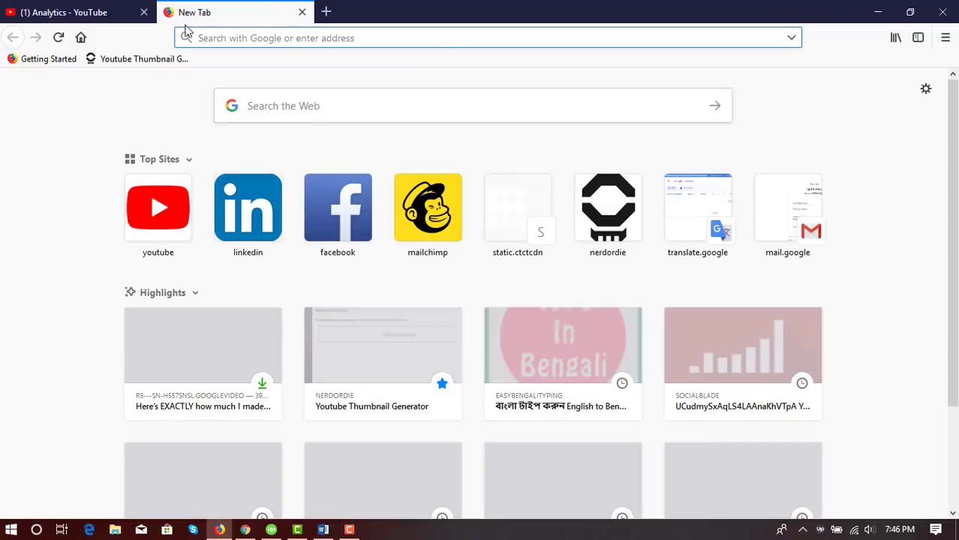
- Close the Analytics tab, open YouTube, and search for the creator's channel name
click(143, 12)
click(157, 207)
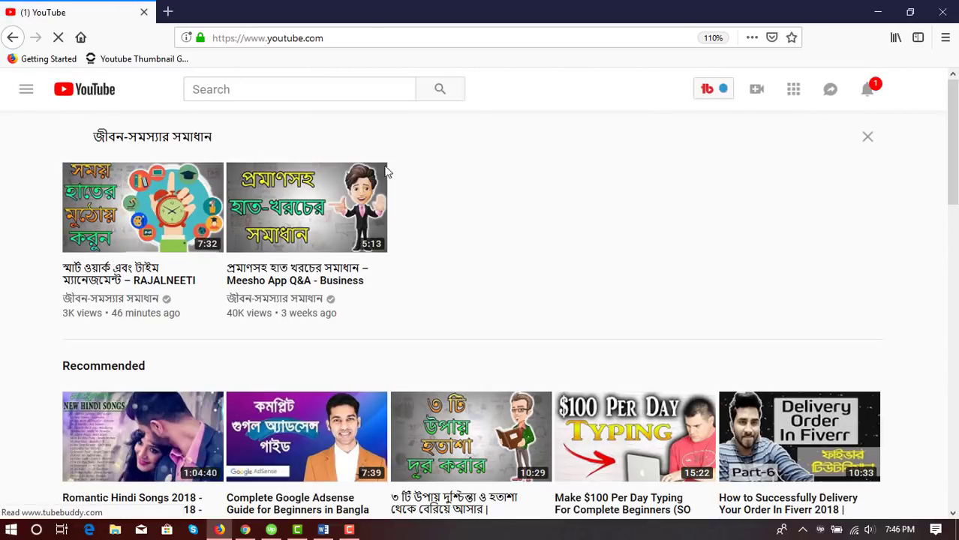
click(337, 88)
text(azharul)
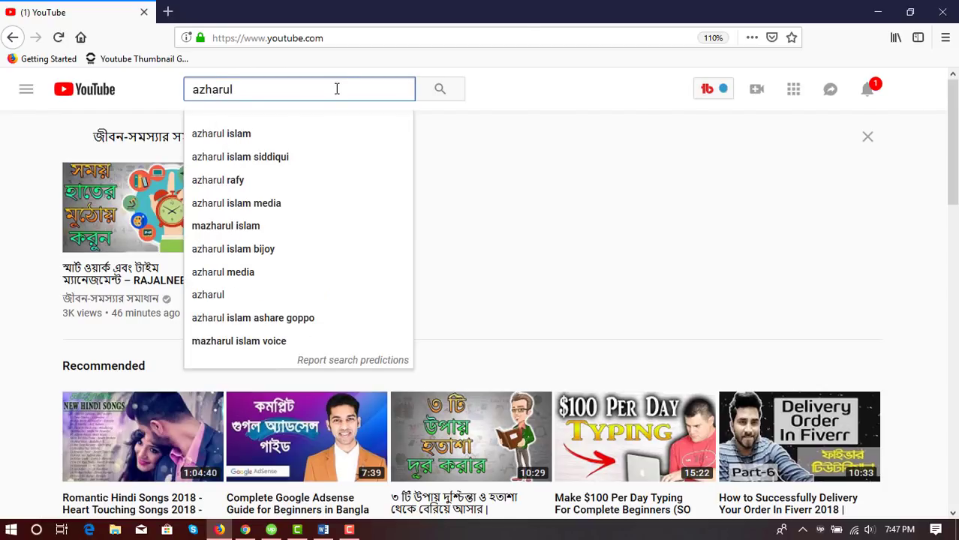
text(rafy)
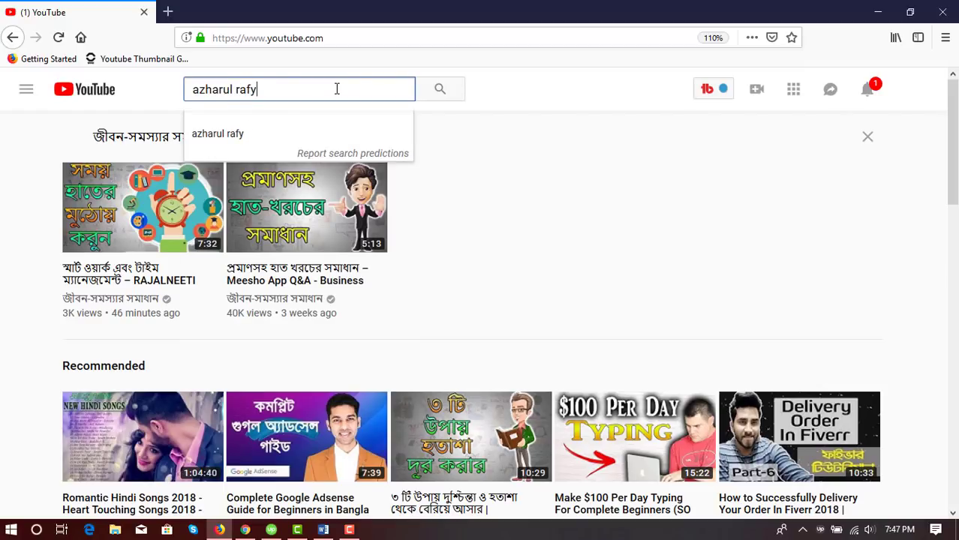
key(Return)
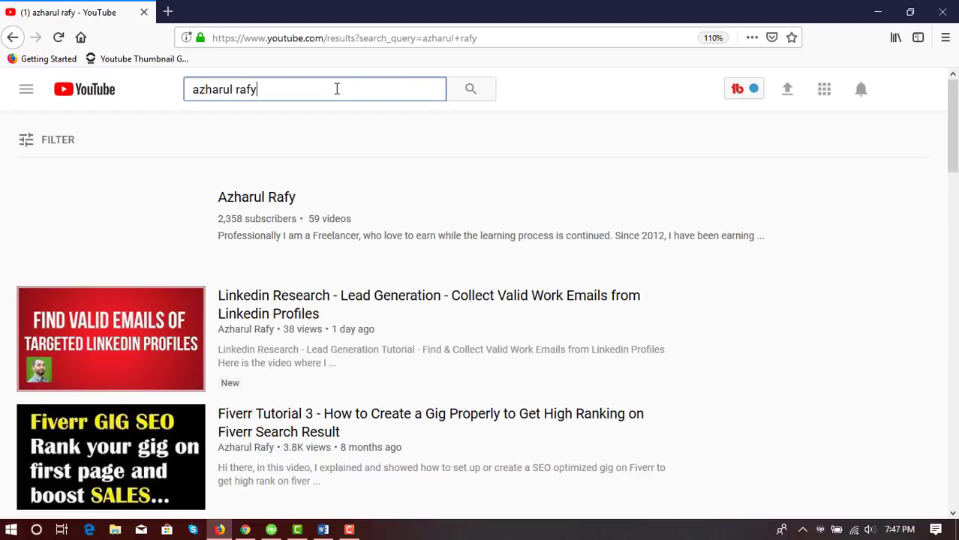
- Open the creator's channel and browse the uploads on its Videos tab
click(272, 198)
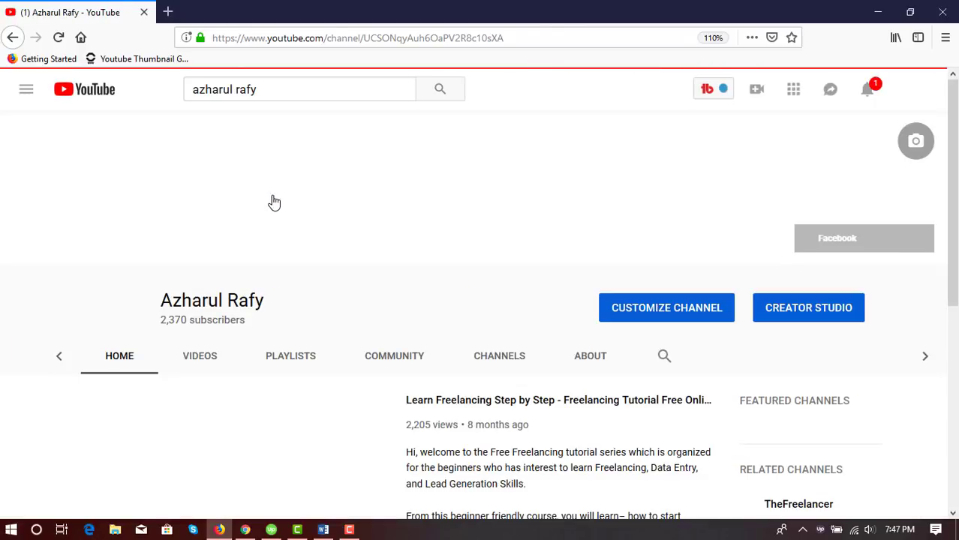
click(204, 359)
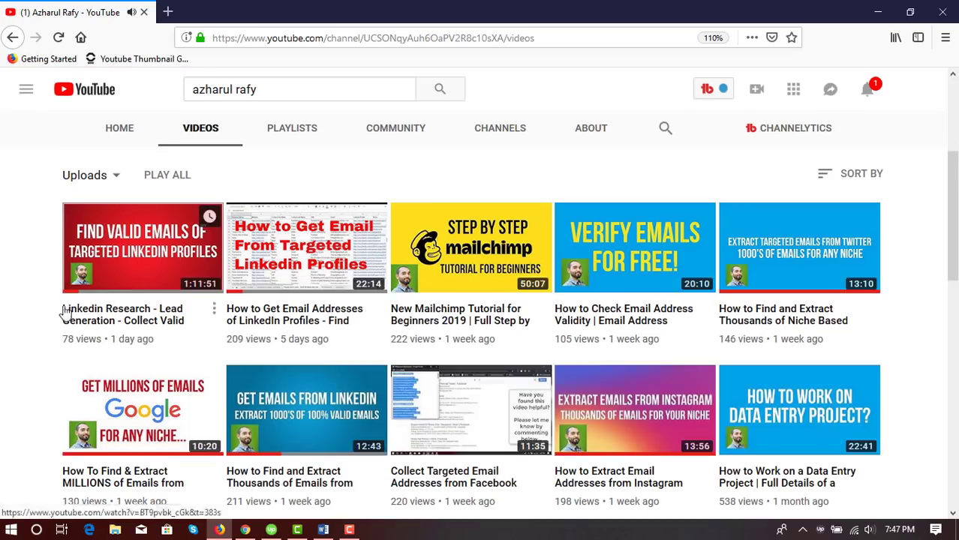
drag(952, 225, 954, 458)
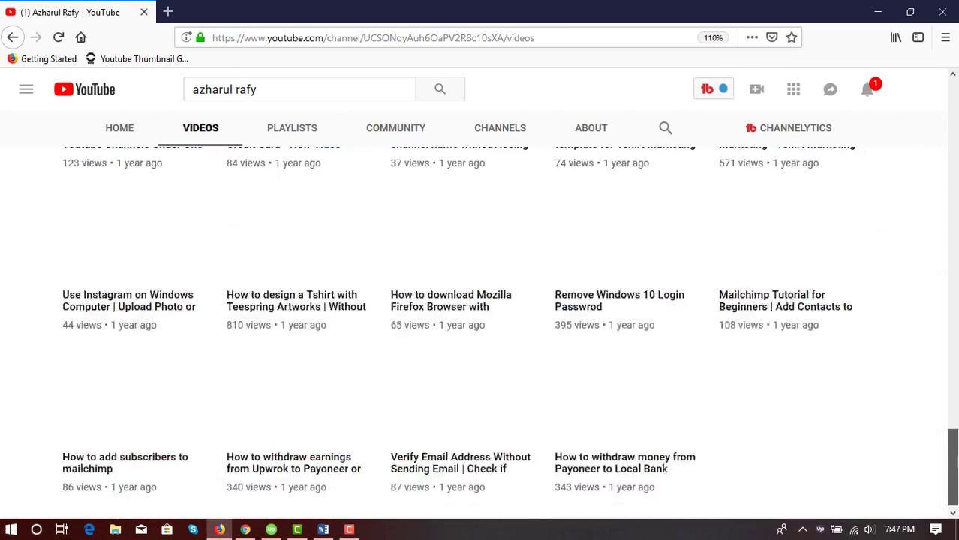
scroll(583, 394, up, 4)
scroll(584, 394, up, 5)
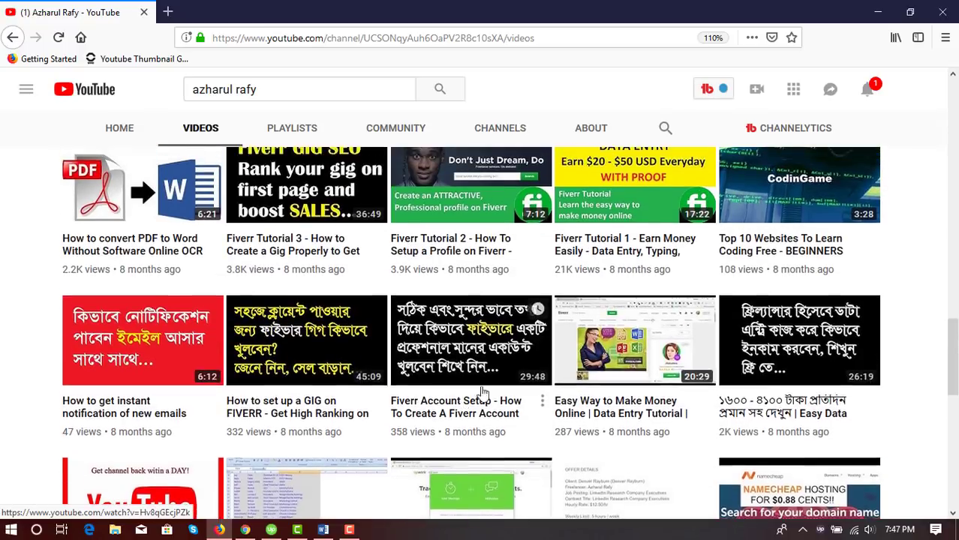